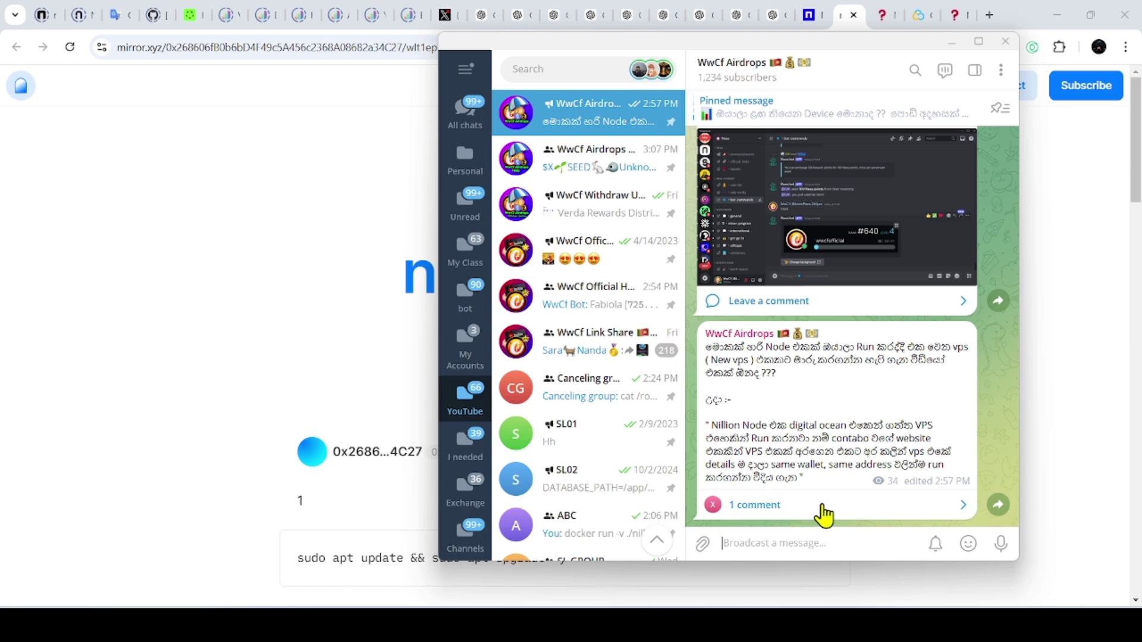
Step: Read the comment on the latest WwCf Airdrops post, return to the channel and minimize Telegram
left_click(761, 509)
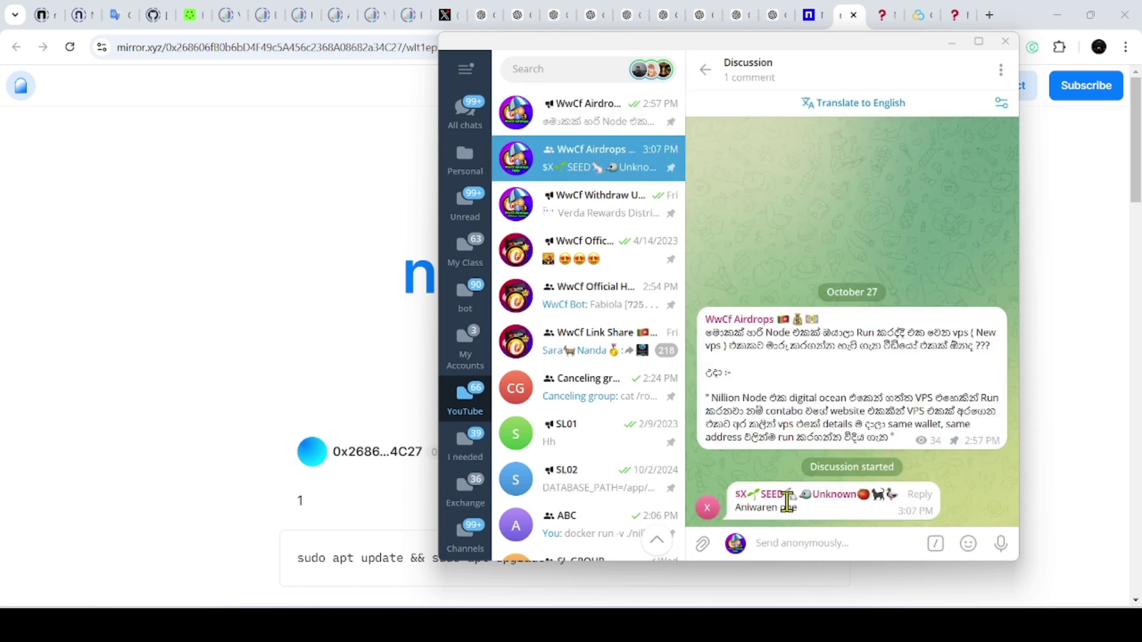
left_click(707, 71)
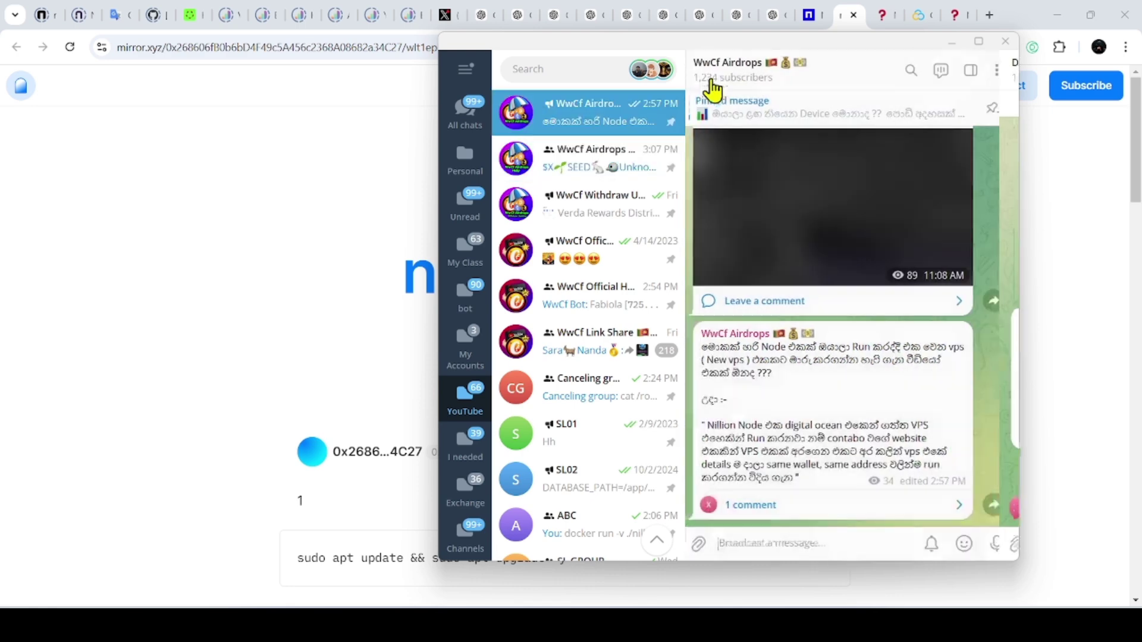
left_click(949, 42)
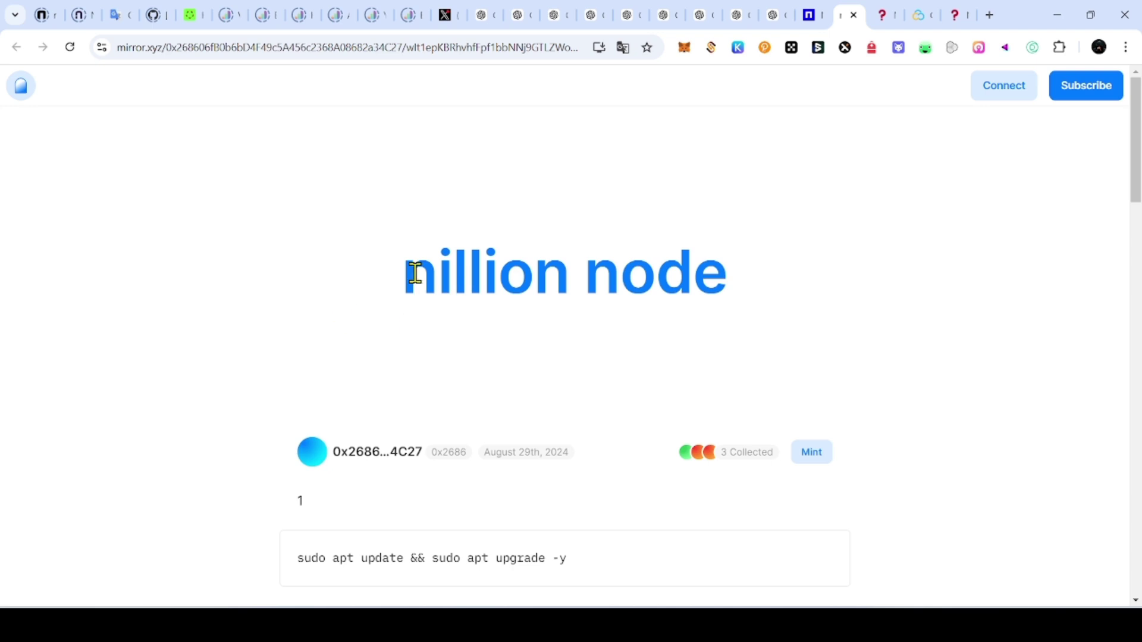
Step: Switch to the DigitalOcean Droplets page and examine the account's estimated costs
mouse_move(311, 627)
left_click(311, 554)
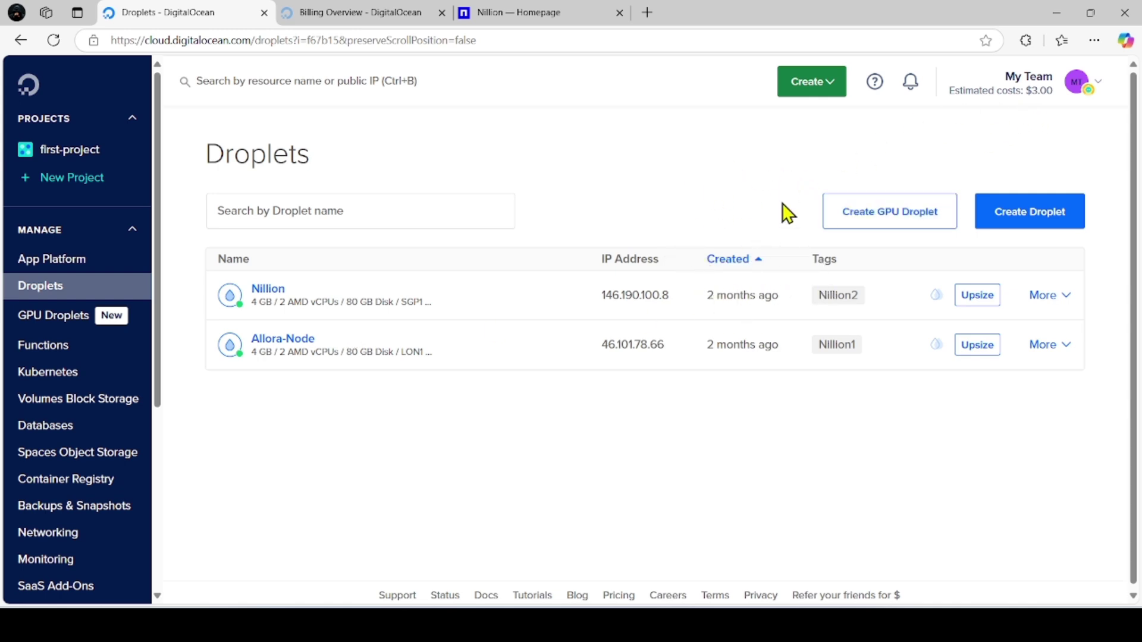
triple_click(980, 95)
left_click(983, 159)
left_click_drag(948, 89, 951, 132)
left_click(1029, 120)
left_click(908, 156)
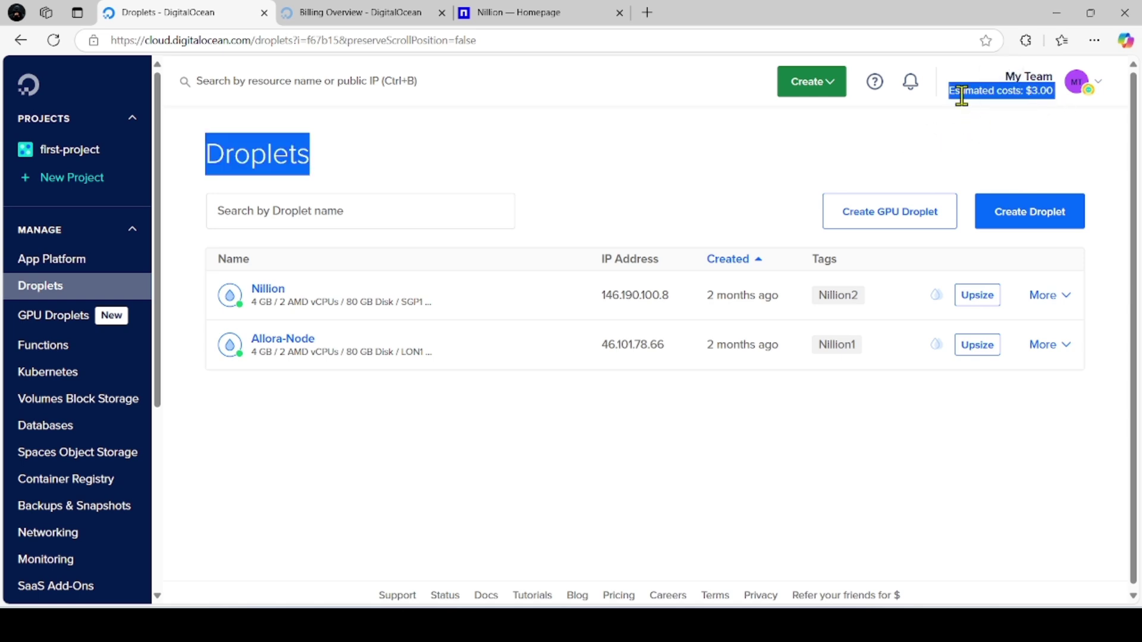
left_click(950, 107)
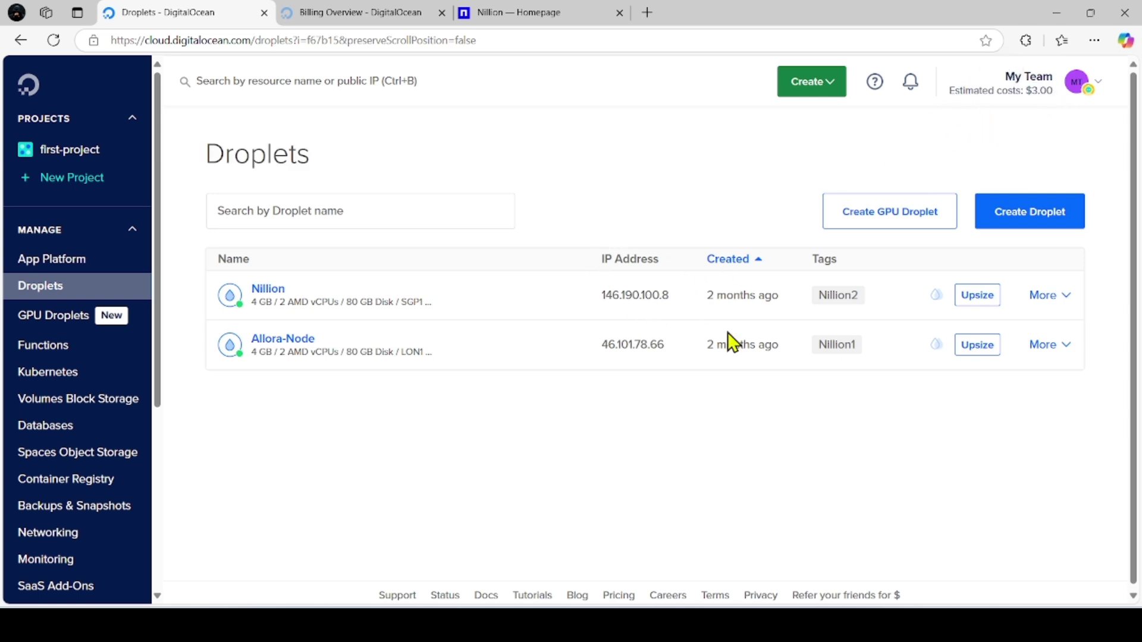
double_click(1032, 91)
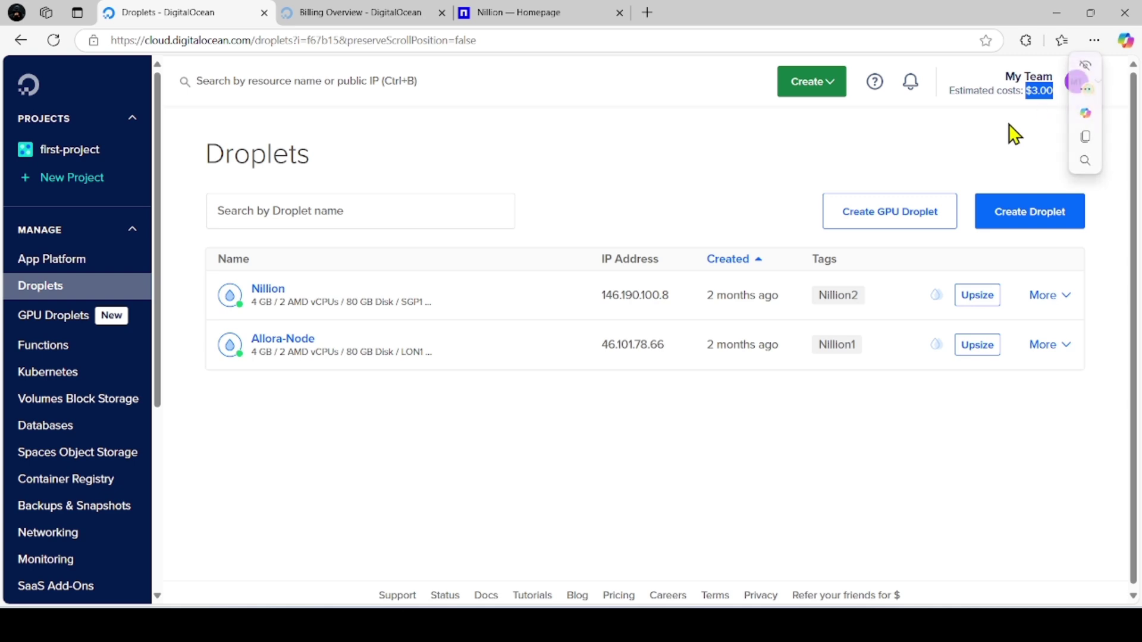
left_click(928, 143)
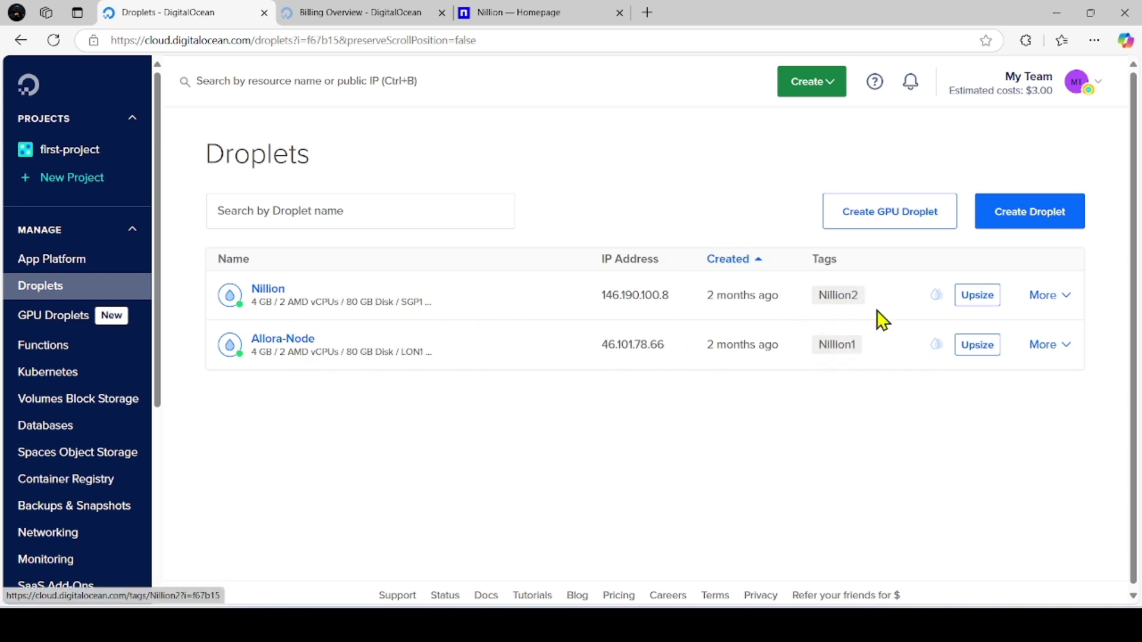
Step: Switch to the SSH client, review the Nesa (1) session and the saved hosts, and return to the DigitalOcean Droplets page
mouse_move(343, 624)
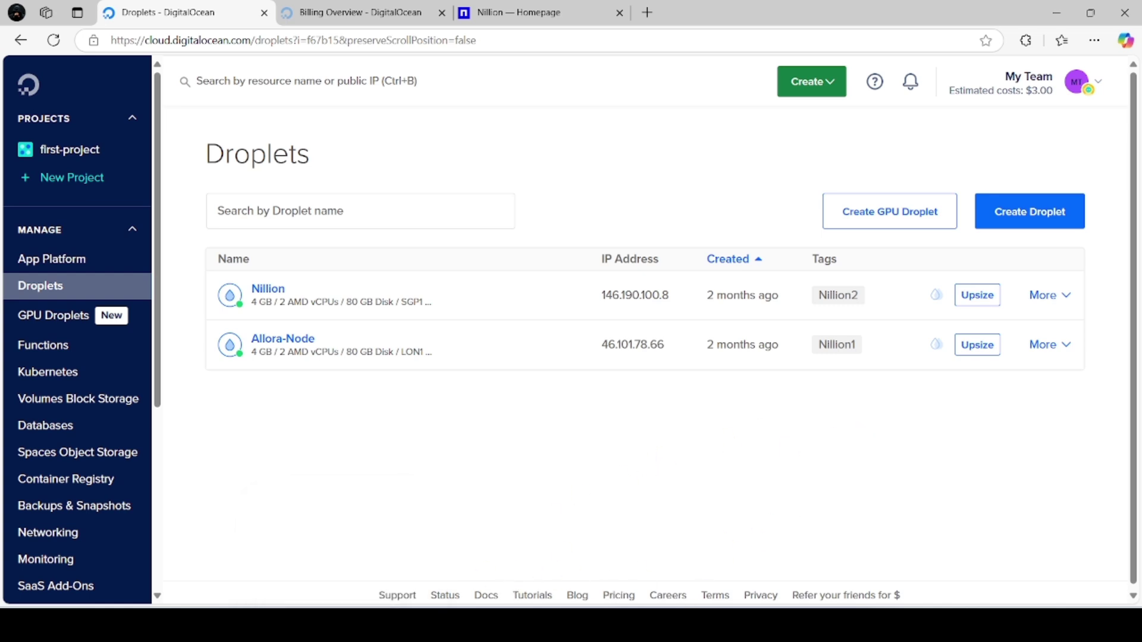
mouse_move(671, 624)
left_click(671, 550)
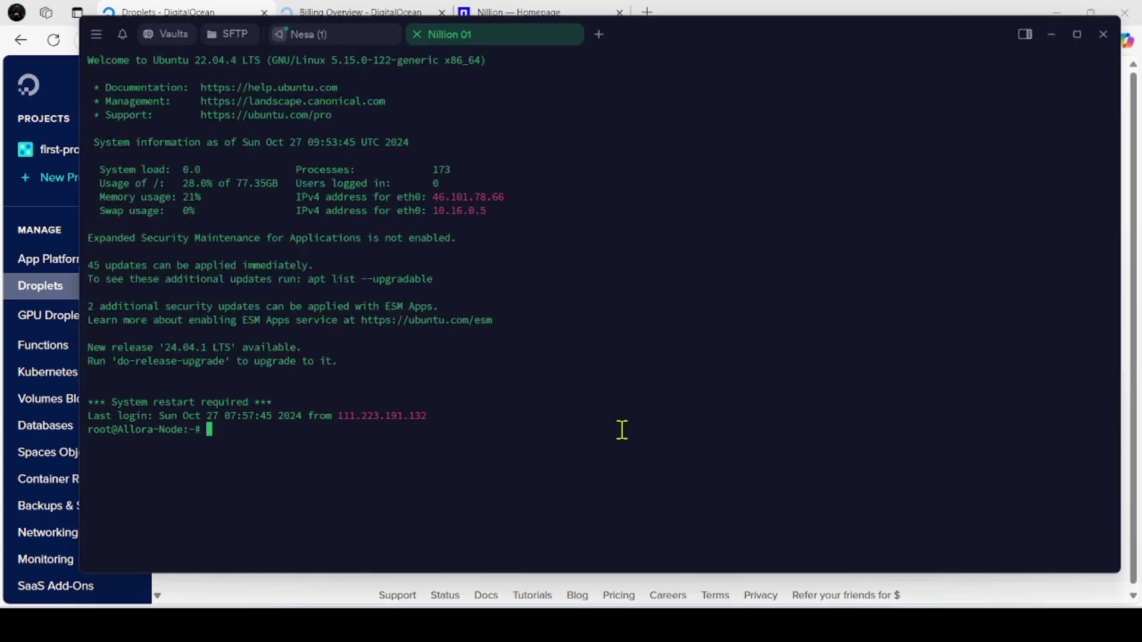
left_click(343, 36)
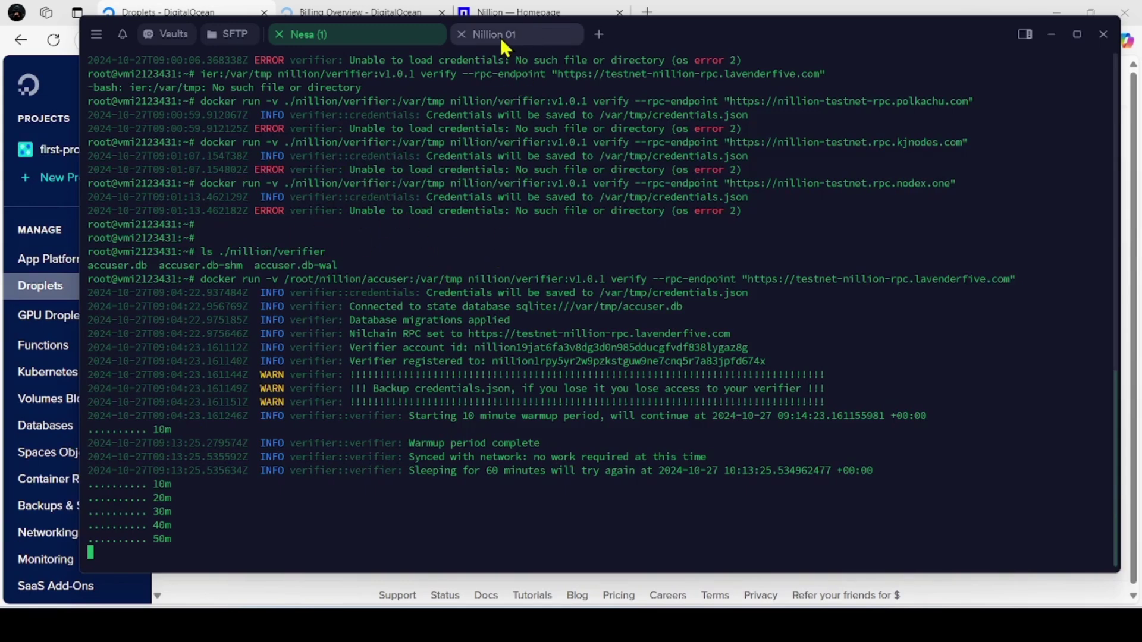
left_click(166, 34)
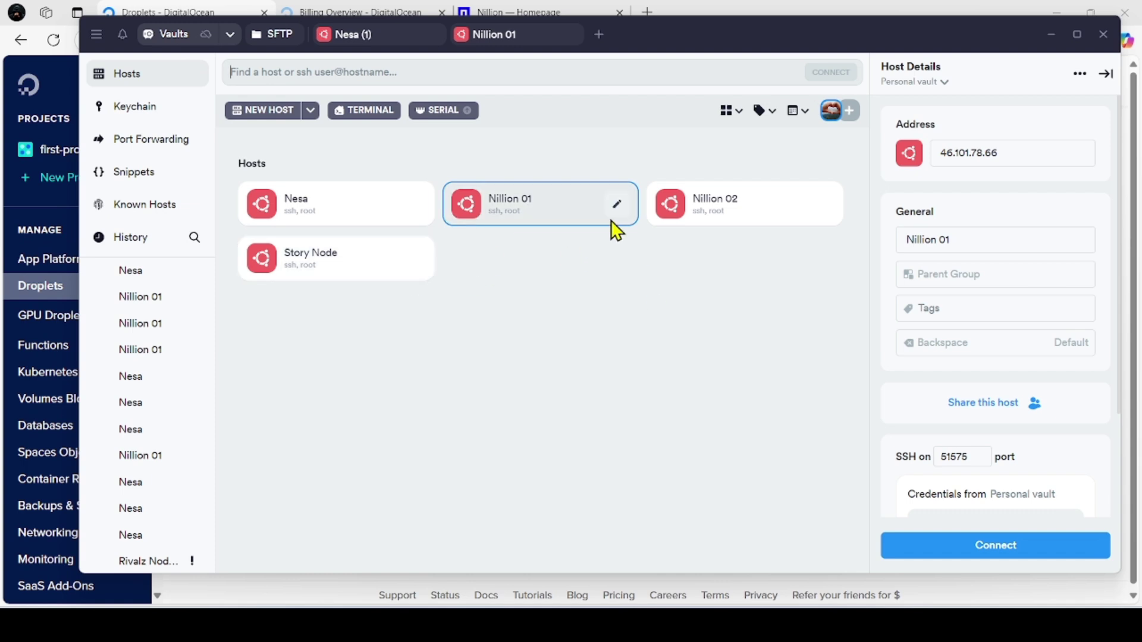
left_click(339, 591)
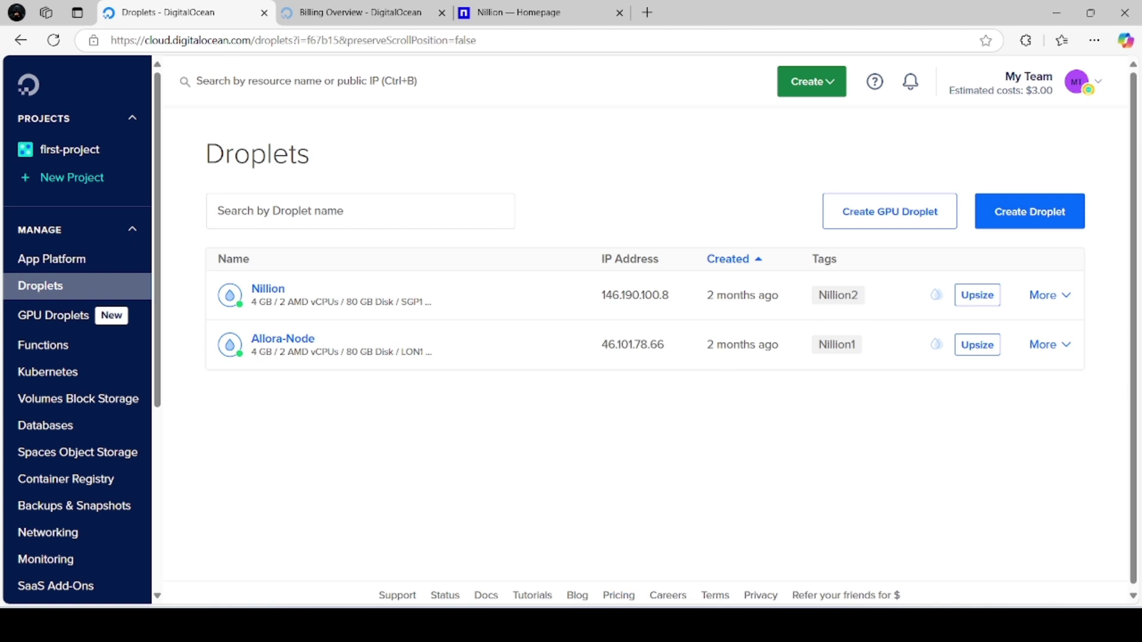
mouse_move(344, 624)
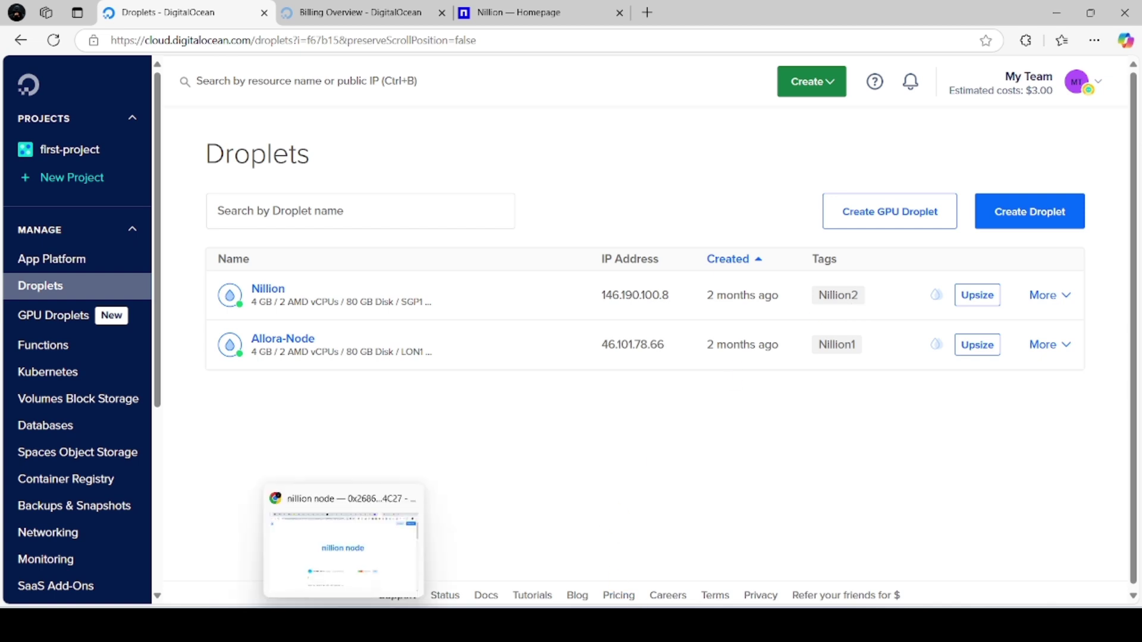
left_click(343, 625)
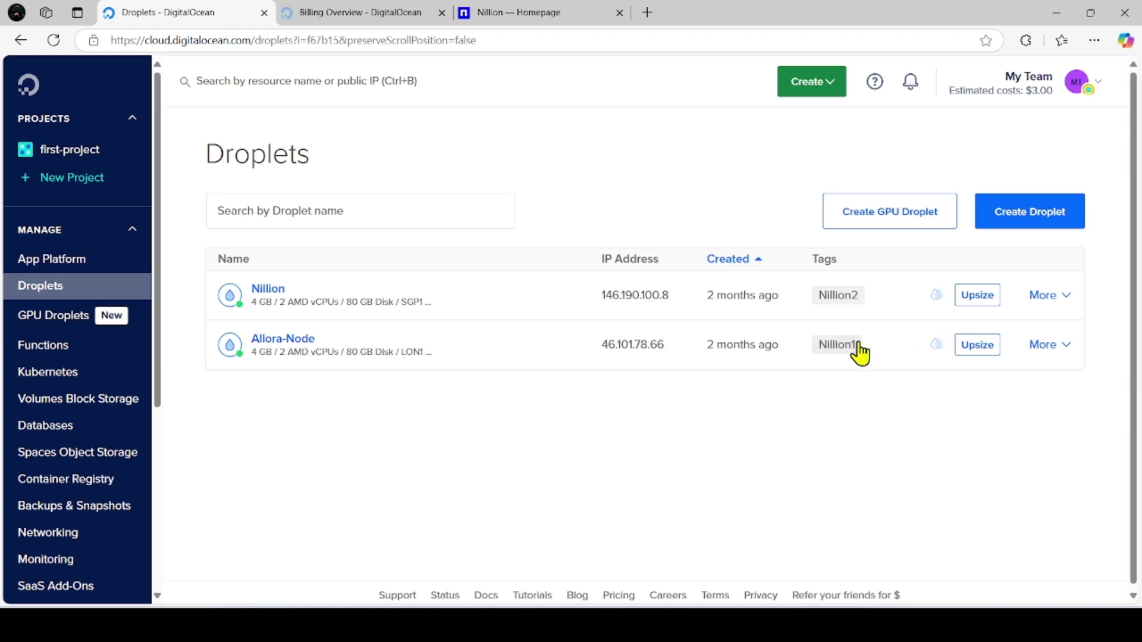
Step: Destroy the Allora-Node droplet, confirming with its name, and dismiss the notification
left_click(1059, 349)
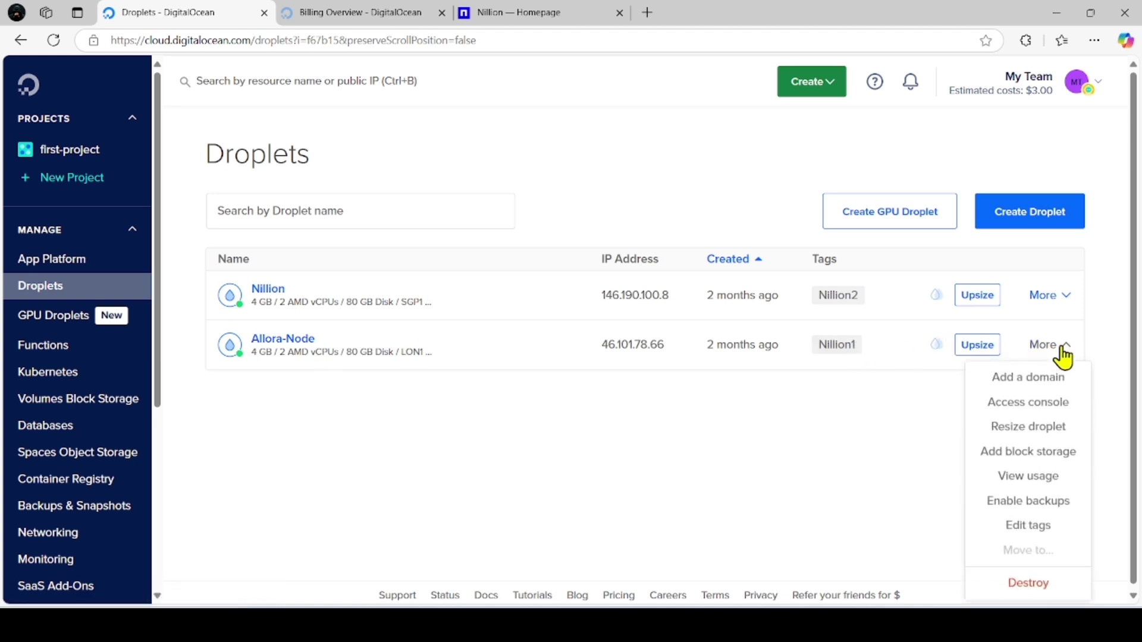
left_click(1024, 586)
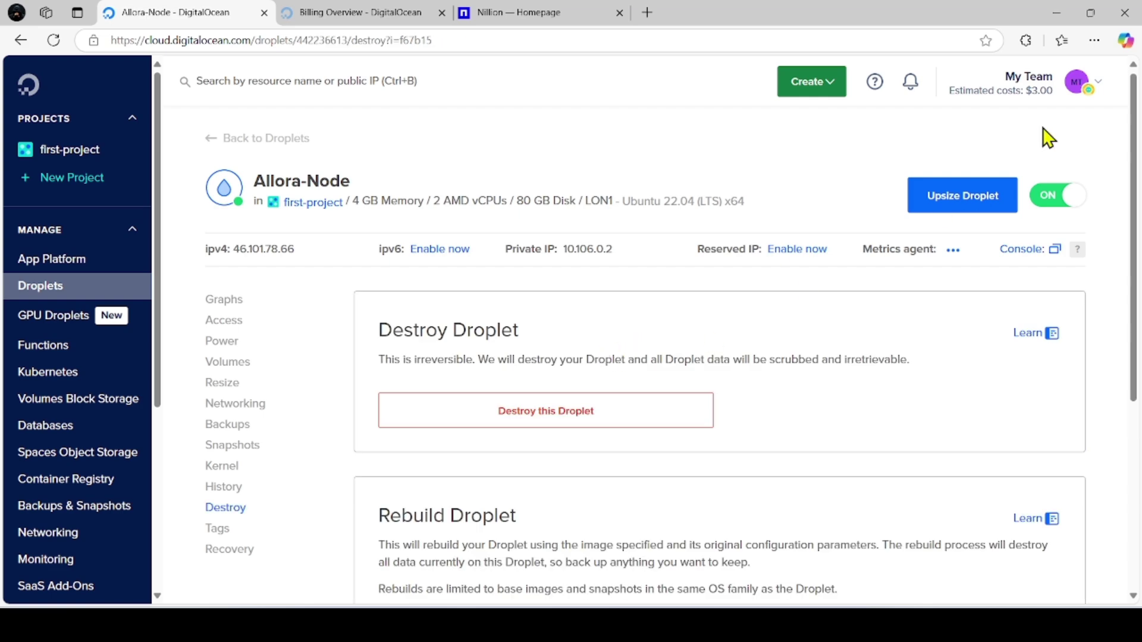
left_click(524, 421)
left_click_drag(408, 266, 288, 260)
key("ctrl+c")
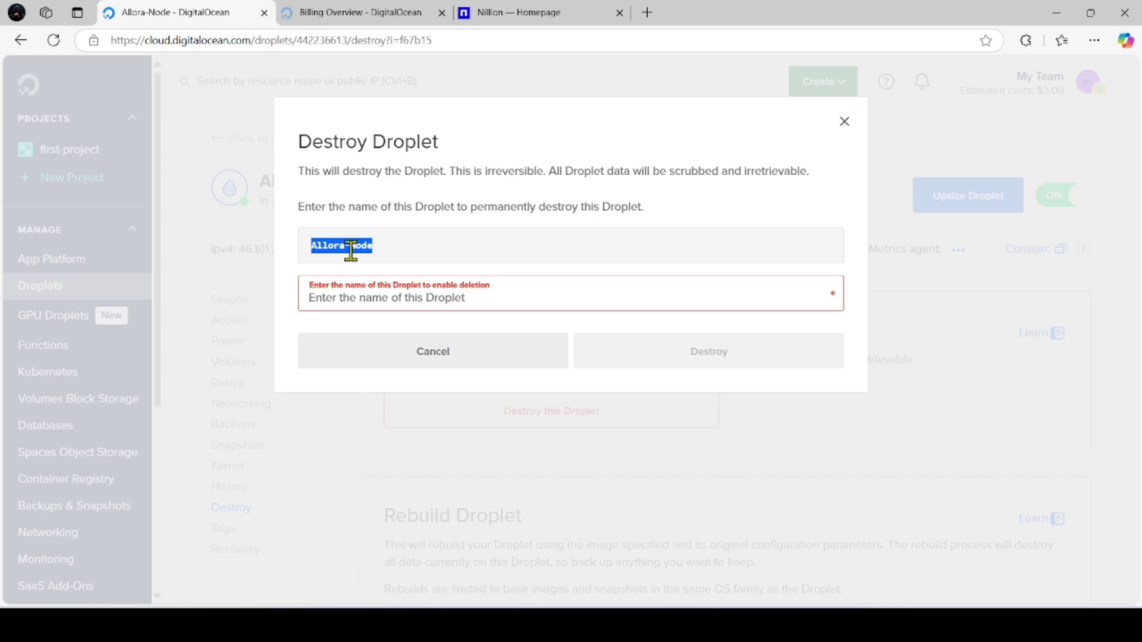
left_click(338, 302)
key("ctrl+v")
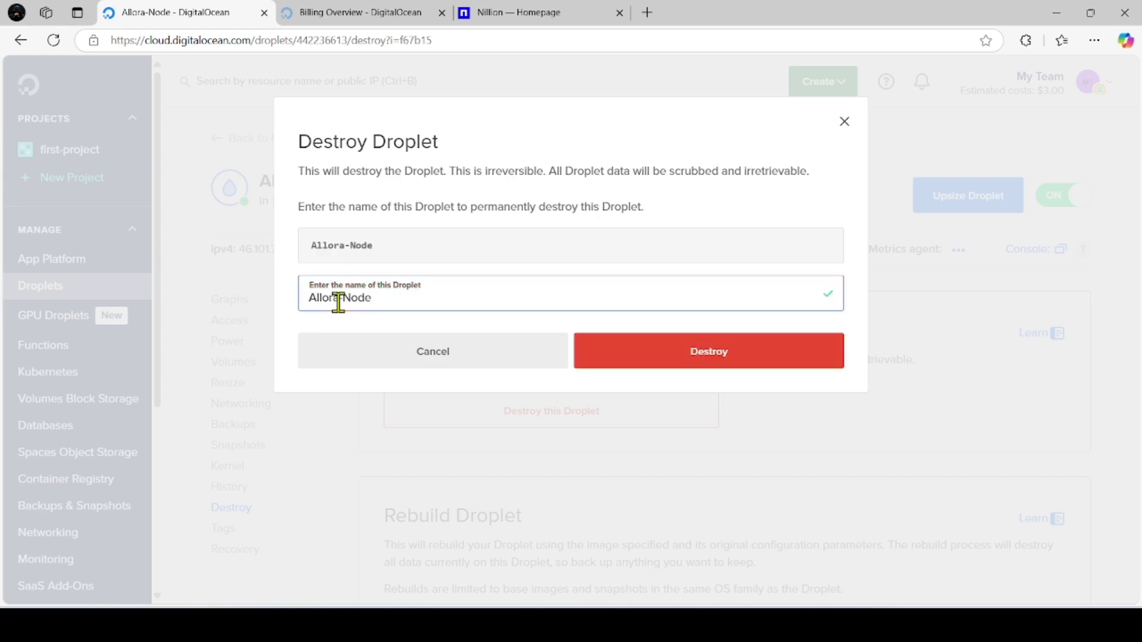
left_click(666, 365)
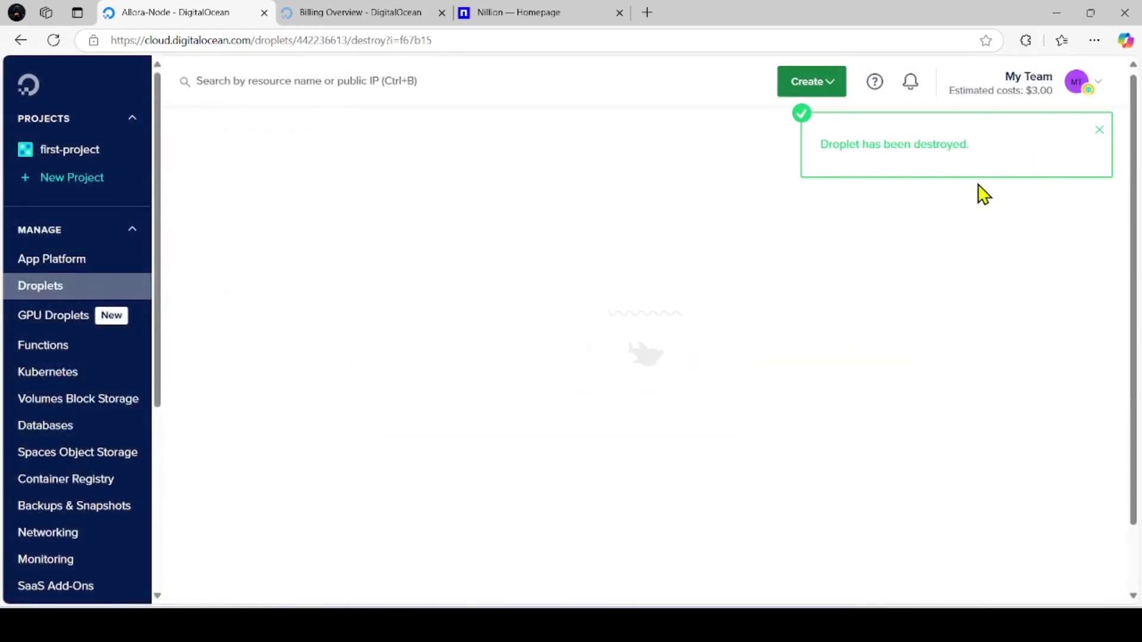
left_click(1106, 129)
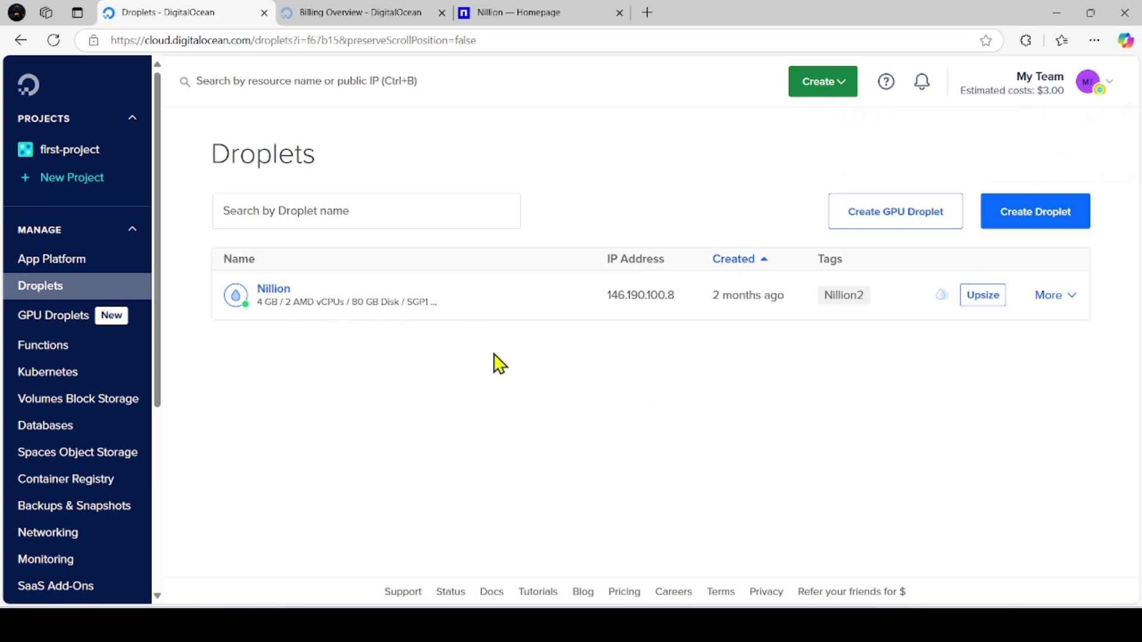
Step: Copy setup commands 1 to 6 from the nillion node guide on Mirror and paste them into a new ChatGPT message
key("alt+Tab")
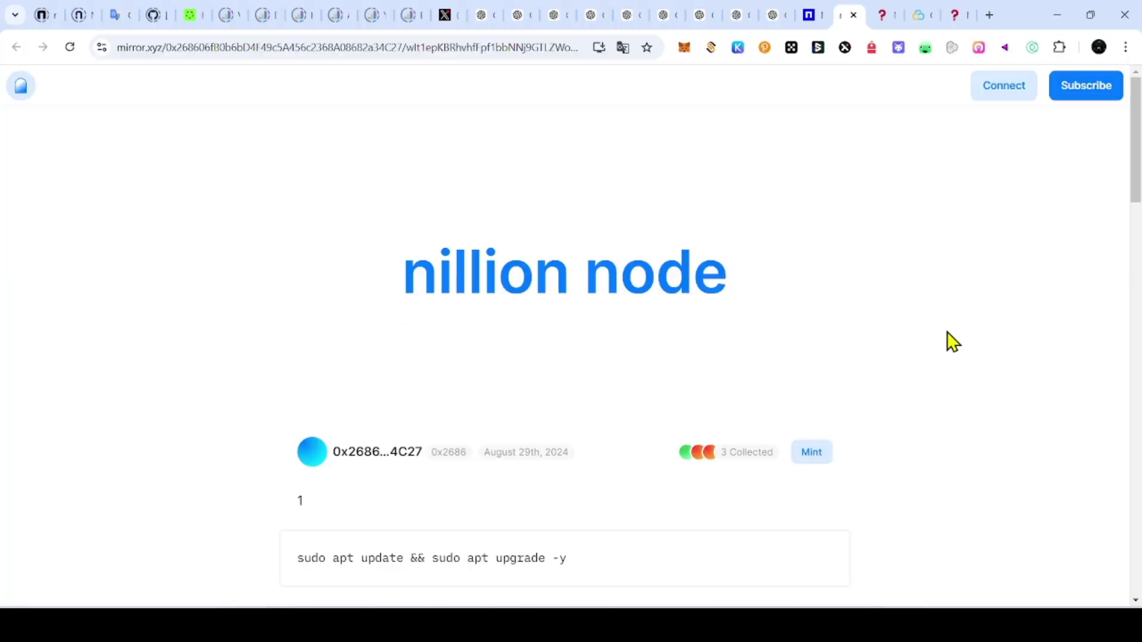
scroll(632, 363, "down", 3)
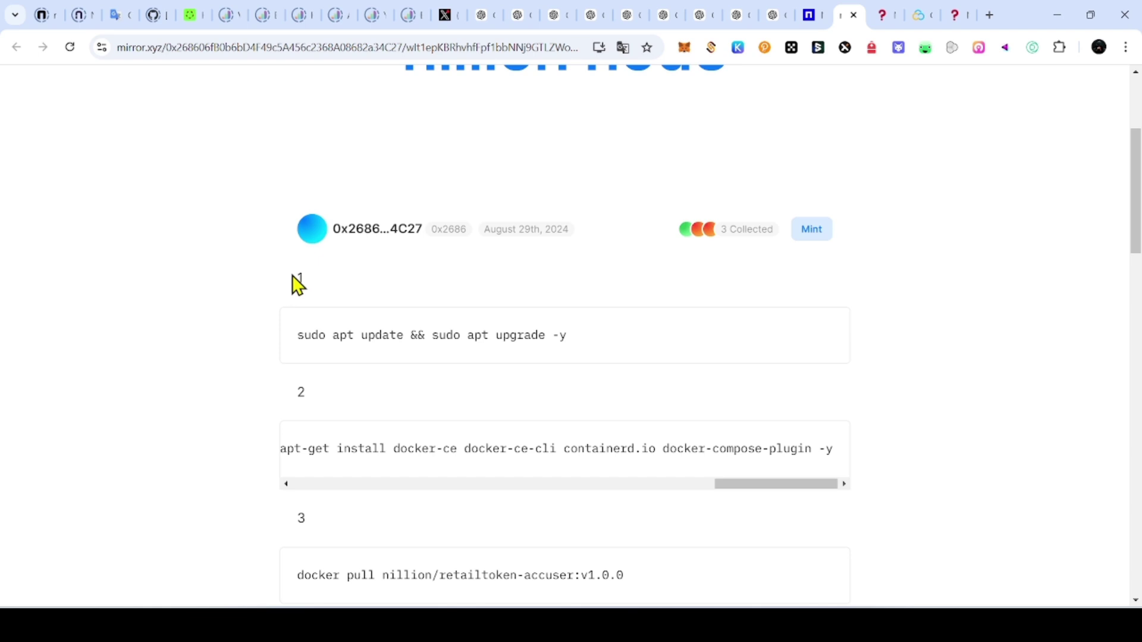
left_click_drag(304, 286, 760, 357)
scroll(678, 446, "down", 3)
scroll(812, 416, "down", 5)
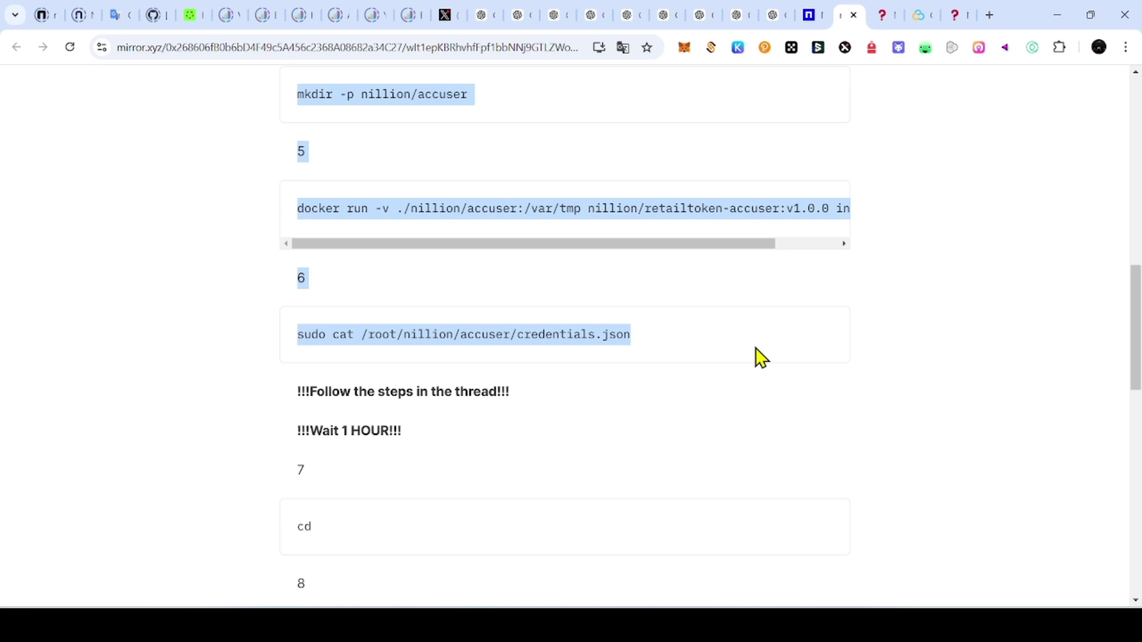
left_click(776, 15)
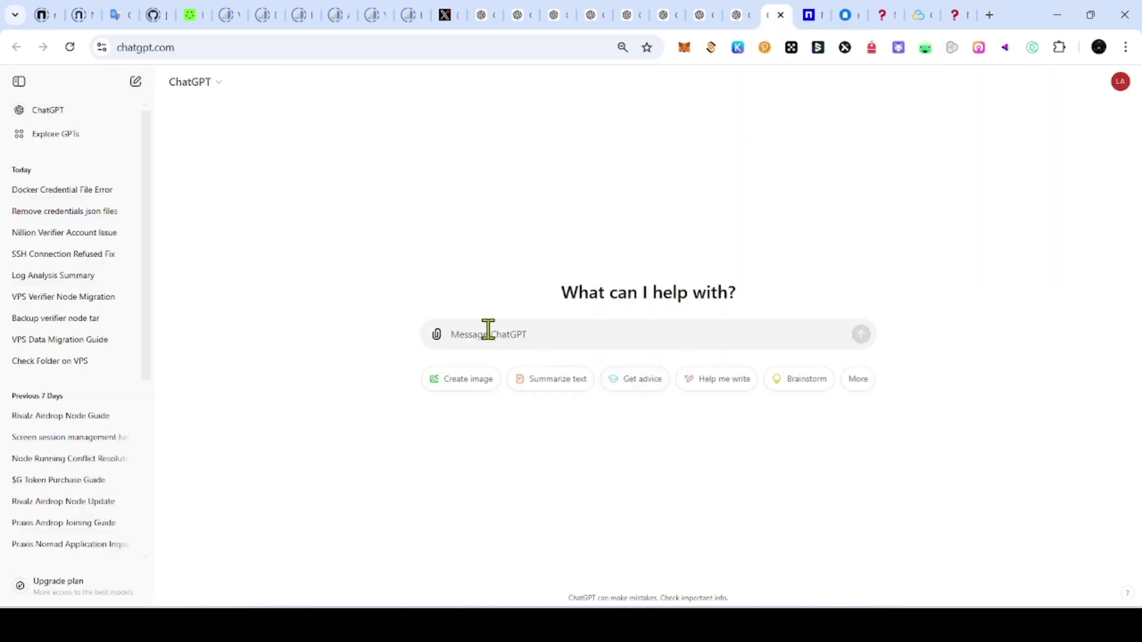
key("ctrl+v")
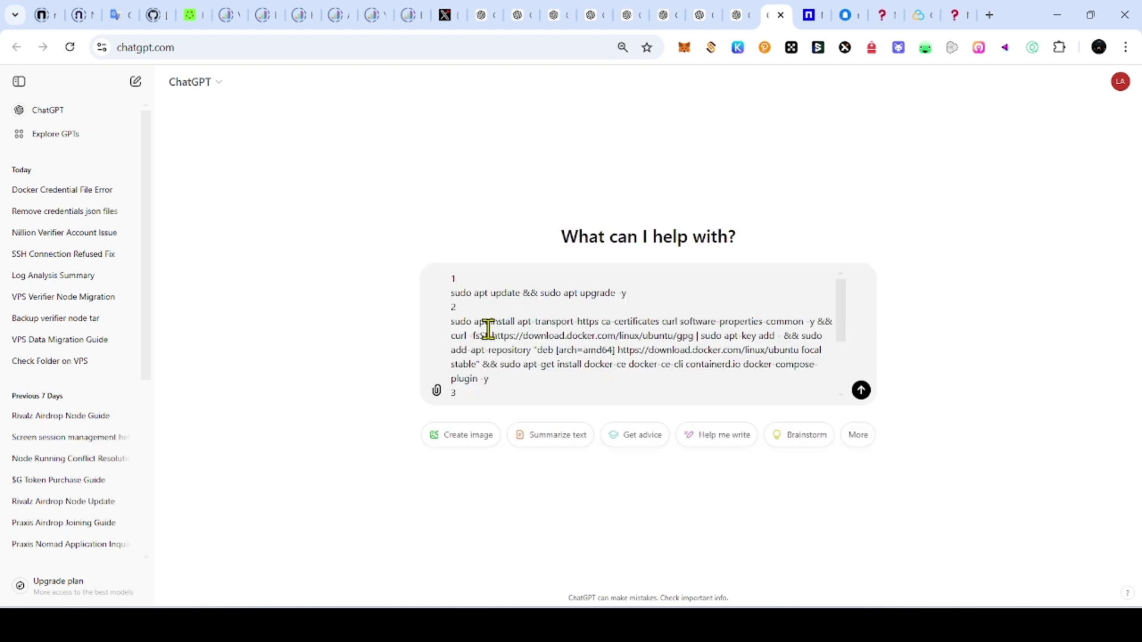
Step: Open the Nillion verifier page's Linux docs, review the Docker install verification section and collapse it
left_click(810, 16)
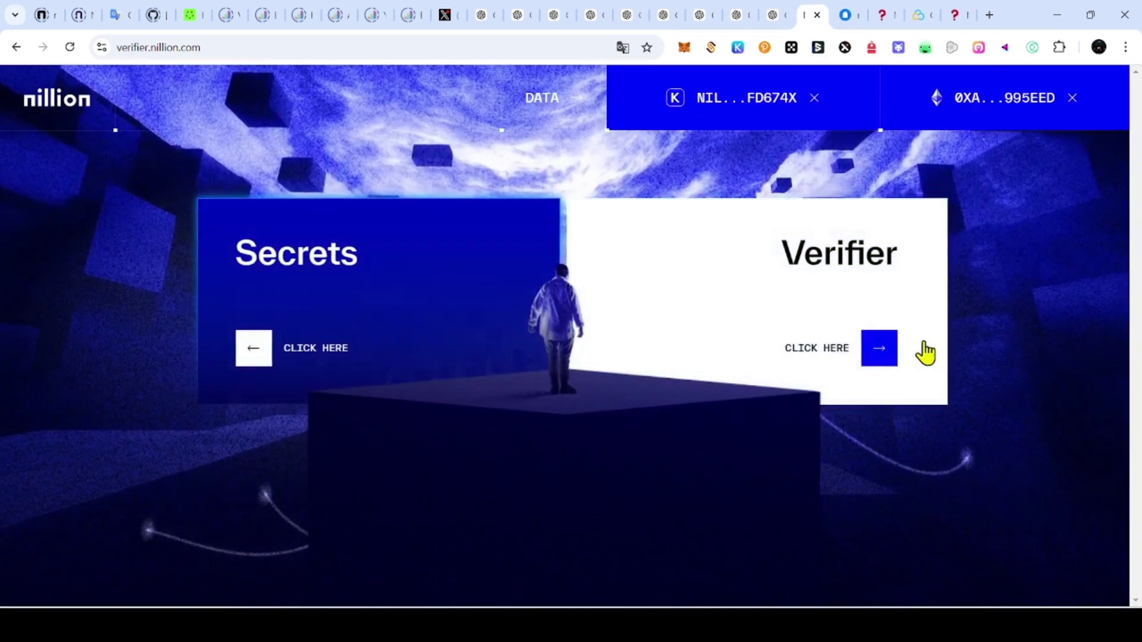
left_click(878, 357)
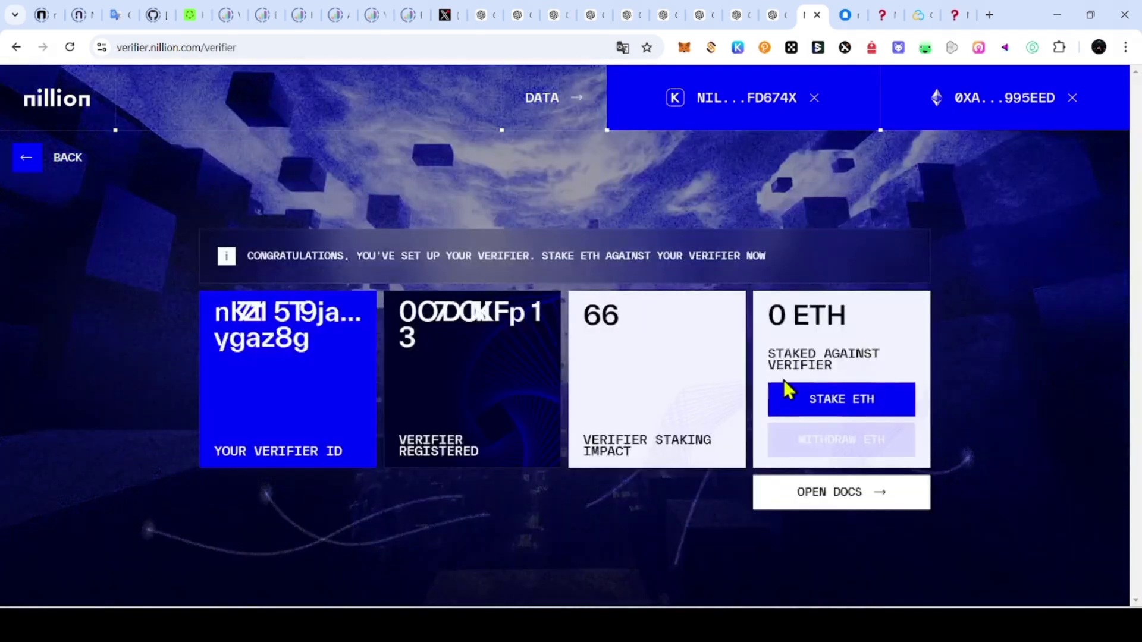
left_click(844, 499)
scroll(683, 408, "up", 6)
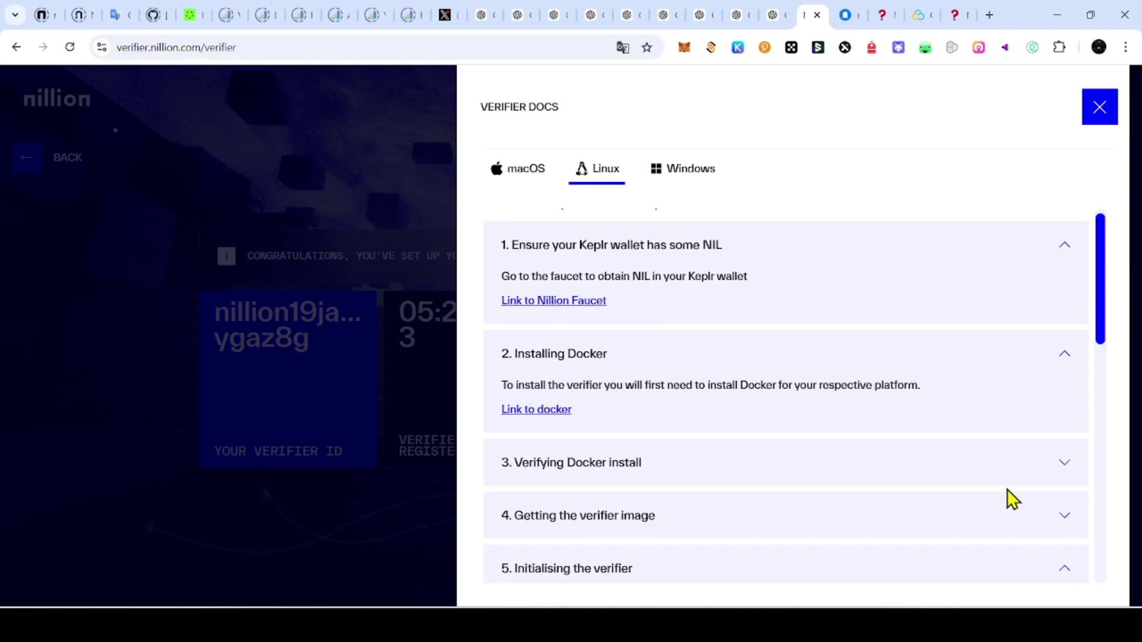
left_click(1060, 466)
scroll(1078, 232, "up", 4)
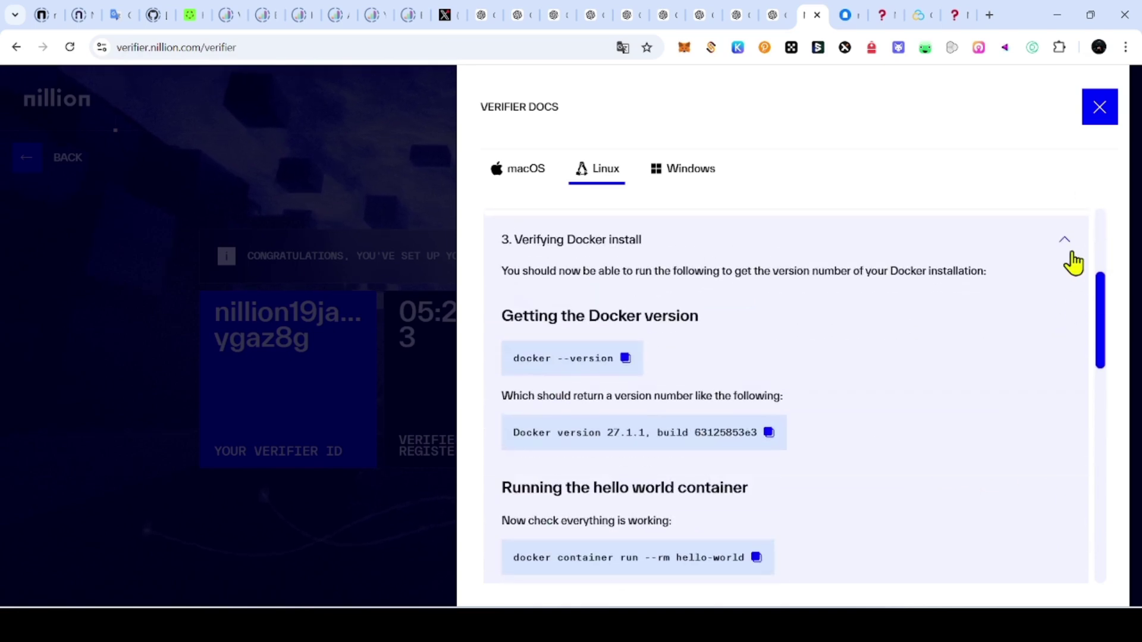
left_click(1067, 239)
Step: Return to the nillion node guide on Mirror and check the image version tag in the step 5 docker run command
left_click(845, 16)
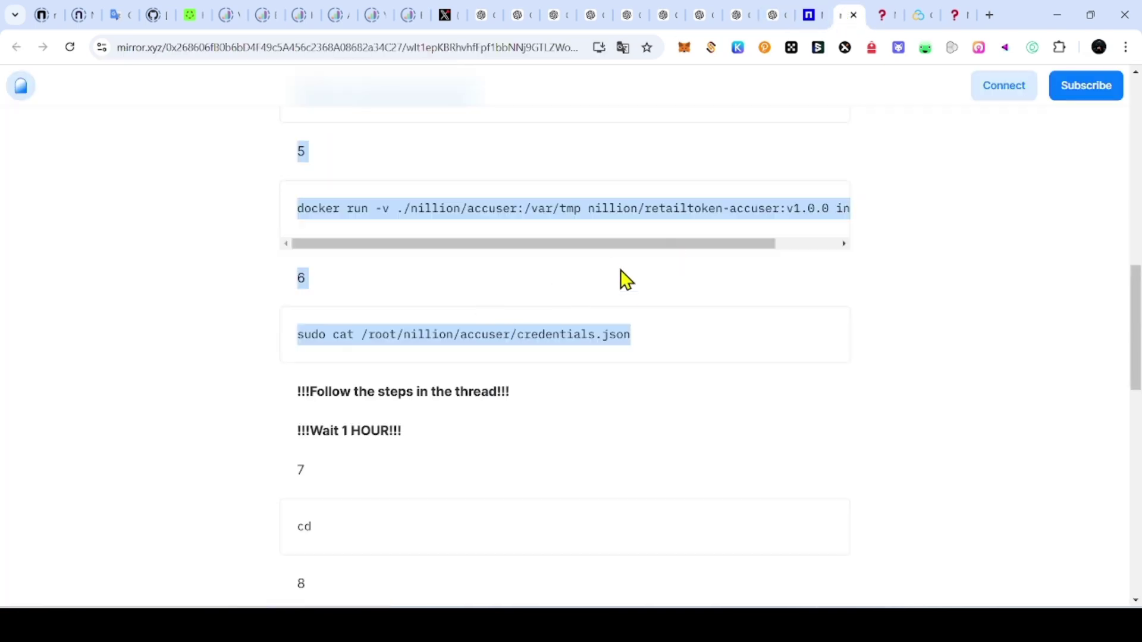
left_click(777, 211)
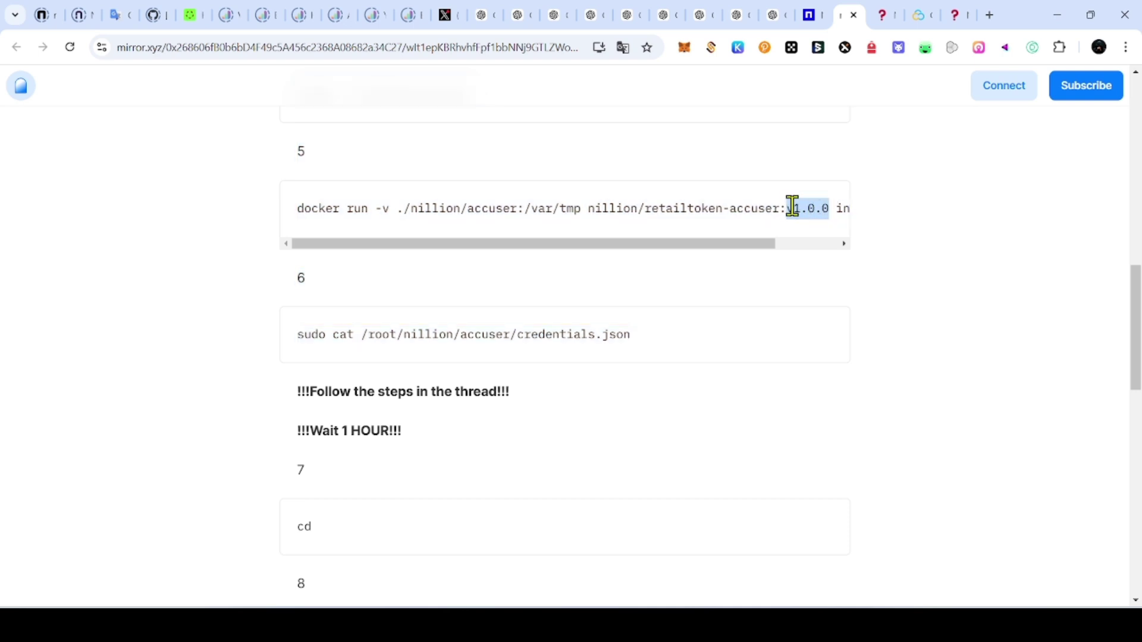
left_click(804, 211)
left_click_drag(785, 205, 826, 210)
left_click(812, 208)
scroll(681, 314, "up", 4)
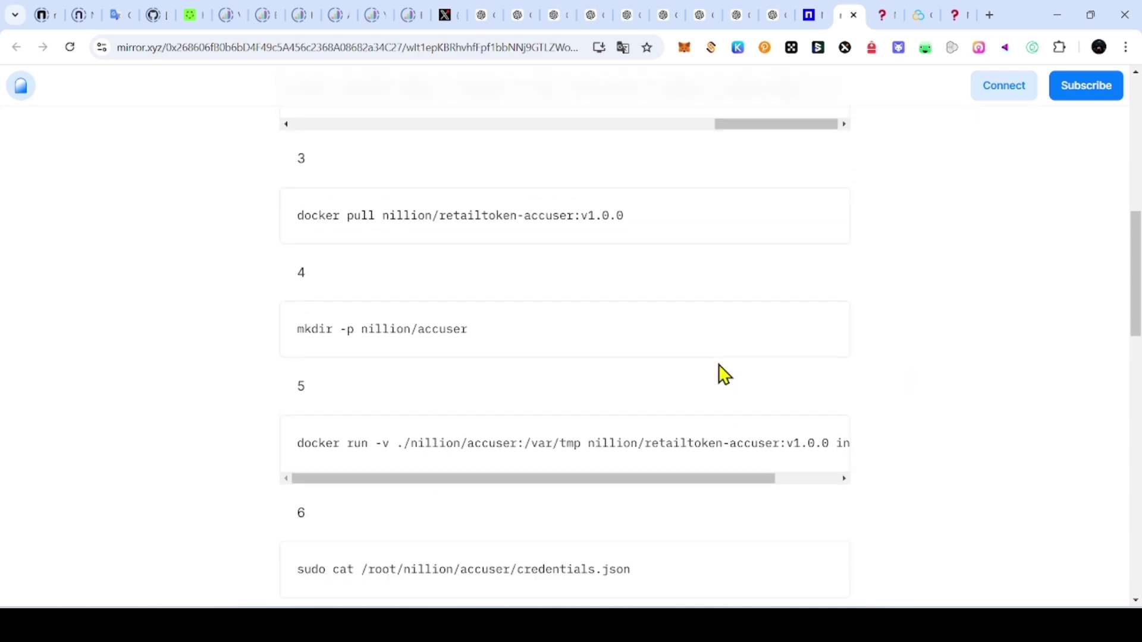
scroll(721, 374, "up", 5)
Step: Return to the Nillion verifier docs and highlight the version tag in the docker pull command
key("ctrl+shift+Tab")
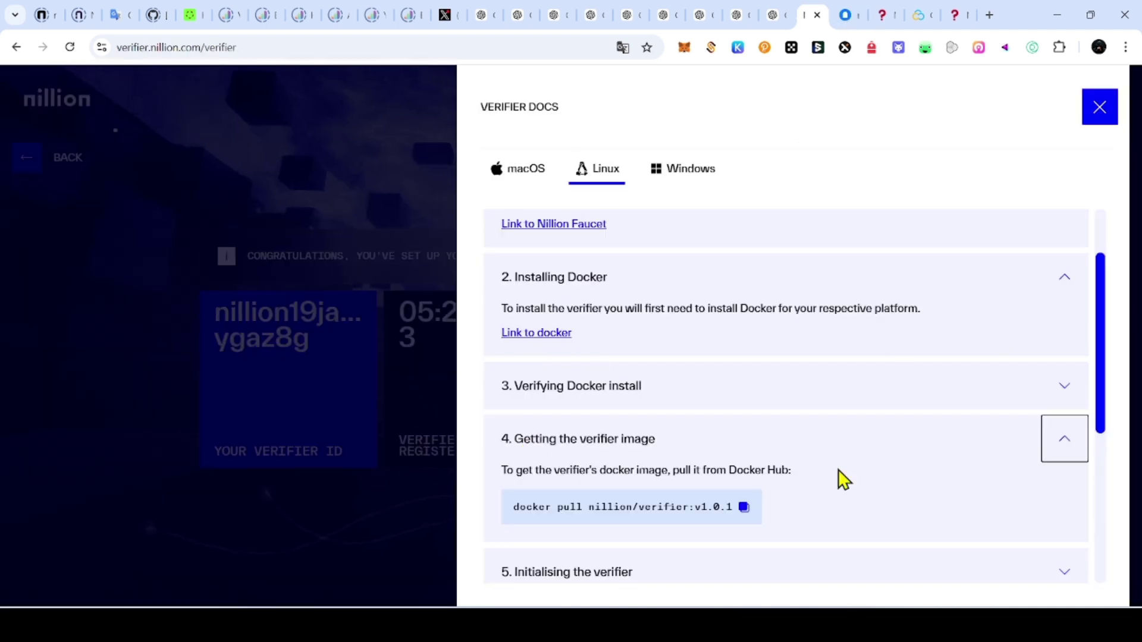
left_click(710, 505)
double_click(711, 505)
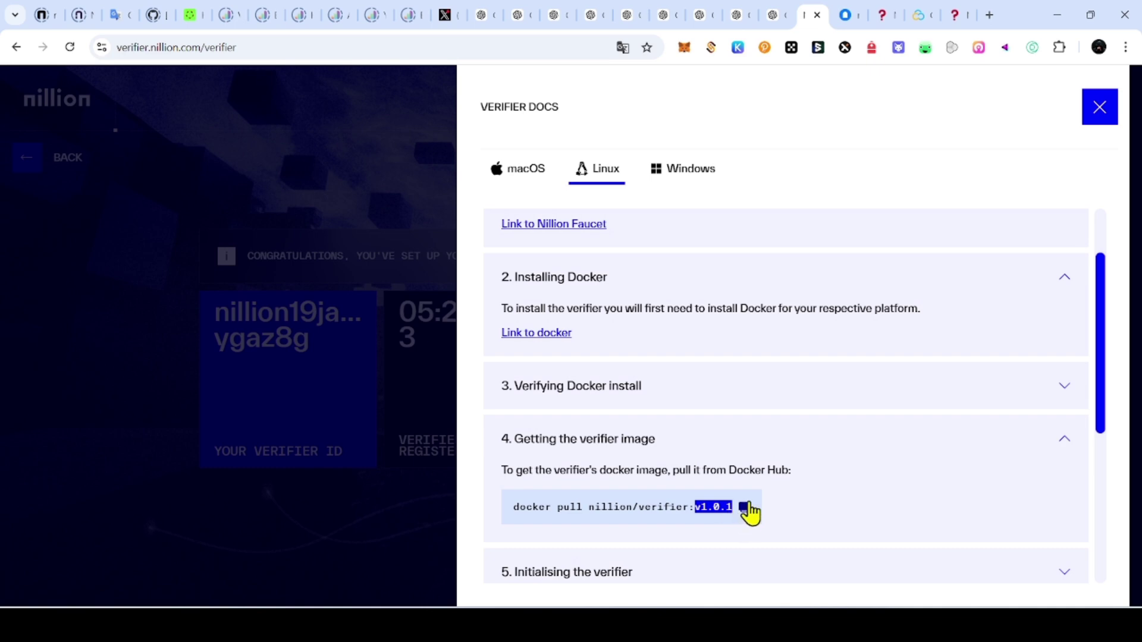
Step: Copy the docker pull command from the verifier docs, compare it with Mirror's step 3, and replace the message's step 3 command with "docker pull nillion/verifier:v1.0.1"
left_click(744, 508)
left_click(843, 16)
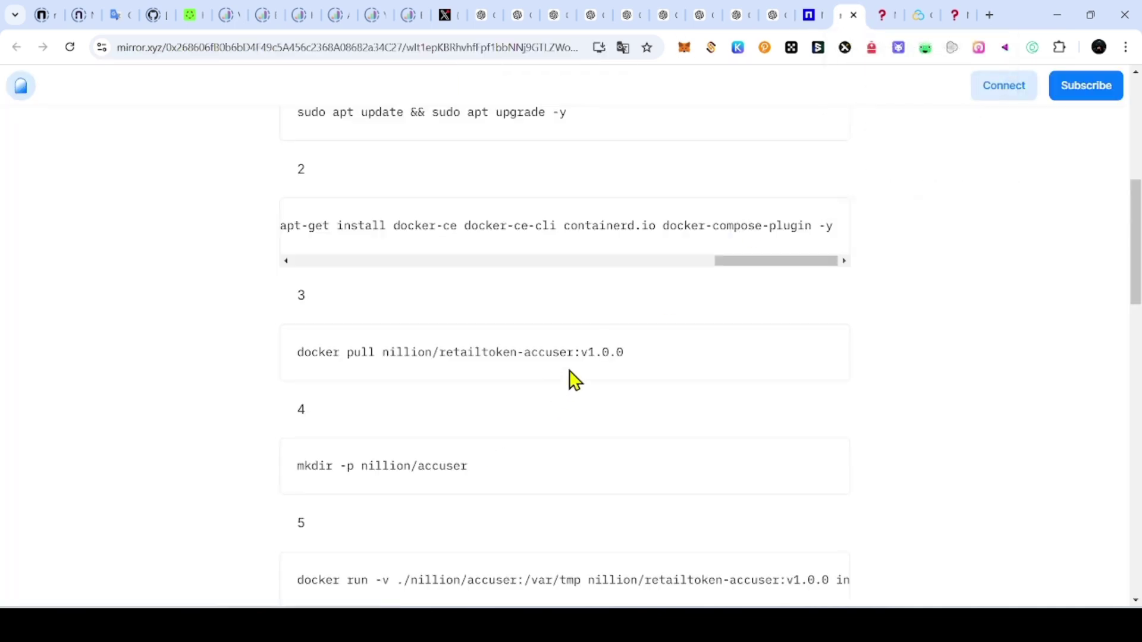
left_click_drag(581, 354, 637, 364)
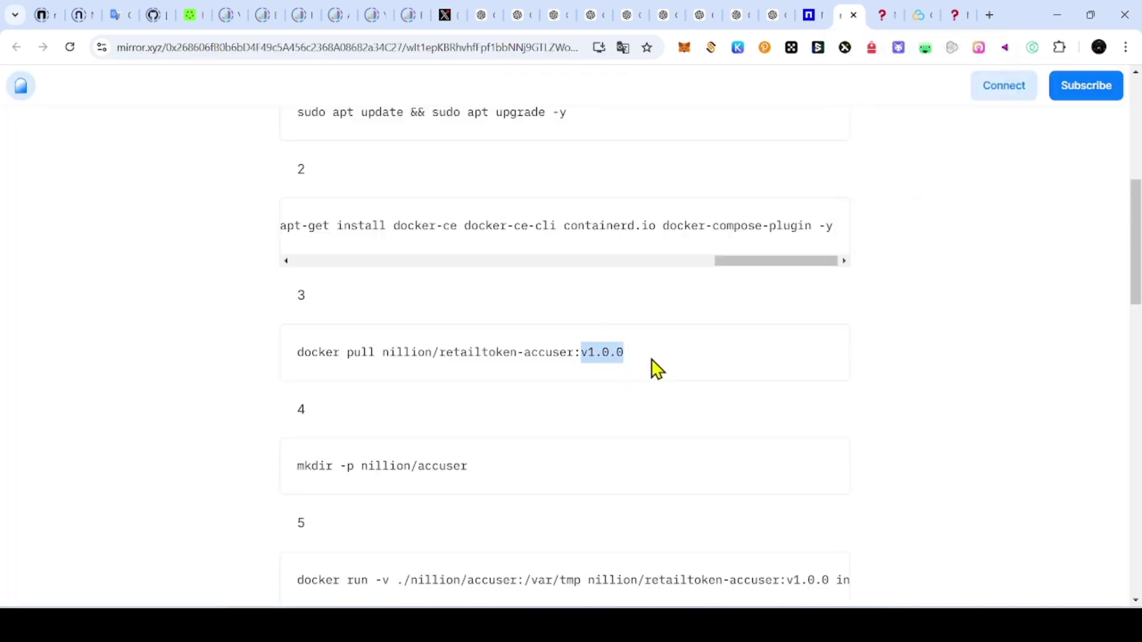
left_click(777, 18)
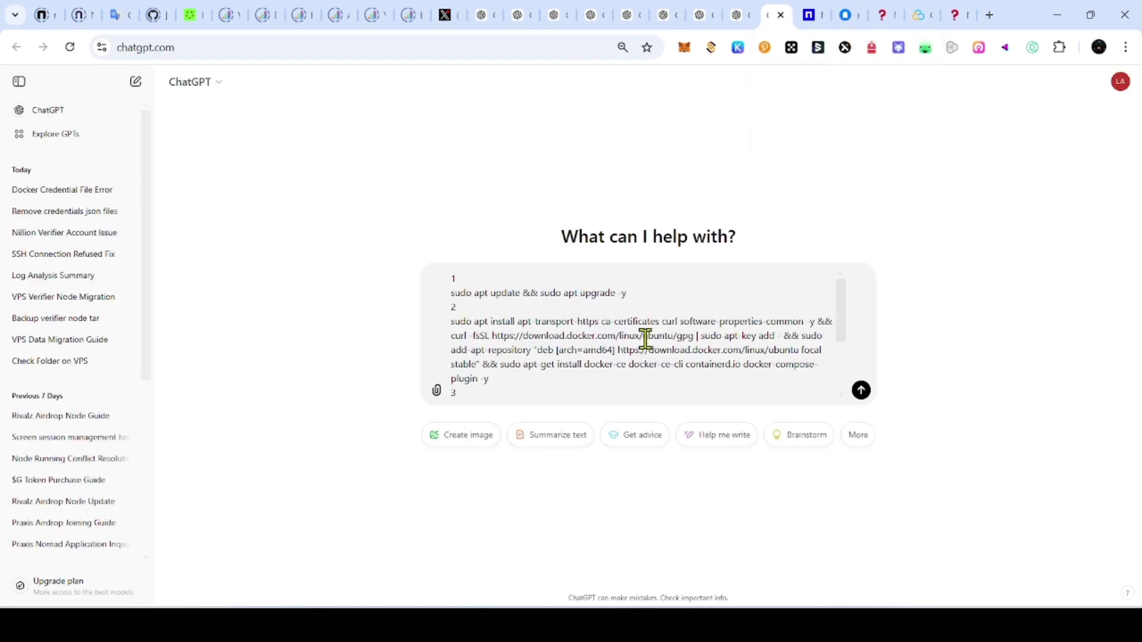
scroll(522, 352, "down", 2)
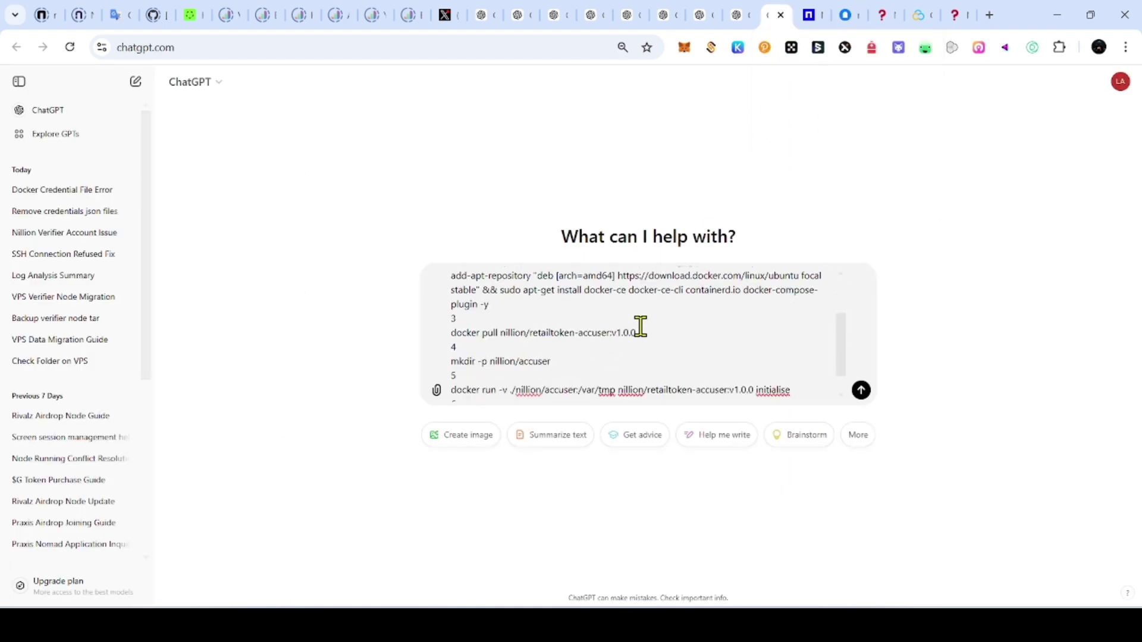
left_click_drag(637, 333, 471, 336)
triple_click(499, 333)
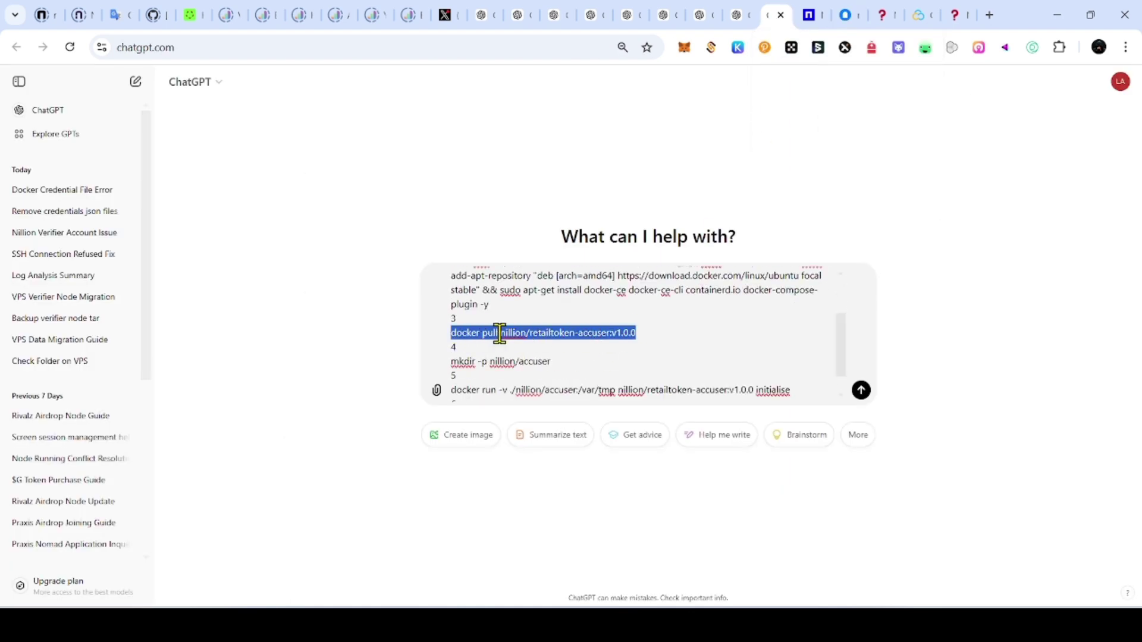
key("ctrl+v")
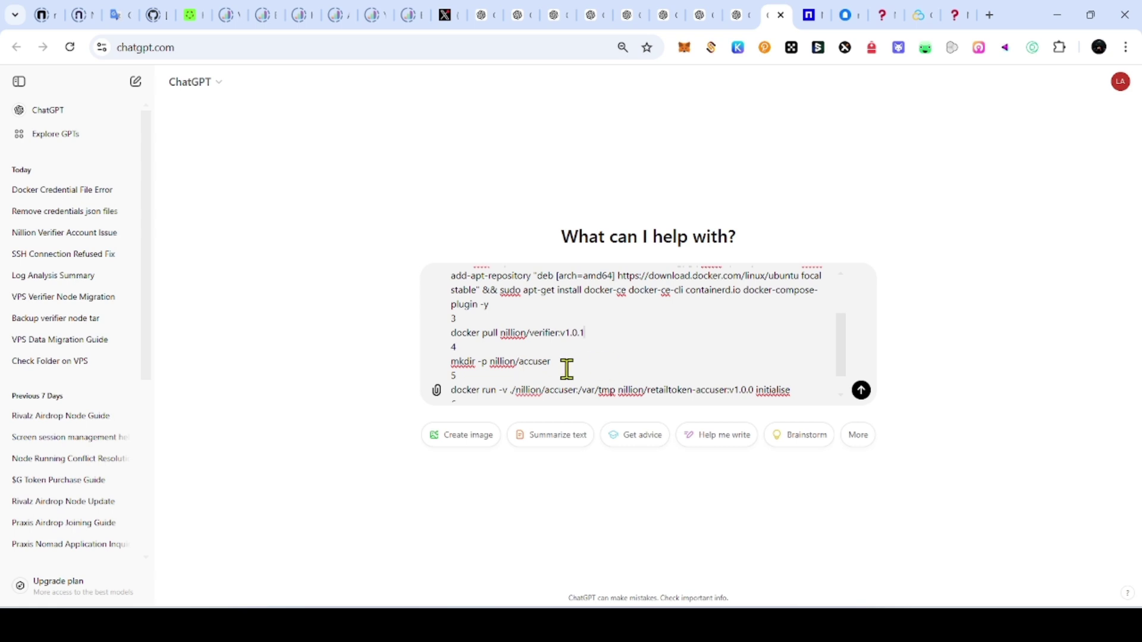
Step: Replace the message's step 5 command with "docker run -v ./nillion/verifier:/var/tmp nillion/verifier:v1.0.1 initialise" and add the VPS migration question below step 6
scroll(565, 369, "down", 1)
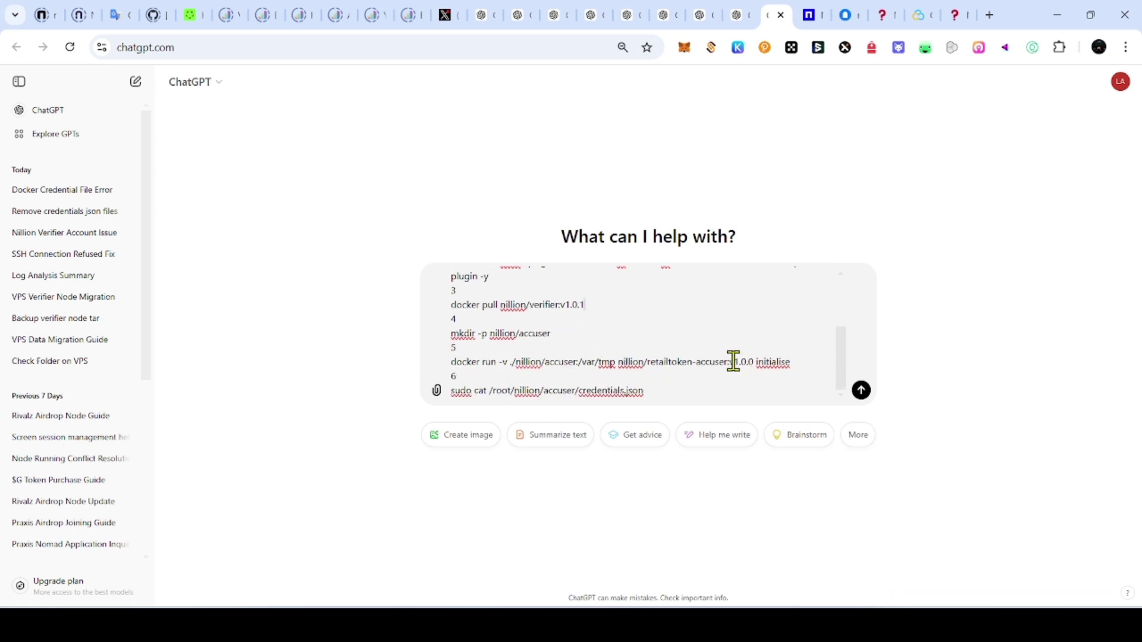
mouse_move(720, 362)
left_mouse_down()
mouse_move(754, 363)
mouse_move(742, 361)
left_mouse_up()
mouse_move(452, 362)
left_mouse_down()
mouse_move(788, 371)
mouse_move(796, 359)
mouse_move(454, 357)
left_mouse_up()
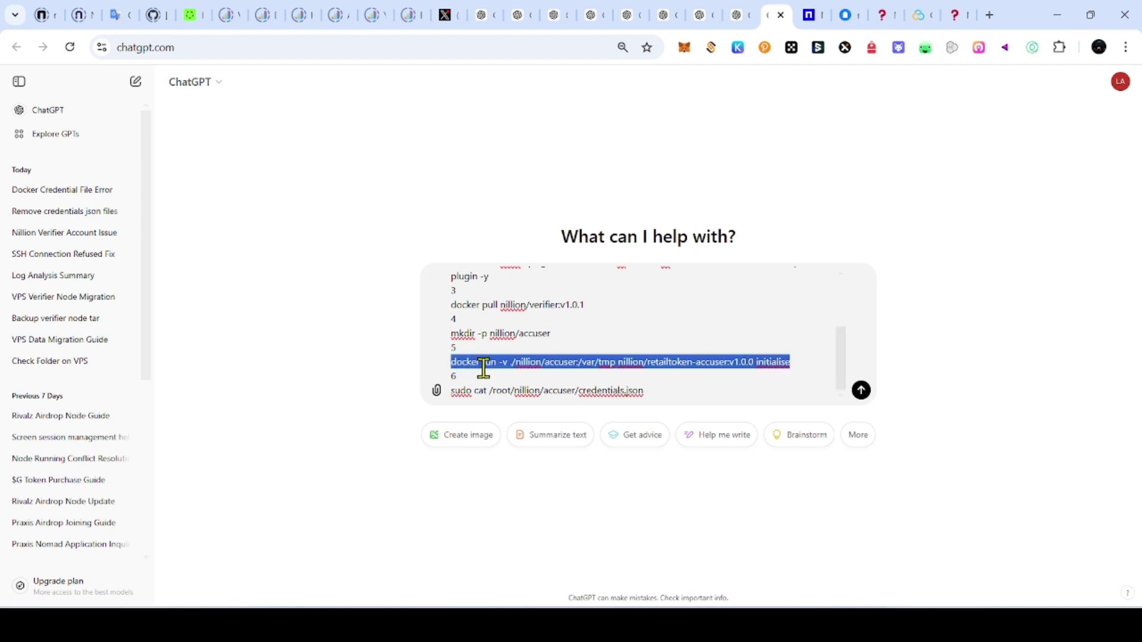
key("ctrl+v")
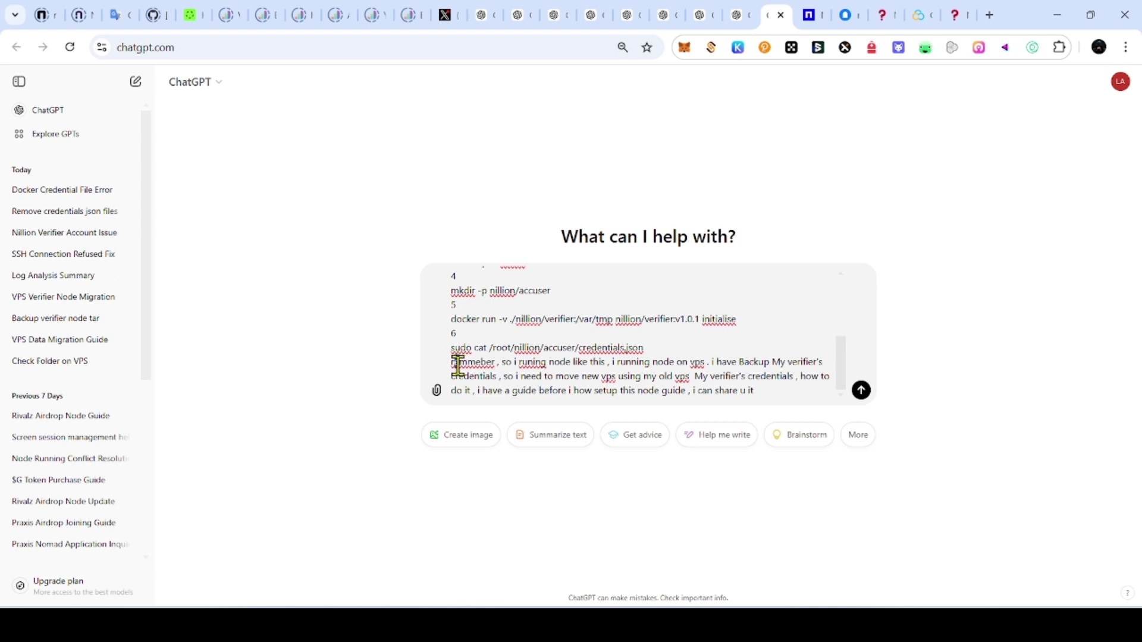
Step: Review the migration question at the end of the message and highlight the phrase about backing up the verifier's credentials
left_click_drag(452, 362, 797, 416)
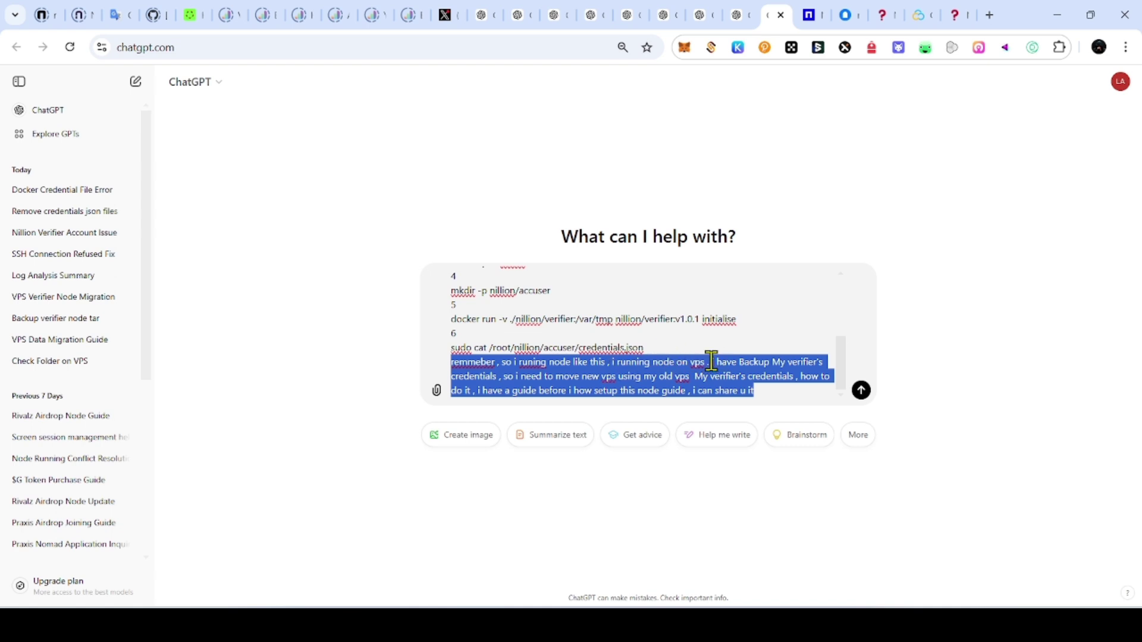
left_click(751, 357)
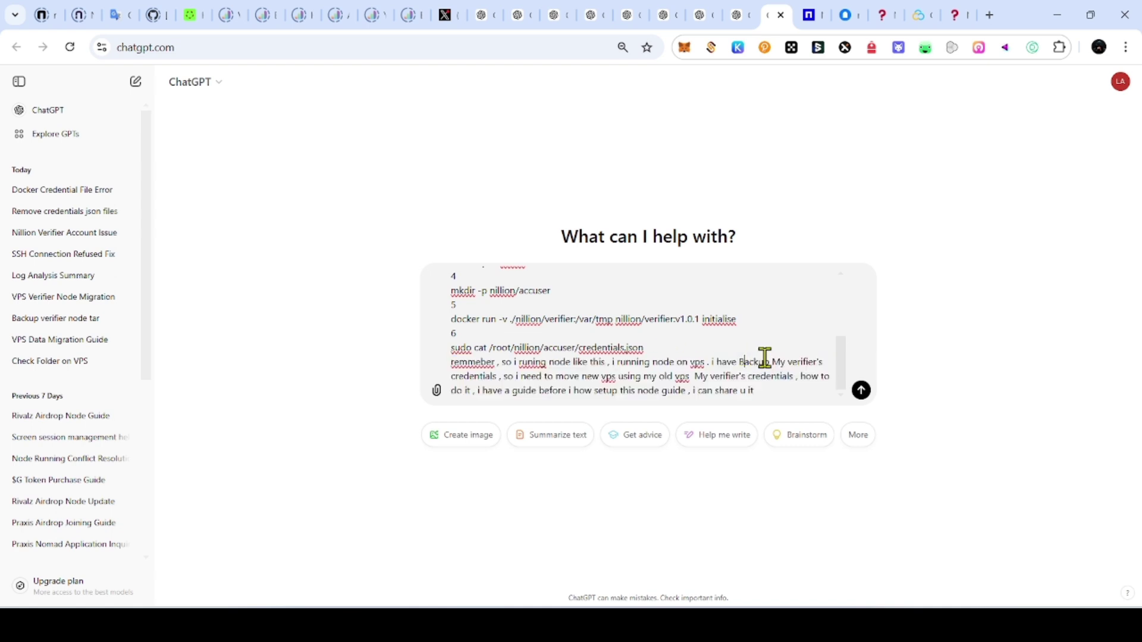
left_click_drag(709, 362, 793, 362)
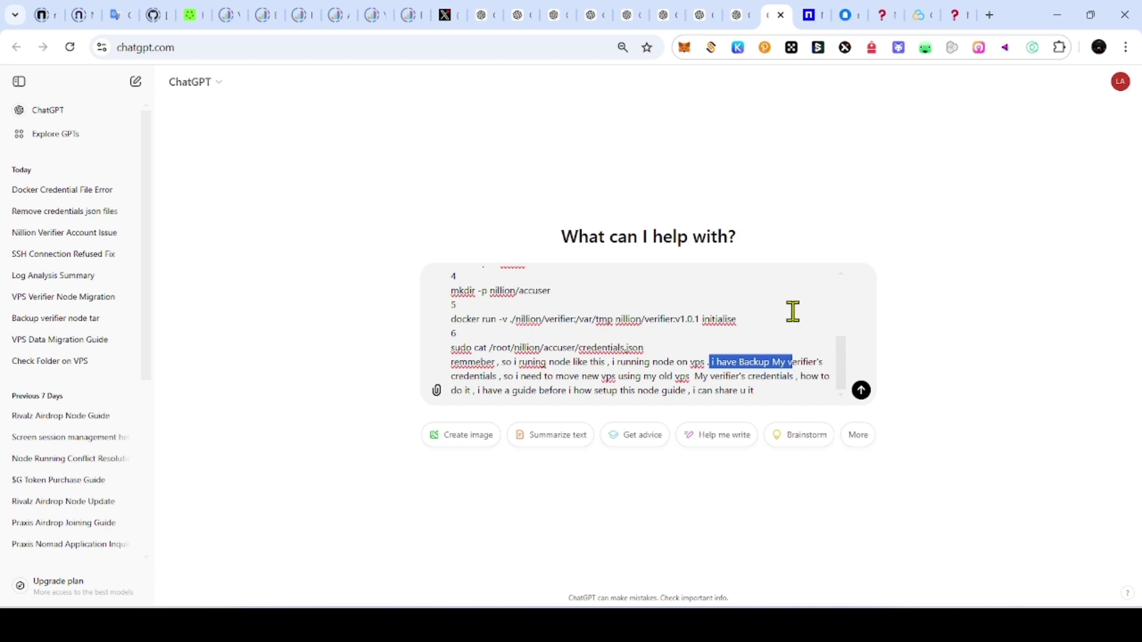
Step: Return to the Nillion verifier docs, expand "Backup your verifier's credentials" and highlight the line giving the credentials file location
left_click(806, 17)
scroll(760, 500, "down", 5)
left_click(1066, 506)
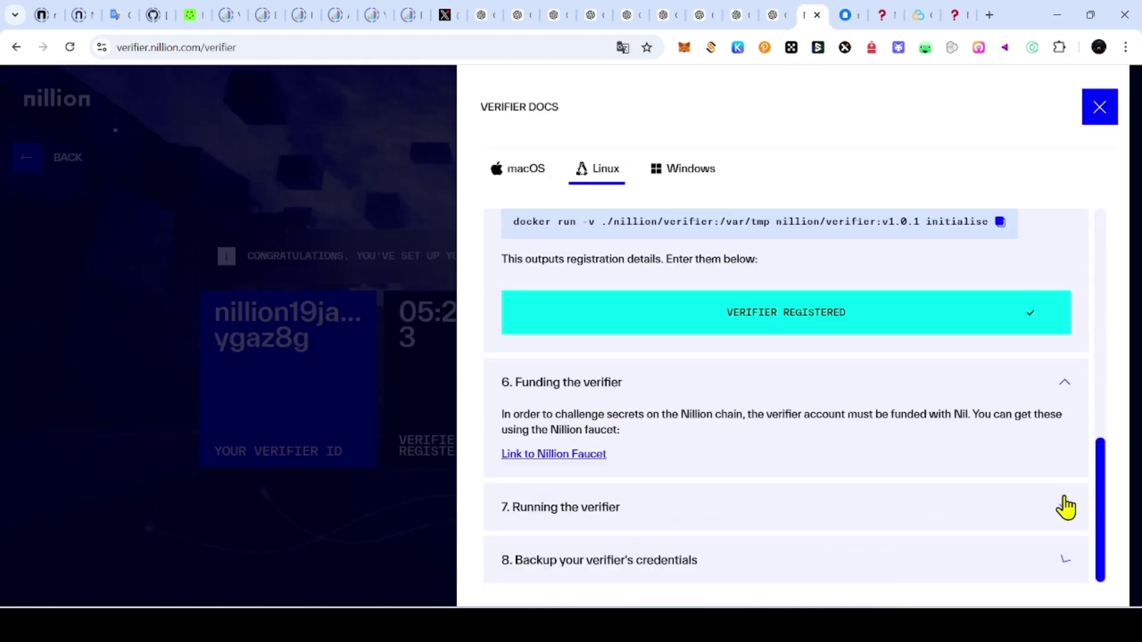
left_click(1066, 559)
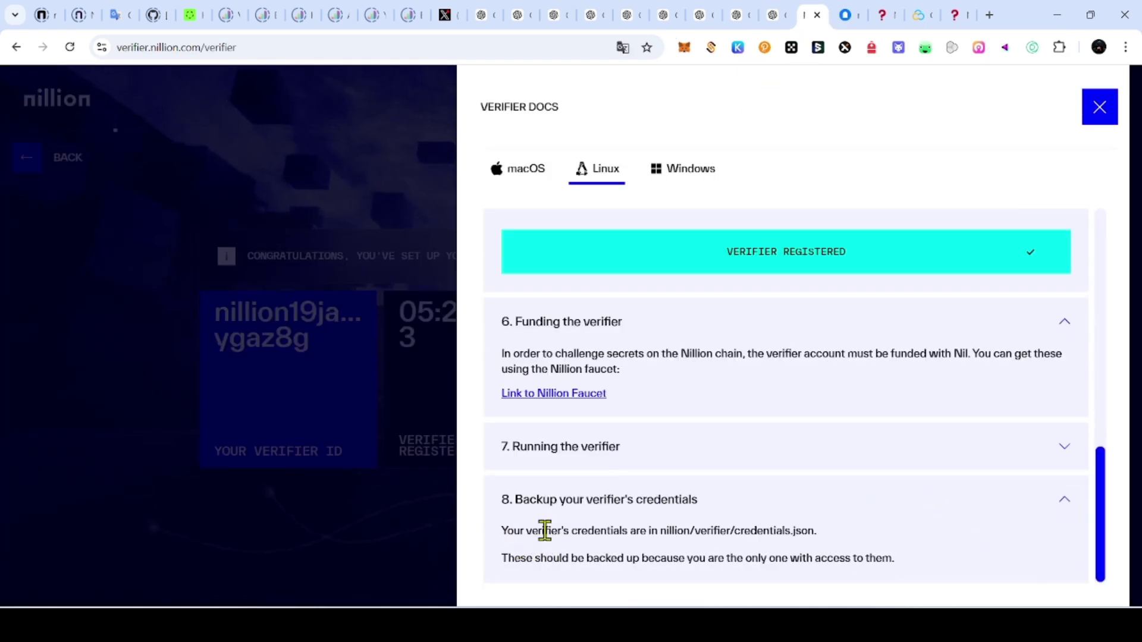
left_click_drag(501, 530, 844, 531)
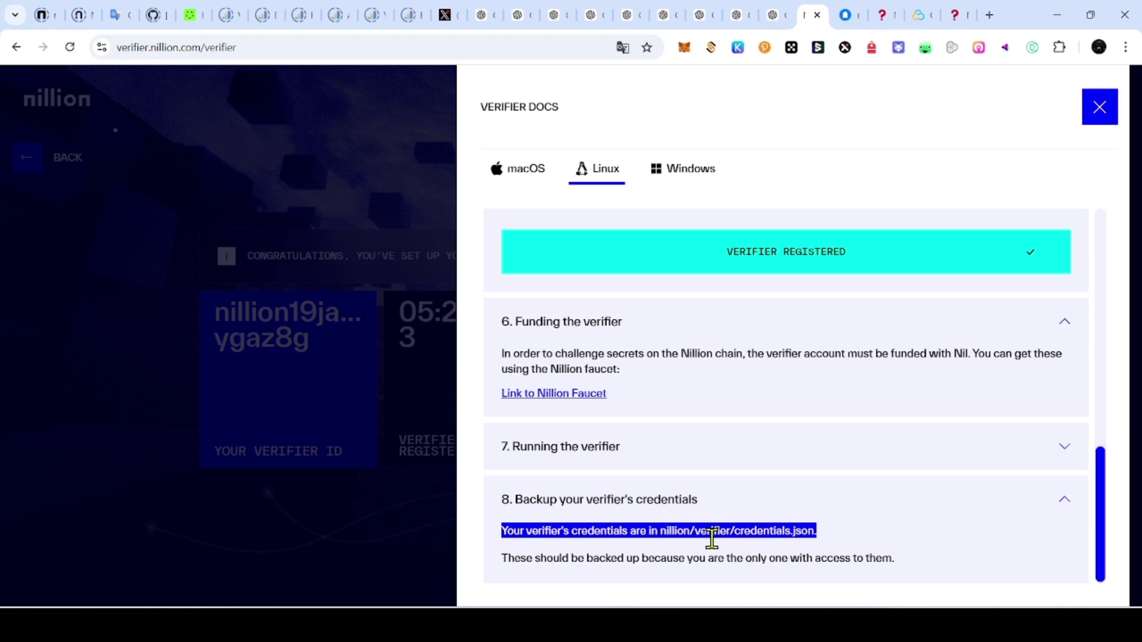
left_click(699, 553)
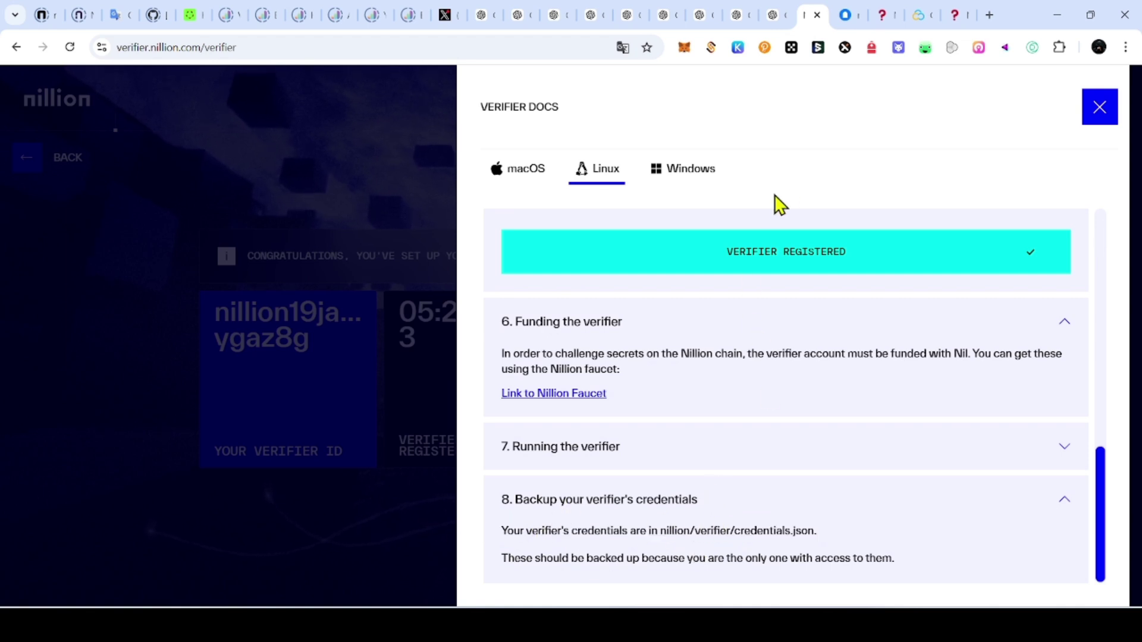
Step: Return to the ChatGPT draft and review the wording about moving to a new VPS with the old VPS verifier credentials
left_click(773, 17)
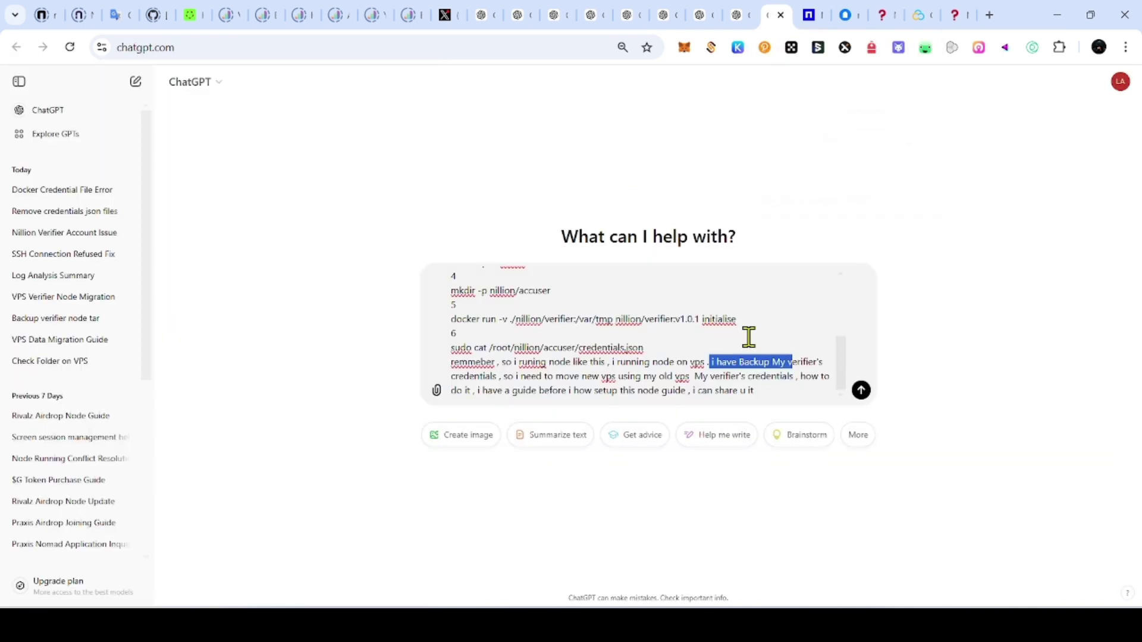
left_click(486, 390)
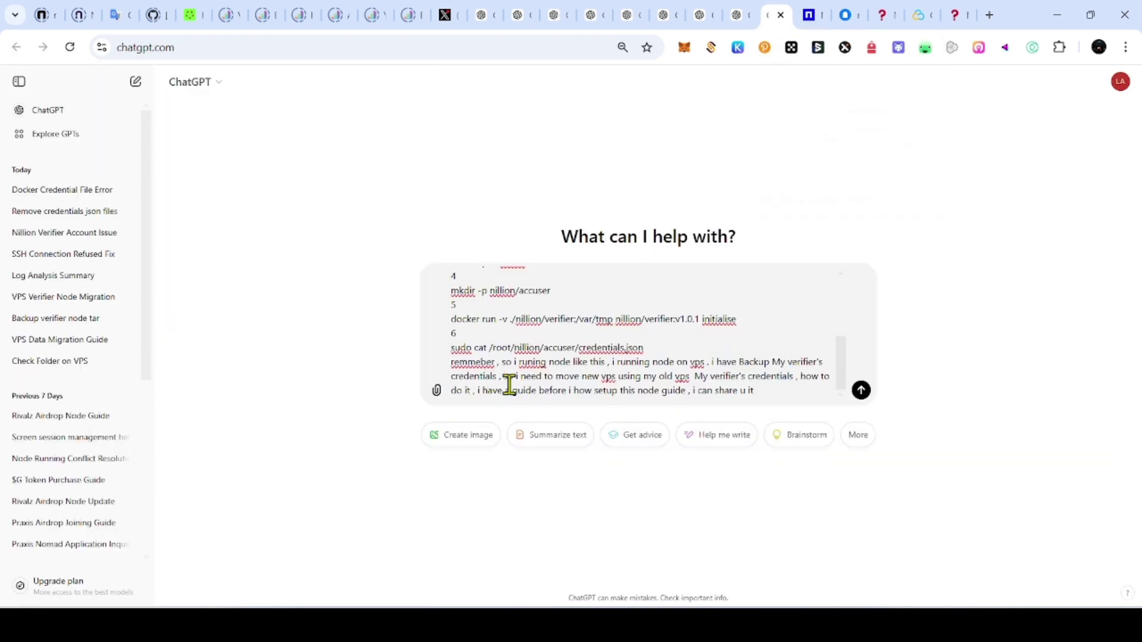
left_click_drag(506, 376, 685, 377)
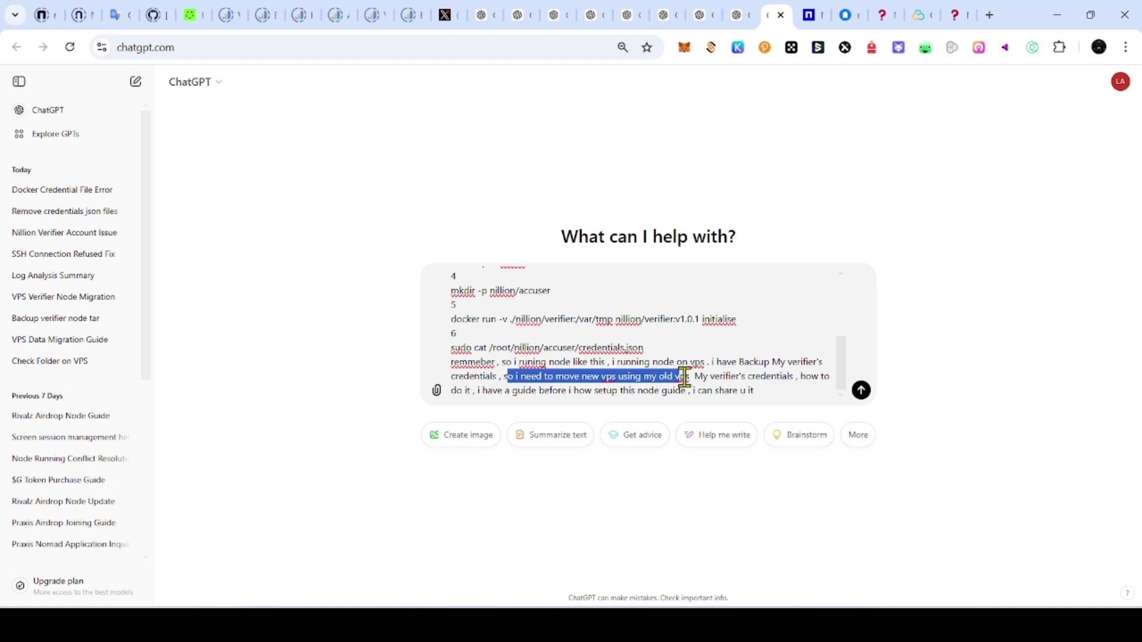
left_click(704, 377)
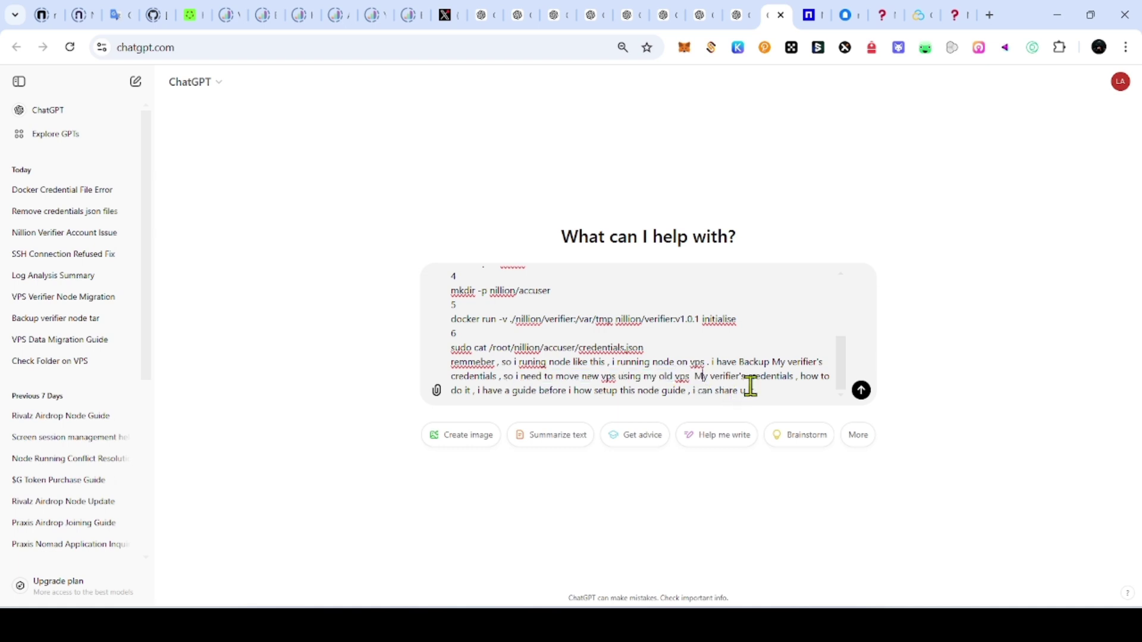
left_click_drag(697, 377, 772, 381)
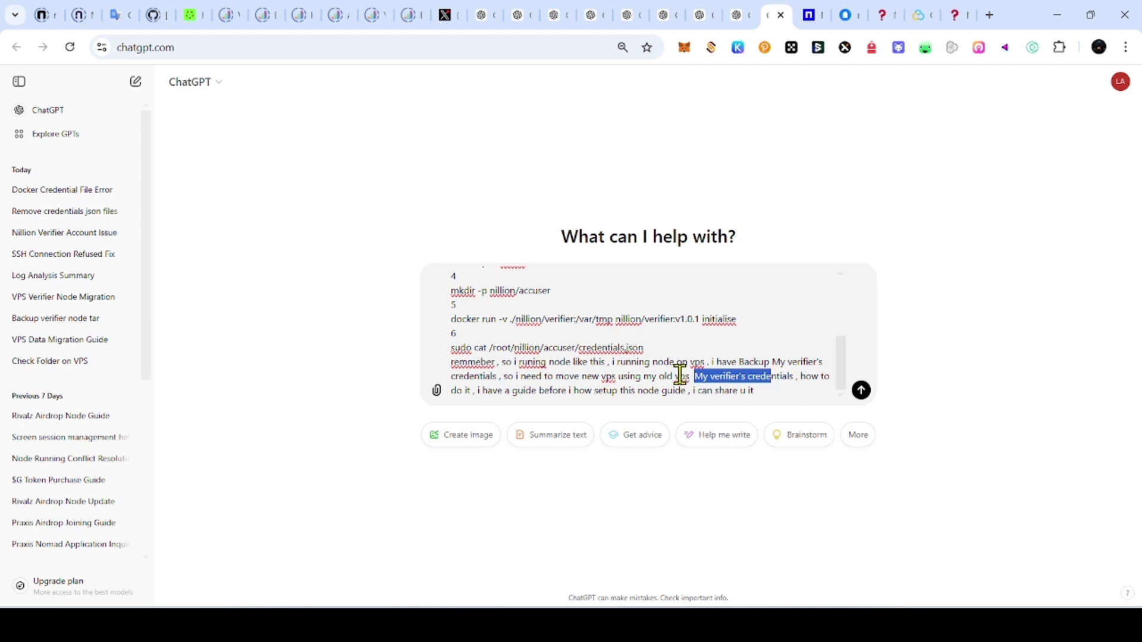
left_click_drag(656, 376, 797, 379)
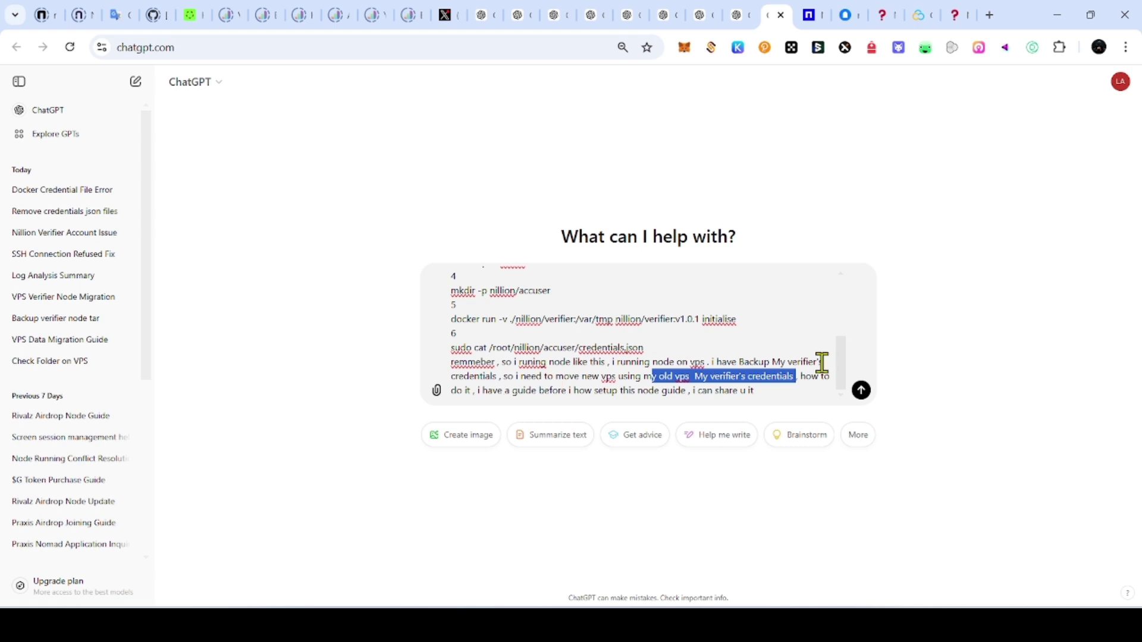
left_click_drag(801, 377, 568, 392)
left_click(517, 388)
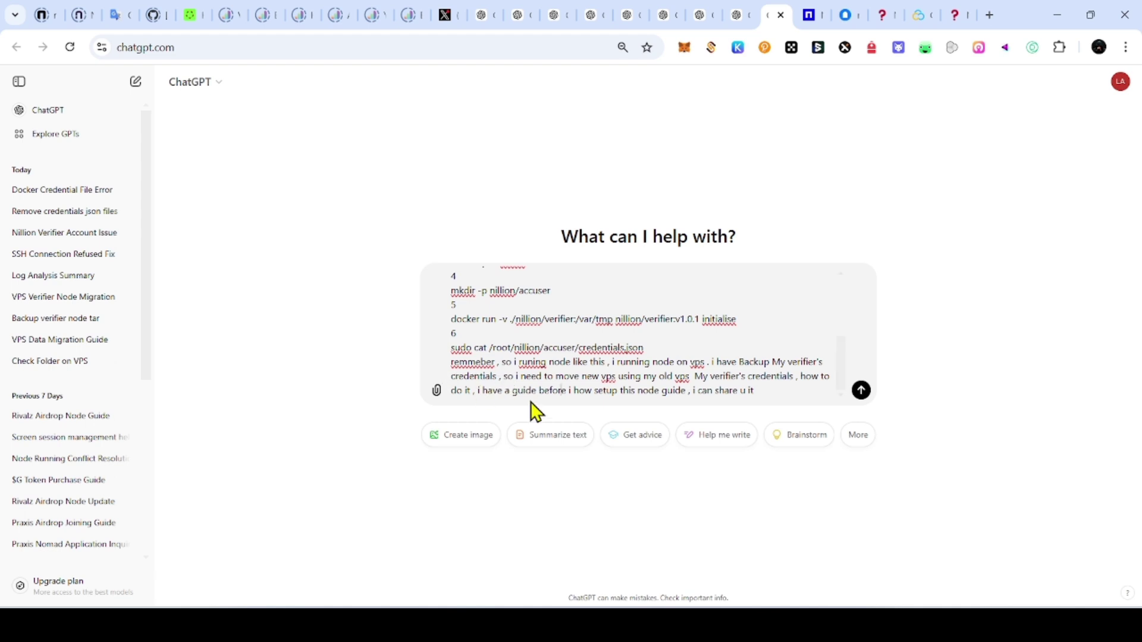
Step: Replace the closing words of the migration question with "shared u it above"
scroll(546, 387, "up", 1)
scroll(548, 393, "down", 1)
key("BackSpace")
key("BackSpace")
key("BackSpace")
key("BackSpace")
key("BackSpace")
key("BackSpace")
key("BackSpace")
key("BackSpace")
key("BackSpace")
key("BackSpace")
key("BackSpace")
key("BackSpace")
key("BackSpace")
key("BackSpace")
type("shared u it above")
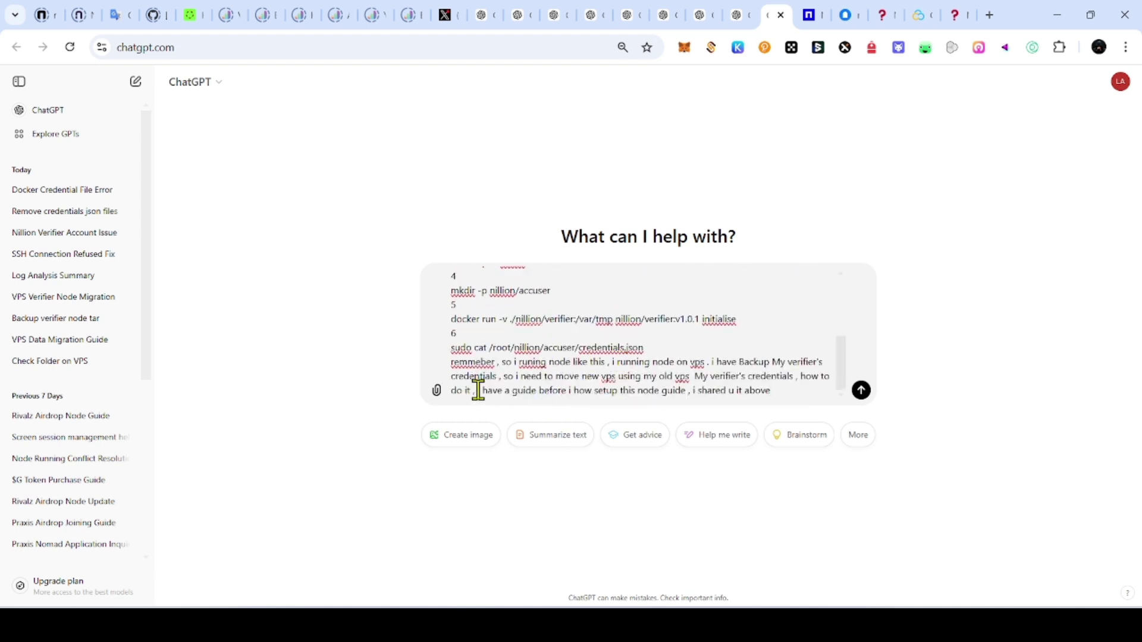
Step: Send the setup commands and migration question to ChatGPT and look through the whole conversation
left_click_drag(477, 387, 771, 391)
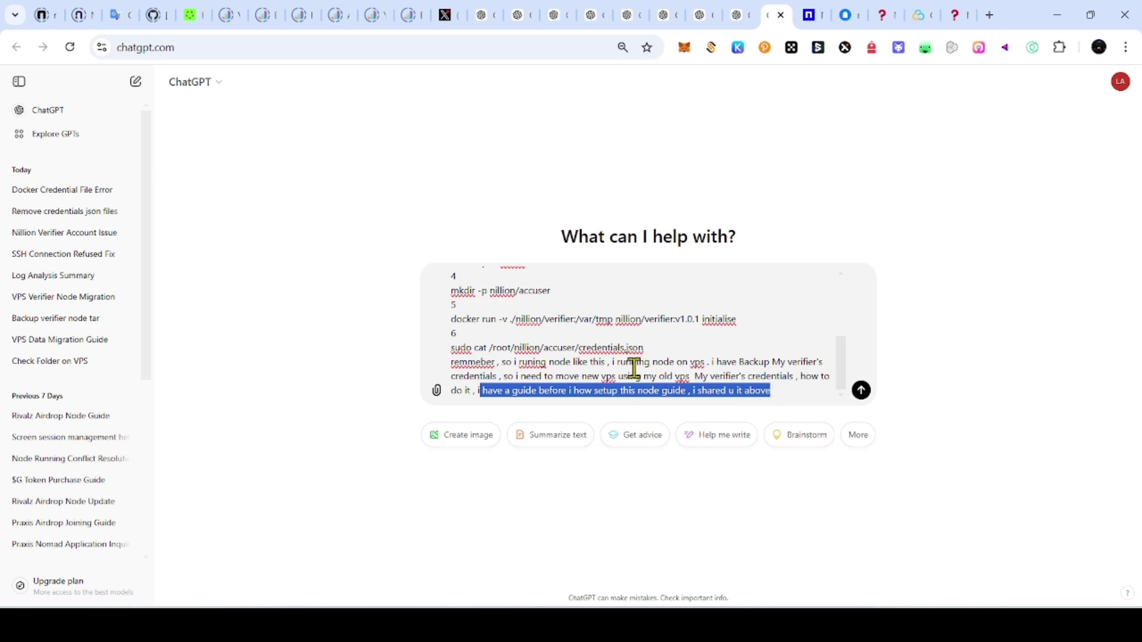
left_click(613, 384)
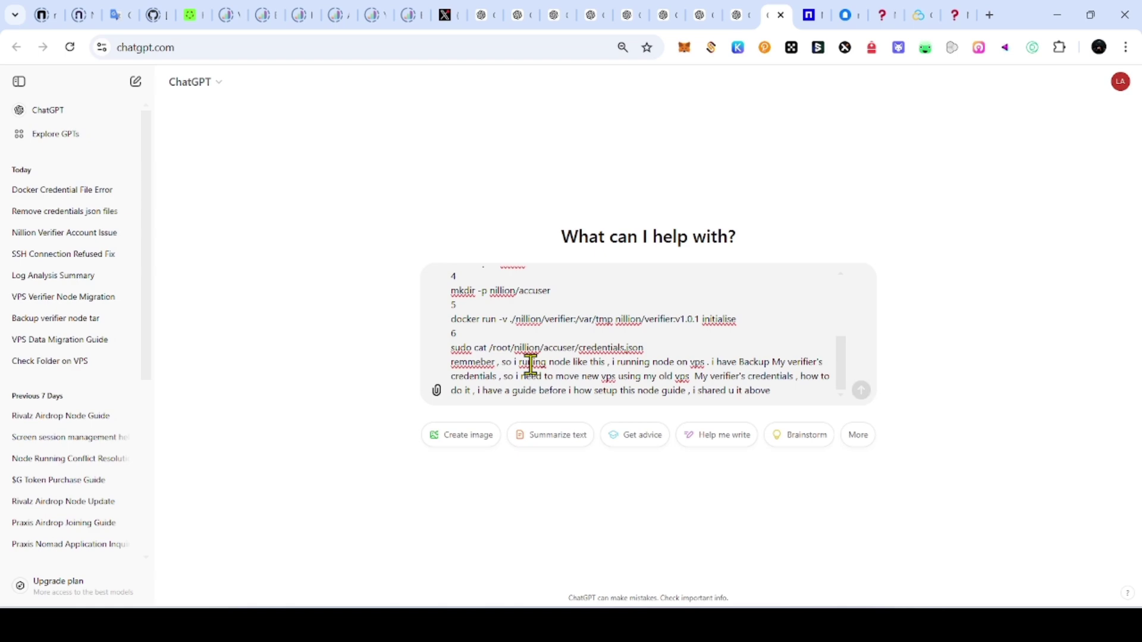
key("Return")
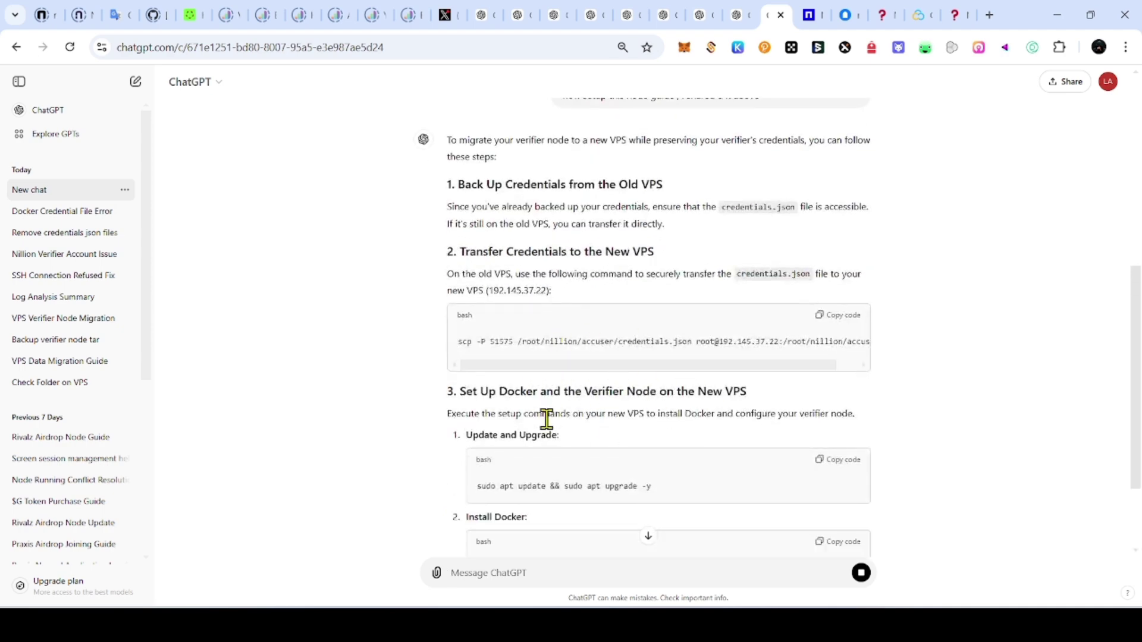
scroll(966, 505, "down", 8)
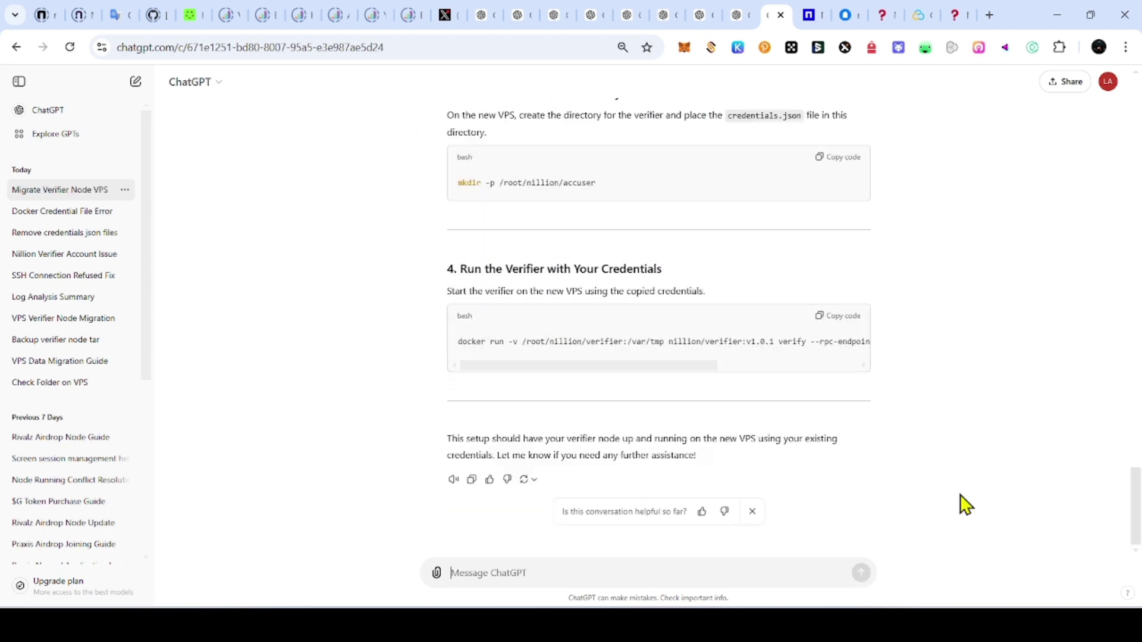
scroll(913, 395, "up", 20)
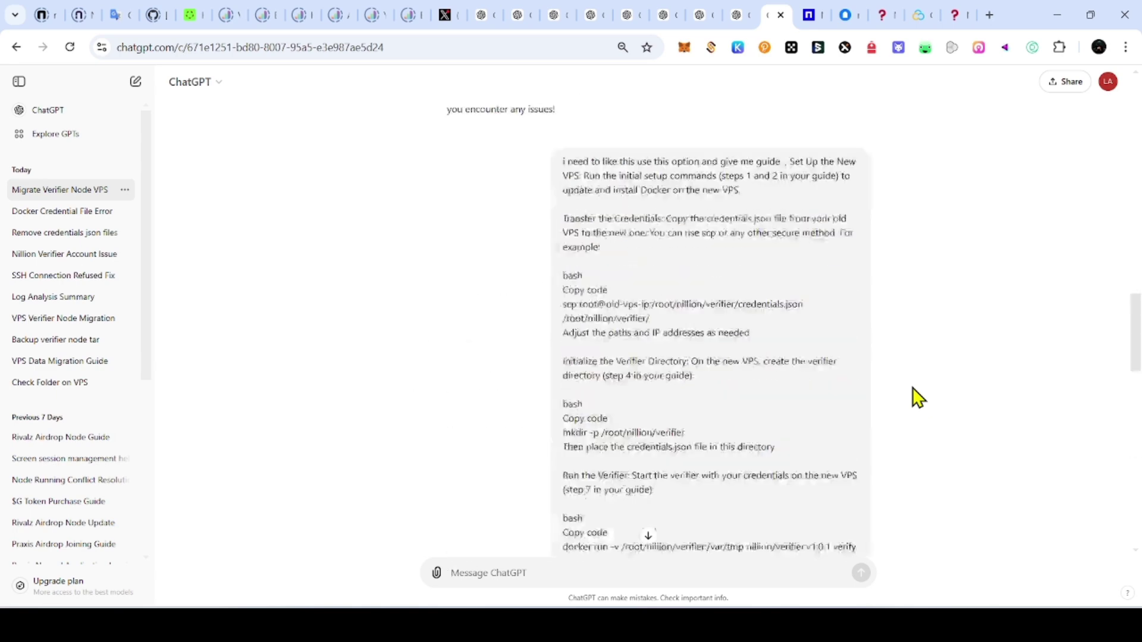
scroll(798, 403, "up", 20)
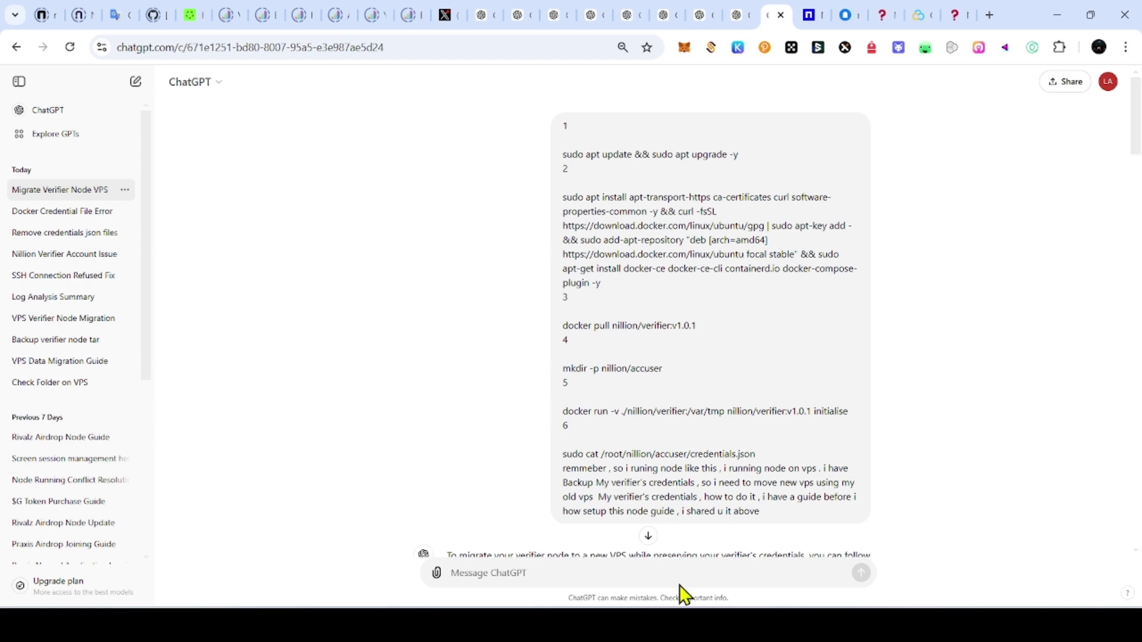
Step: Switch to the terminal, check the verifier log in the Nesa (1) session, and return to ChatGPT
key("alt+Tab")
left_click(387, 37)
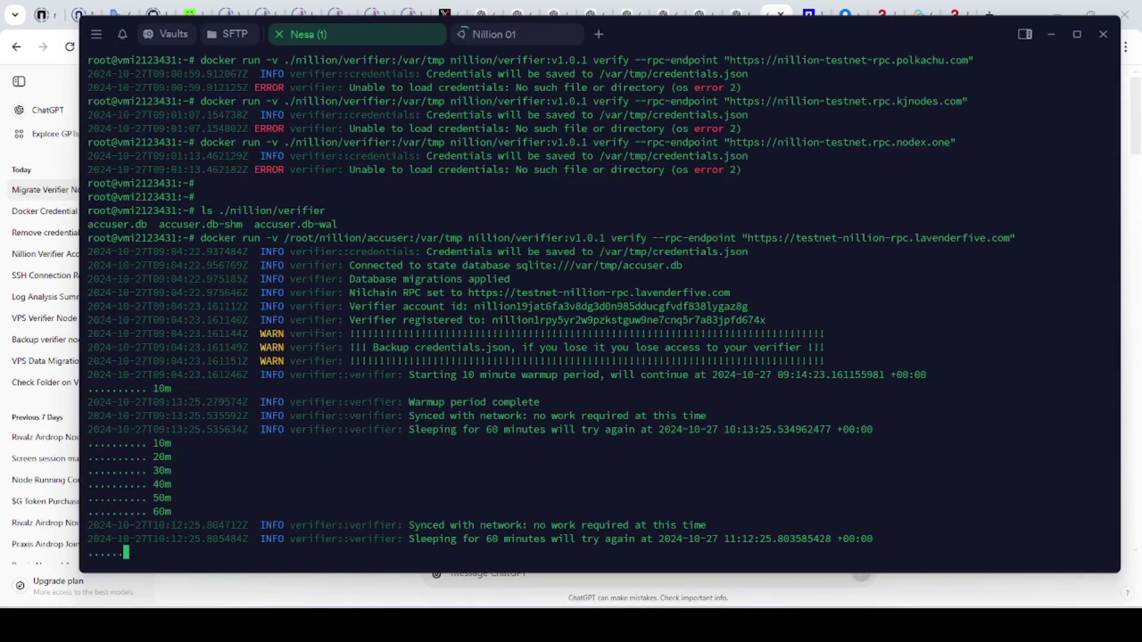
left_click(783, 582)
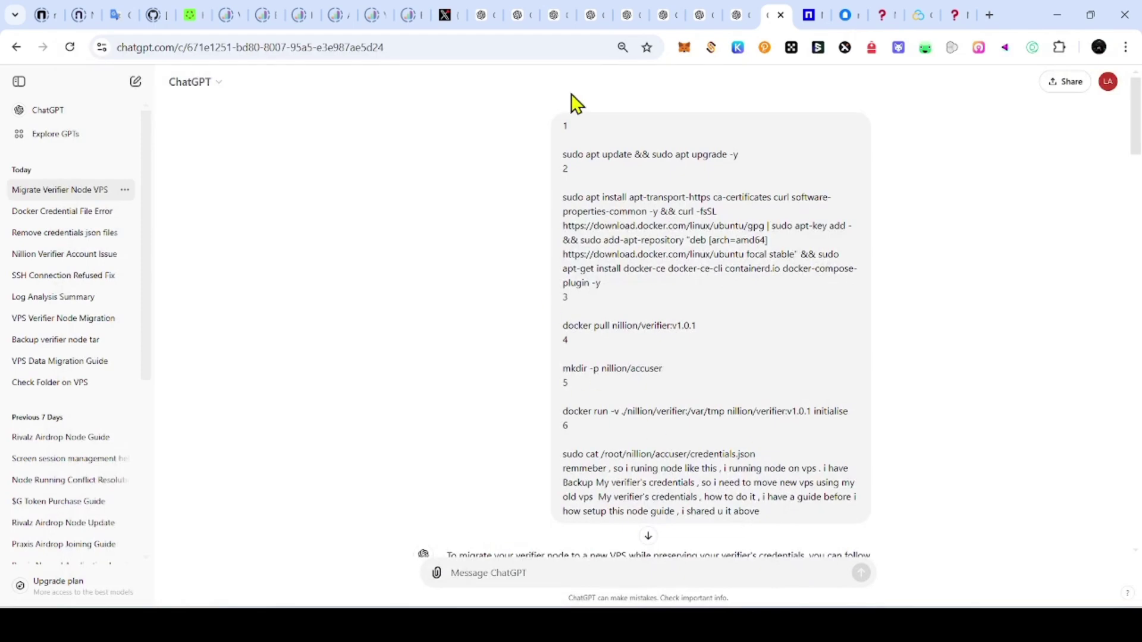
Step: Open the earlier "Log Analysis Summary" conversation and review the migration question and the setup guide shared in it
left_click(484, 18)
scroll(833, 321, "up", 20)
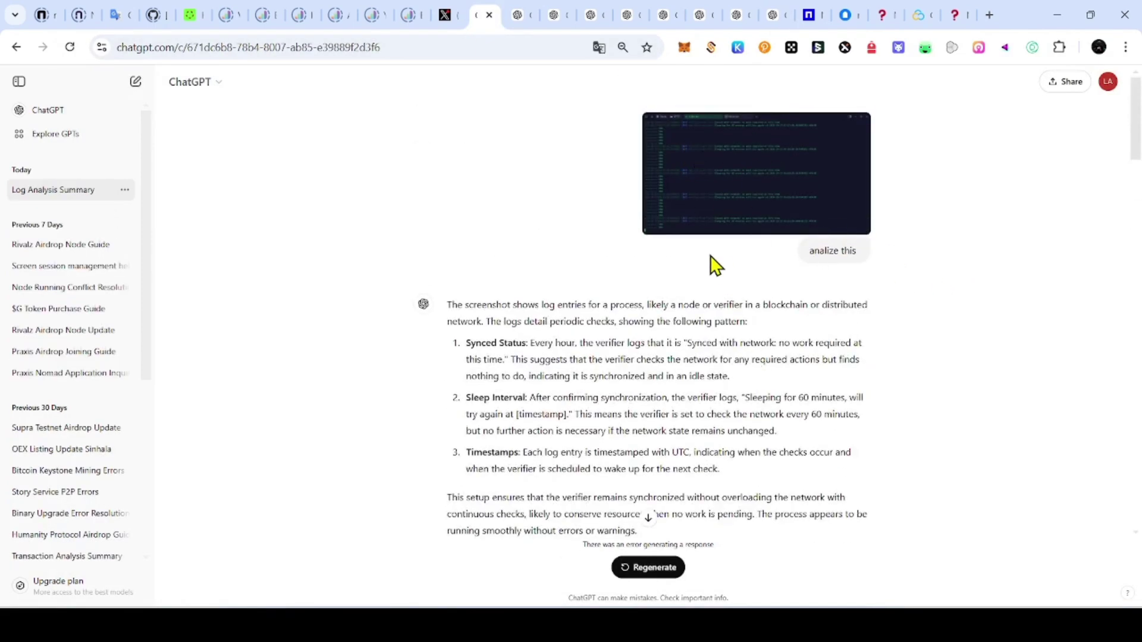
scroll(760, 247, "down", 4)
scroll(850, 398, "down", 2)
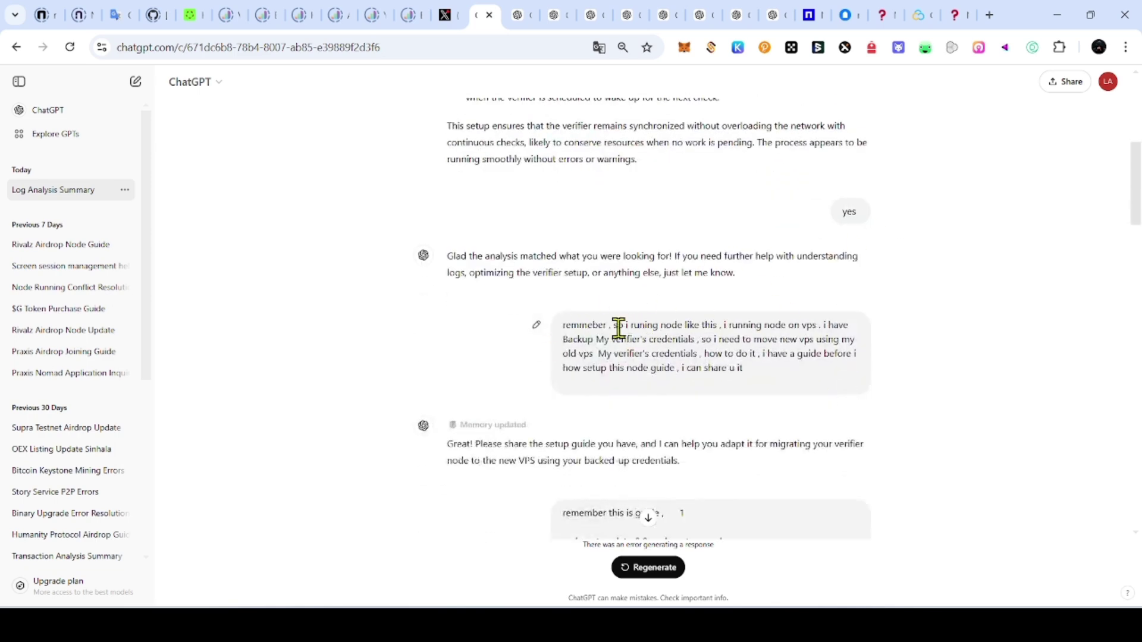
scroll(702, 365, "down", 5)
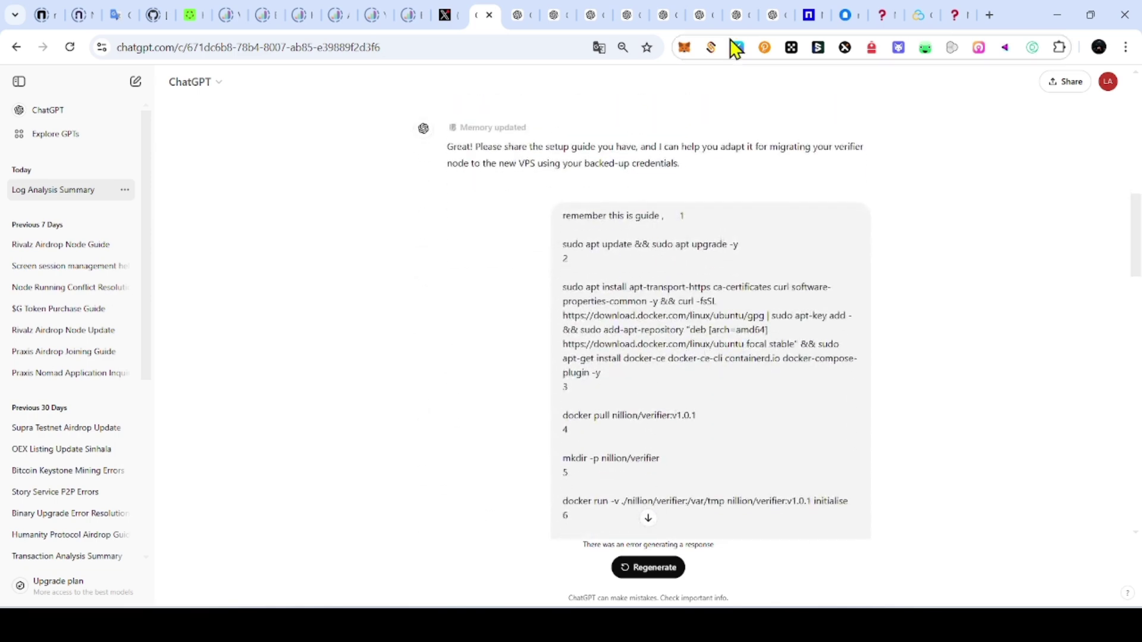
Step: Review the "Migrate Verifier Node VPS" conversation alongside the setup guide shared in "Log Analysis Summary"
left_click(776, 17)
scroll(633, 321, "down", 10)
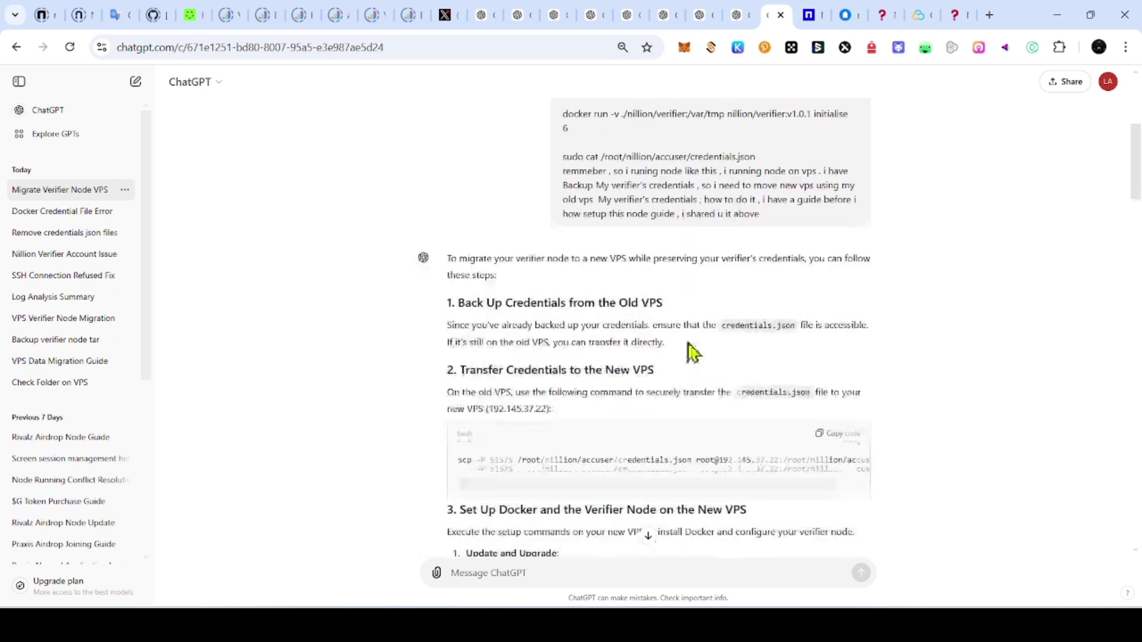
scroll(648, 313, "down", 12)
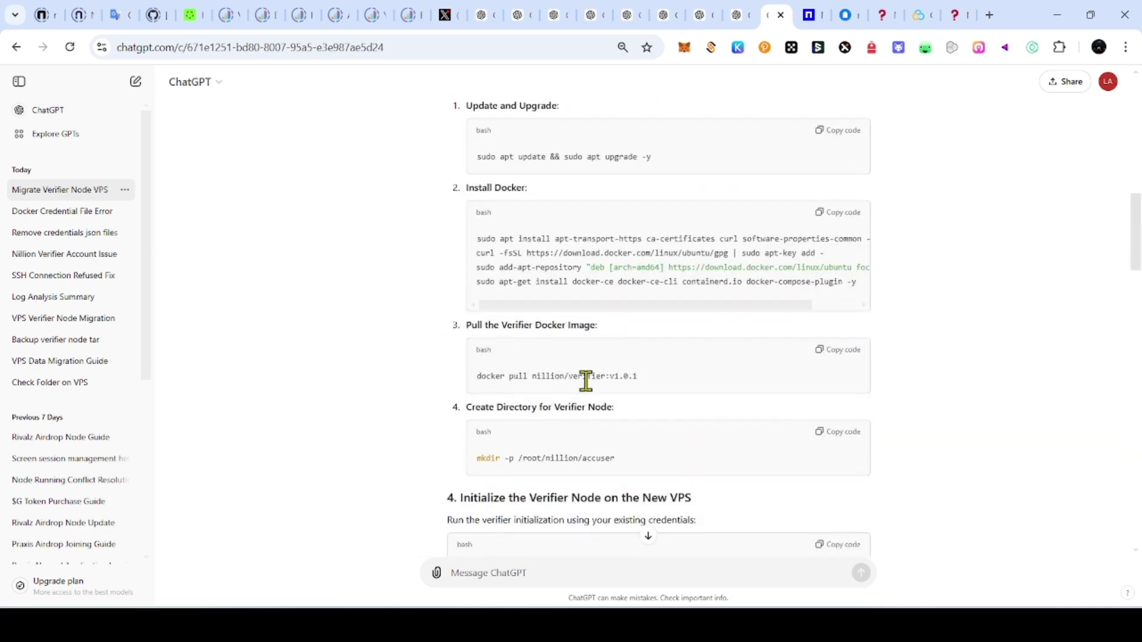
scroll(680, 335, "down", 1)
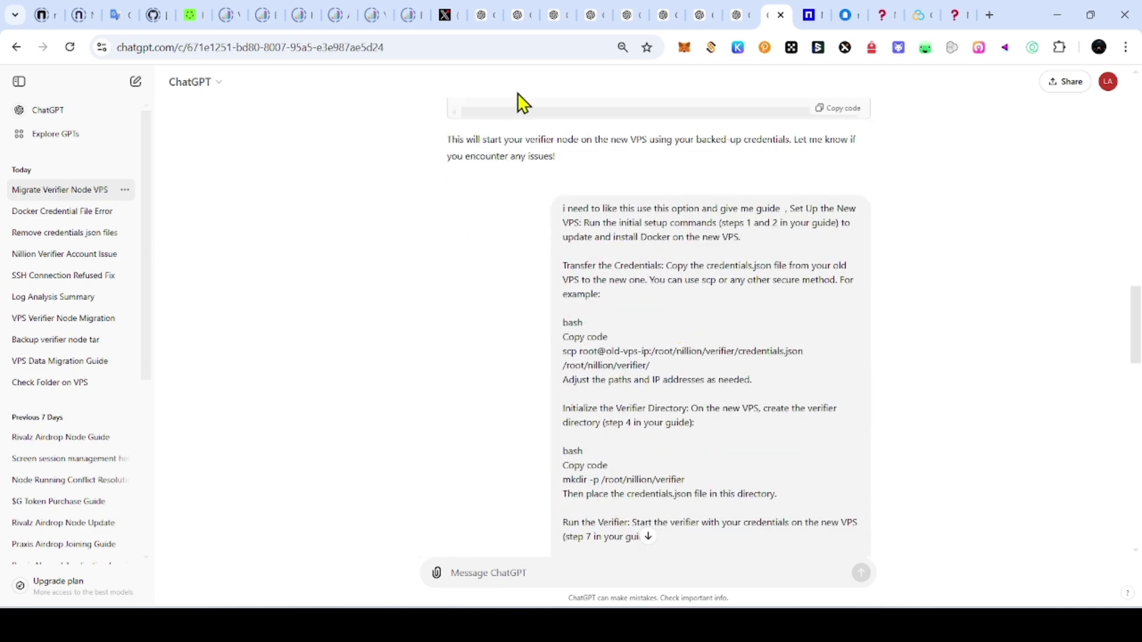
left_click(482, 15)
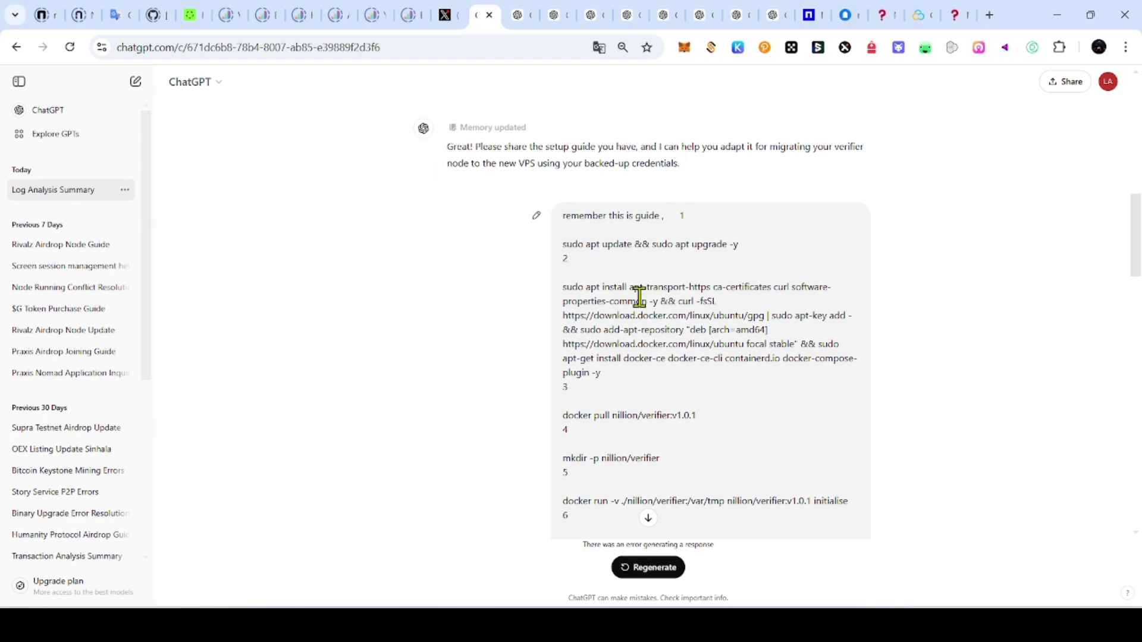
scroll(597, 301, "down", 4)
left_click(774, 17)
Step: Read the step-by-step guide that follows the second request, focusing on the "Set Up the New VPS" commands
scroll(671, 399, "down", 5)
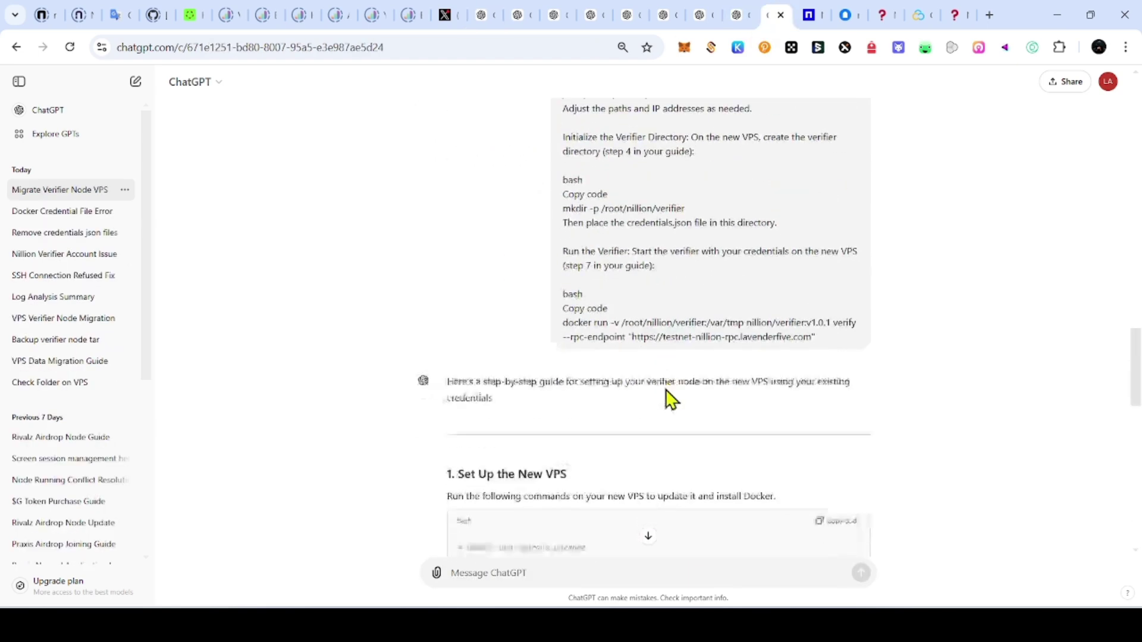
scroll(671, 399, "down", 10)
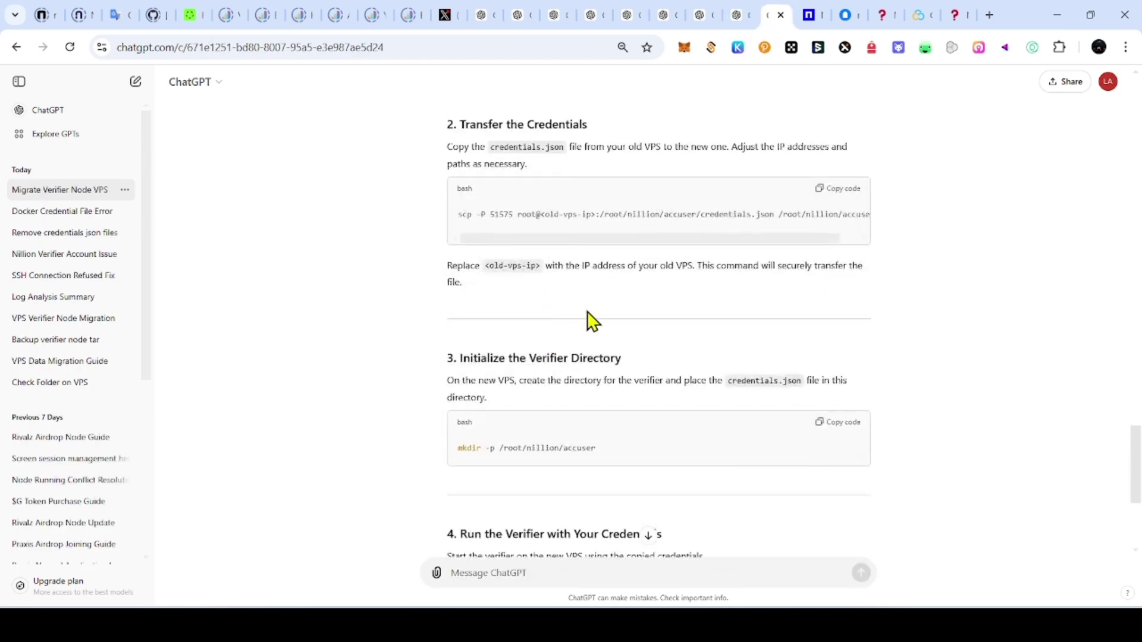
scroll(588, 336, "up", 5)
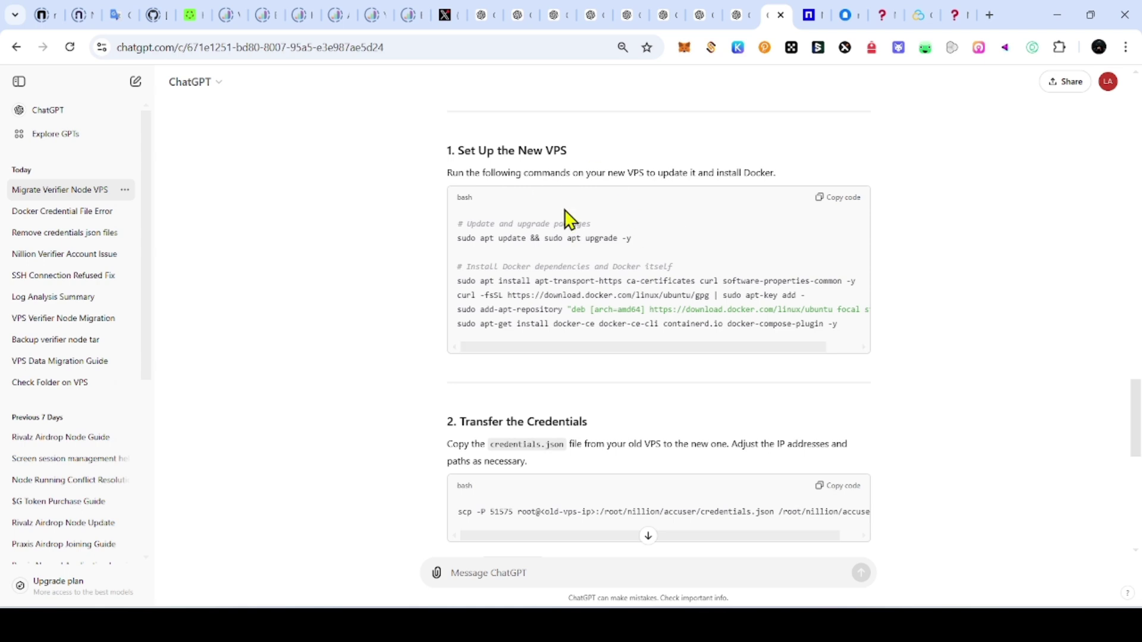
scroll(591, 369, "down", 1)
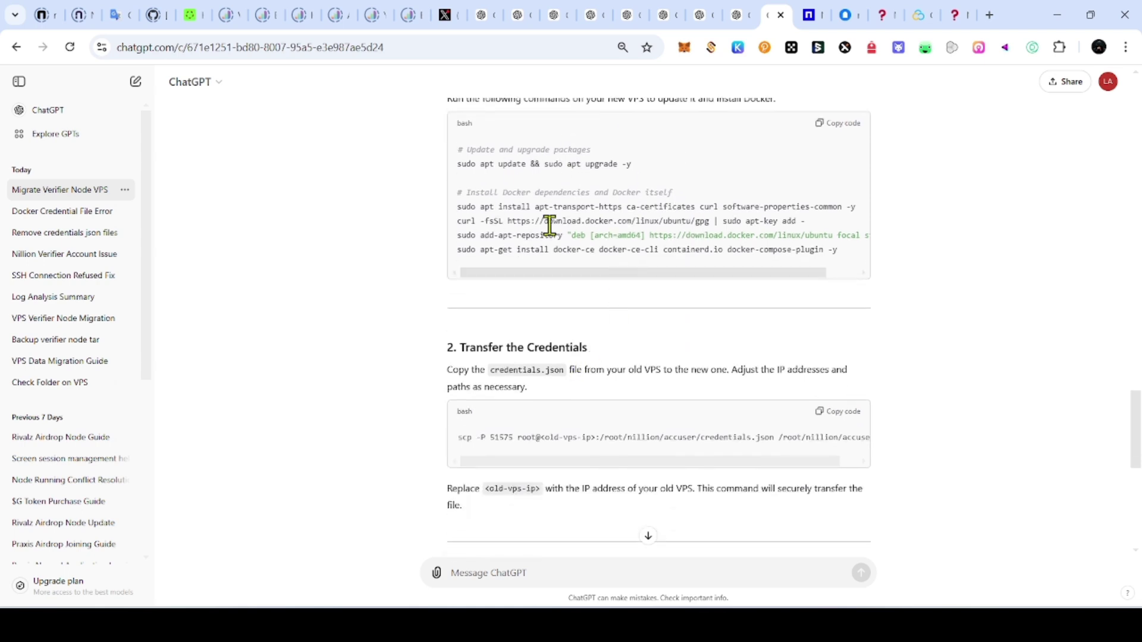
scroll(550, 225, "up", 2)
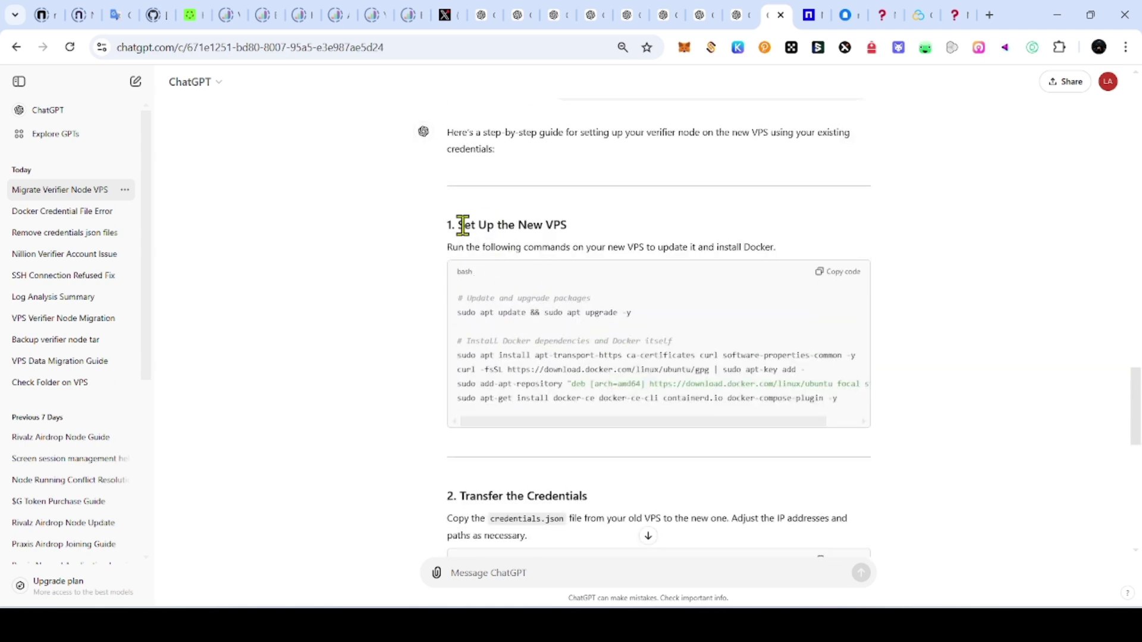
left_click_drag(463, 225, 951, 340)
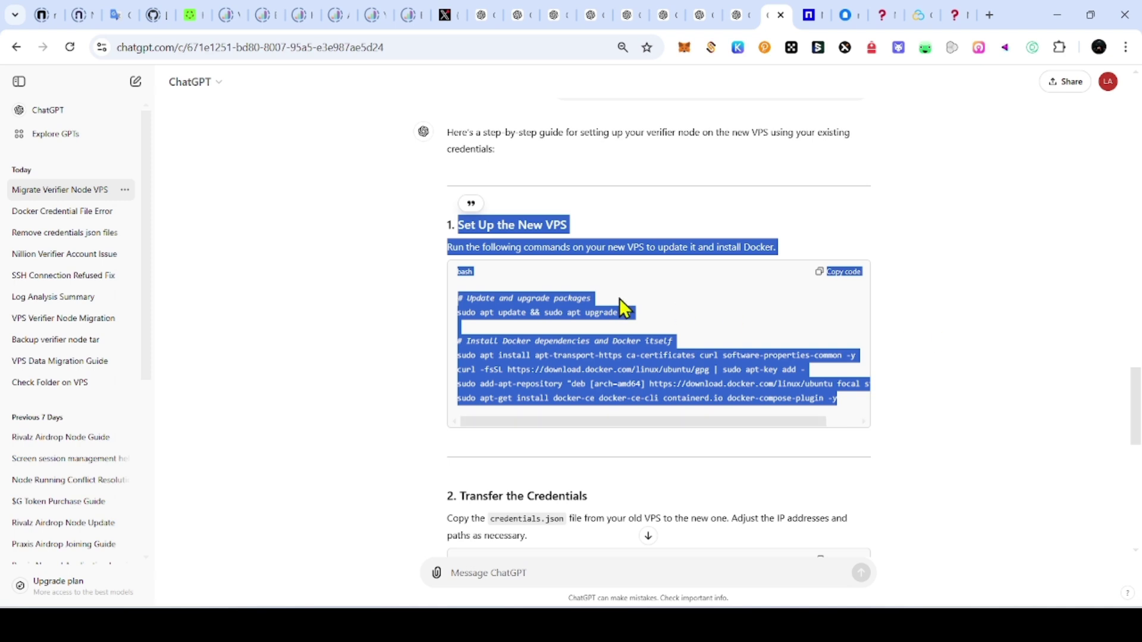
left_click(677, 303)
Step: Compare the update and Docker install commands with the Mirror "nillion node" guide and return to the ChatGPT conversation
left_click(846, 18)
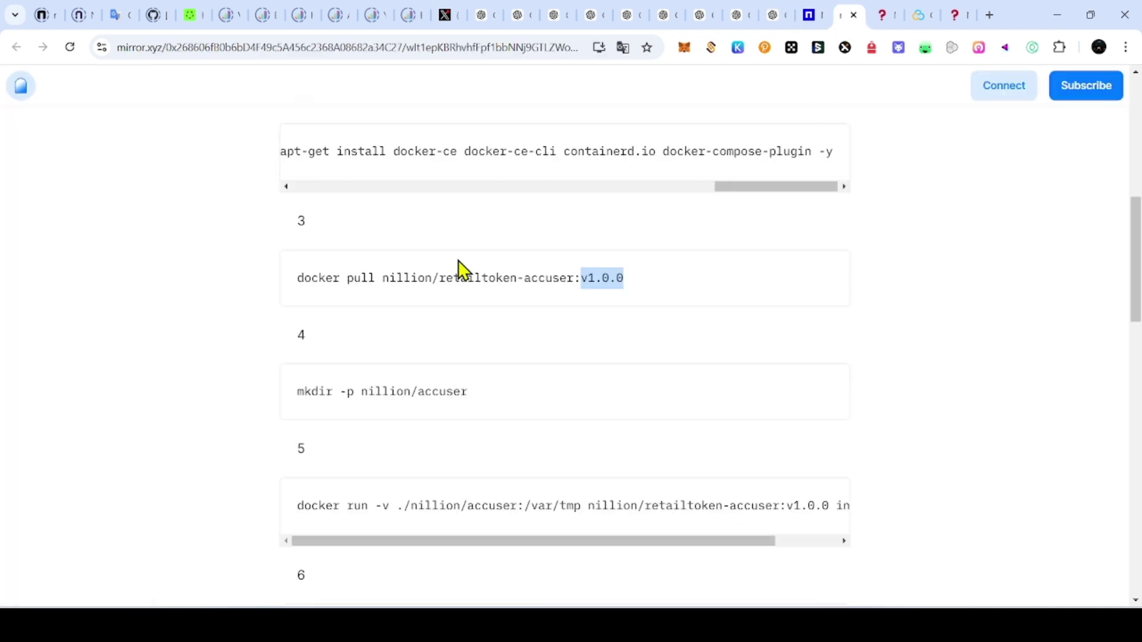
scroll(458, 260, "up", 6)
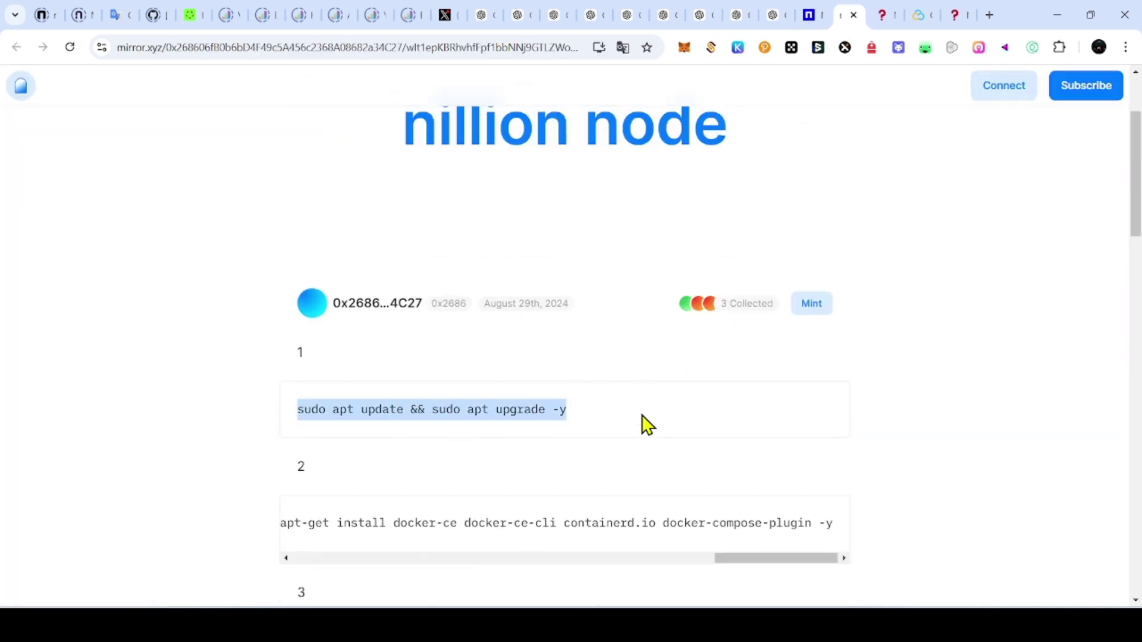
left_click_drag(319, 522, 751, 523)
left_click(880, 408)
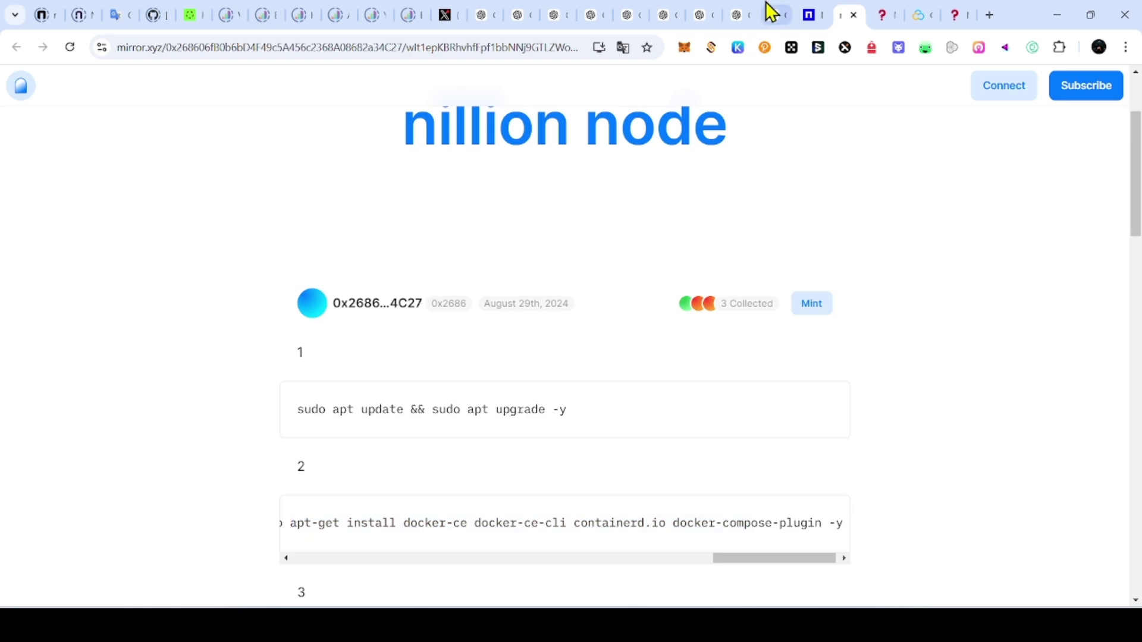
left_click(768, 15)
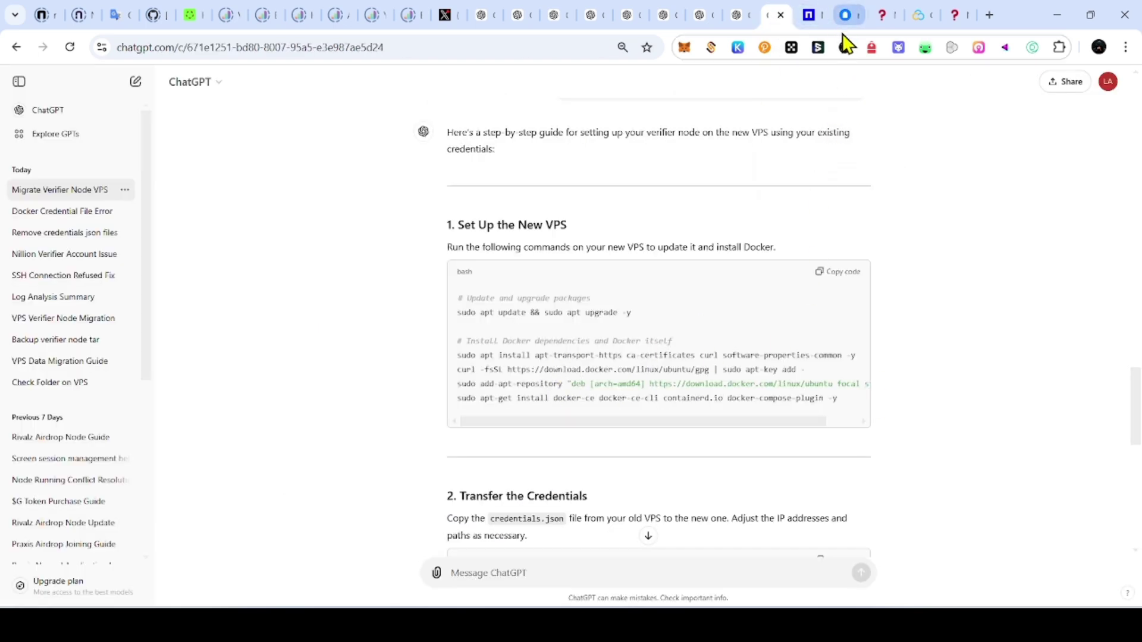
Step: Switch to Termius, close the Nillion 01 session and connect to the Story Node host
left_click(671, 535)
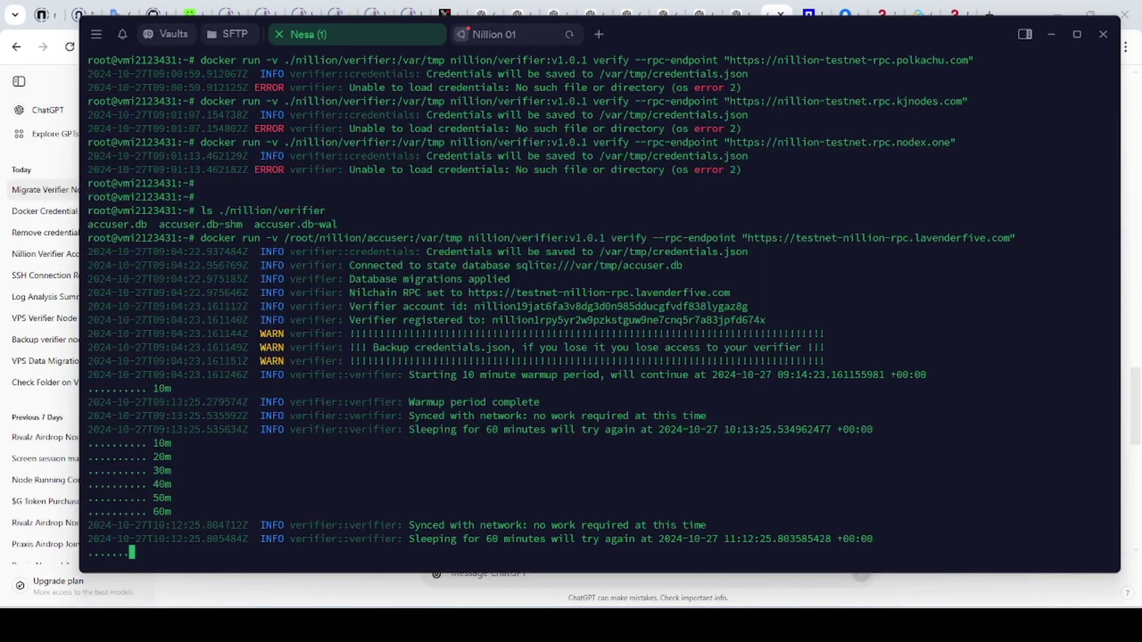
left_click(482, 41)
left_click(416, 36)
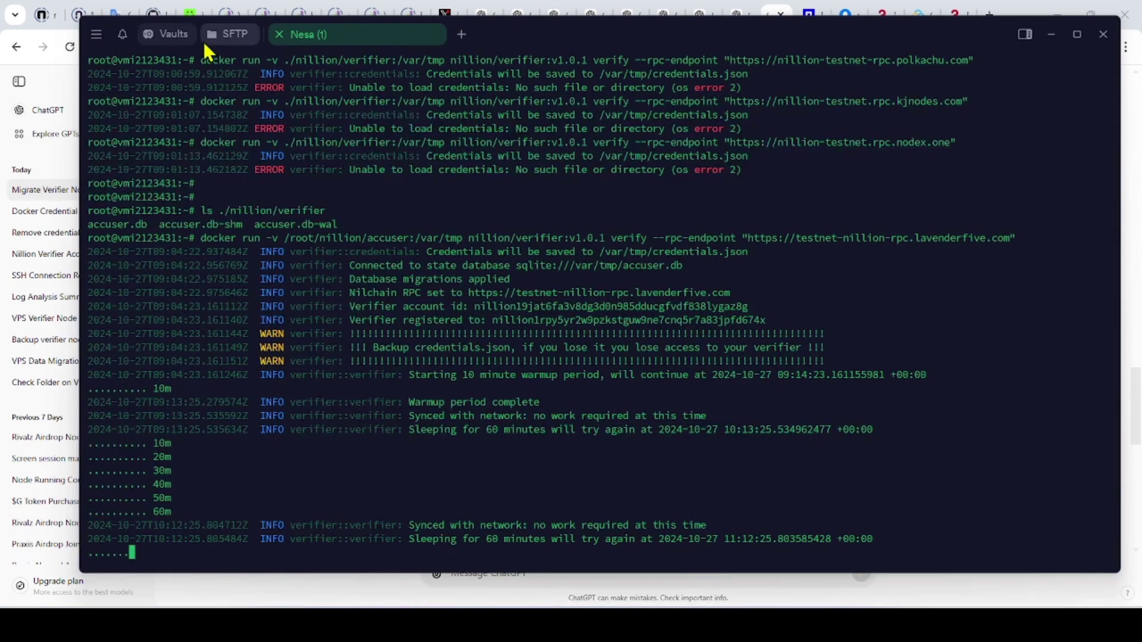
left_click(171, 37)
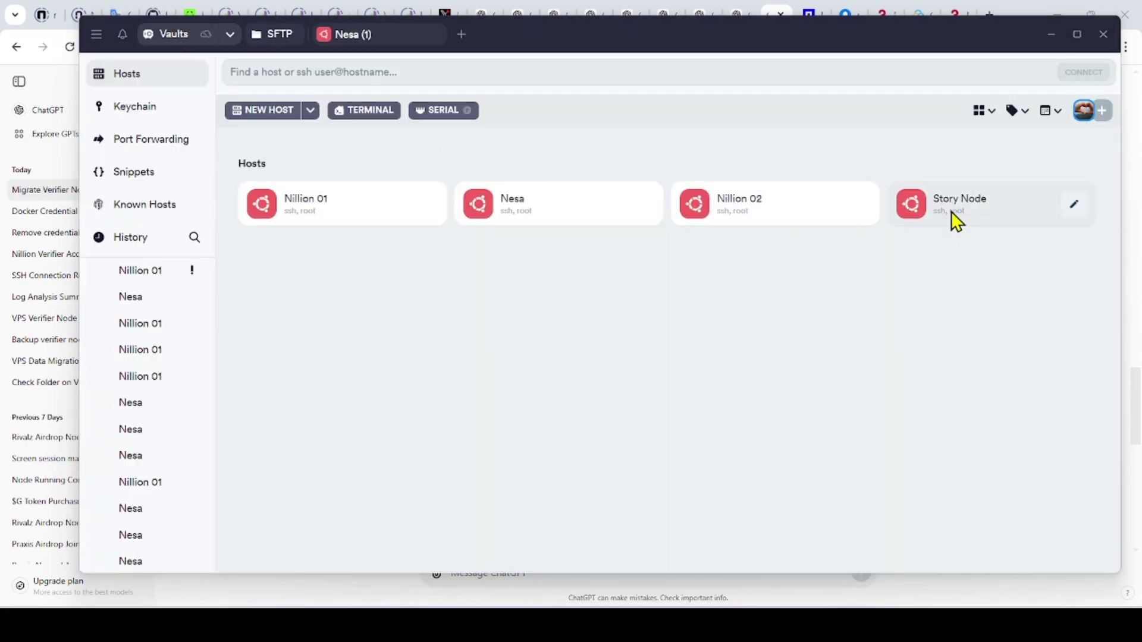
left_click(1069, 207)
left_click(973, 548)
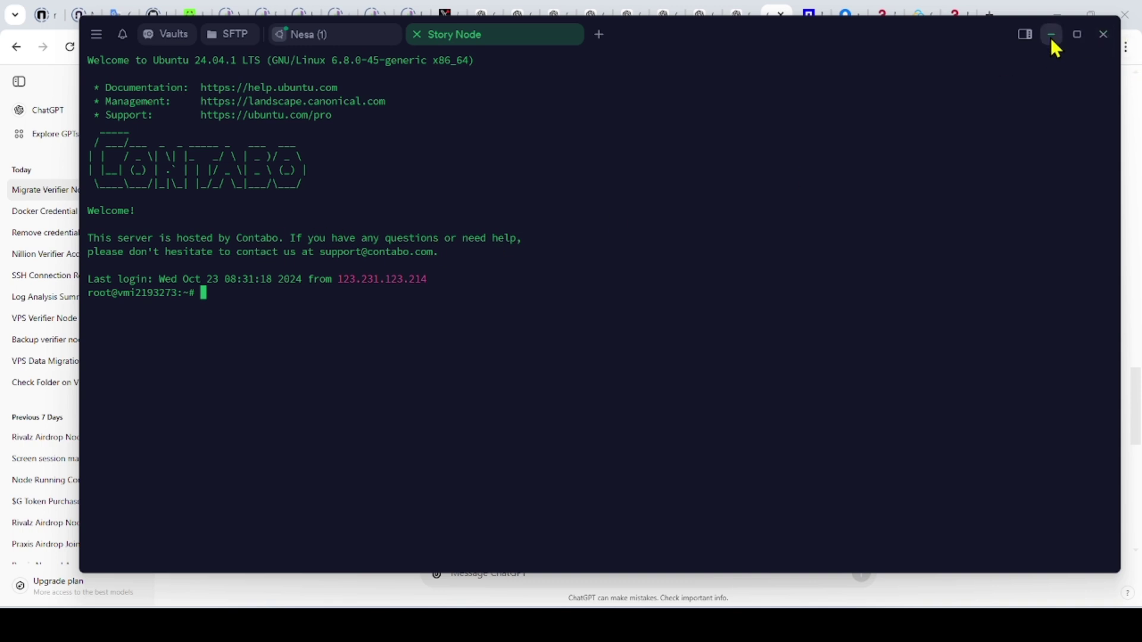
Step: Check the DigitalOcean droplet list and the Nillion verifier page in Edge, and return to the Story Node terminal
left_click(1050, 37)
mouse_move(311, 625)
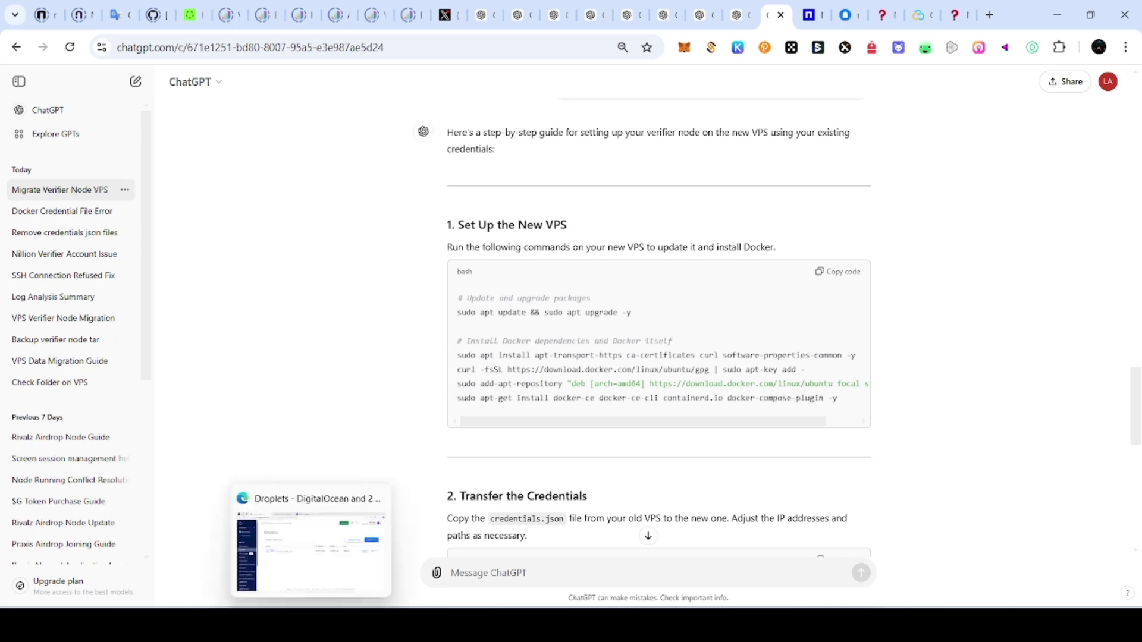
left_click(311, 550)
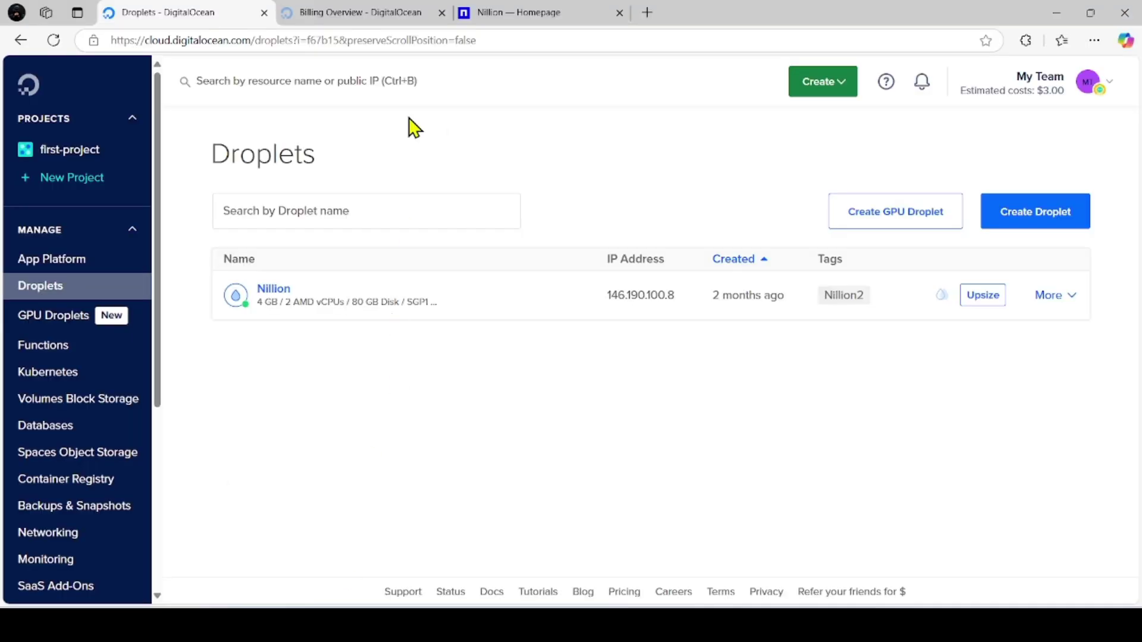
left_click(492, 14)
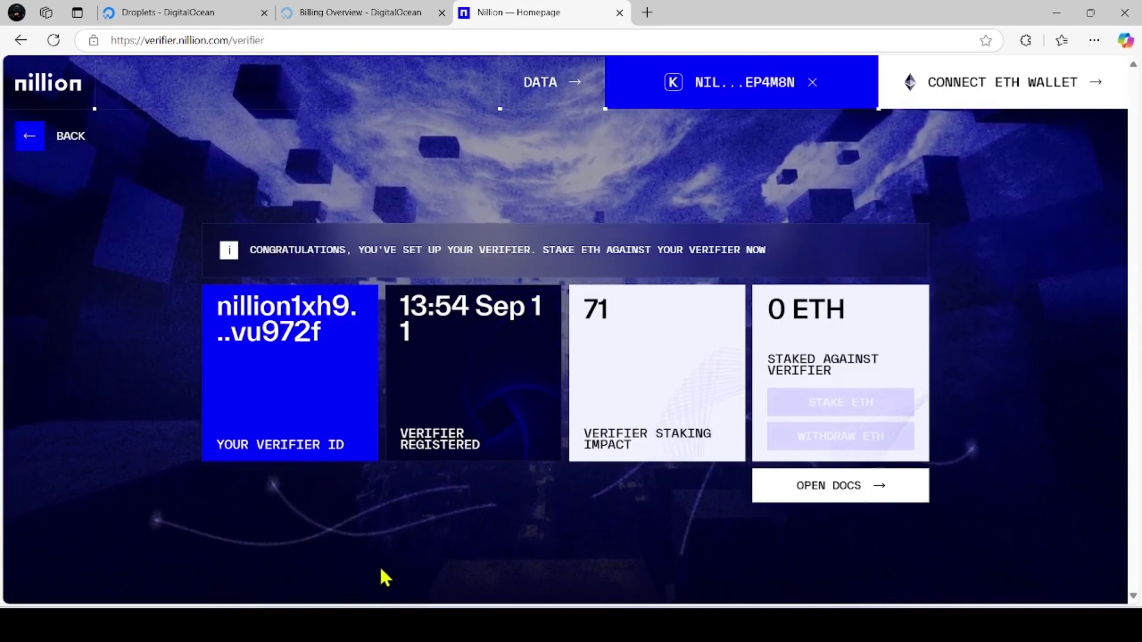
mouse_move(343, 625)
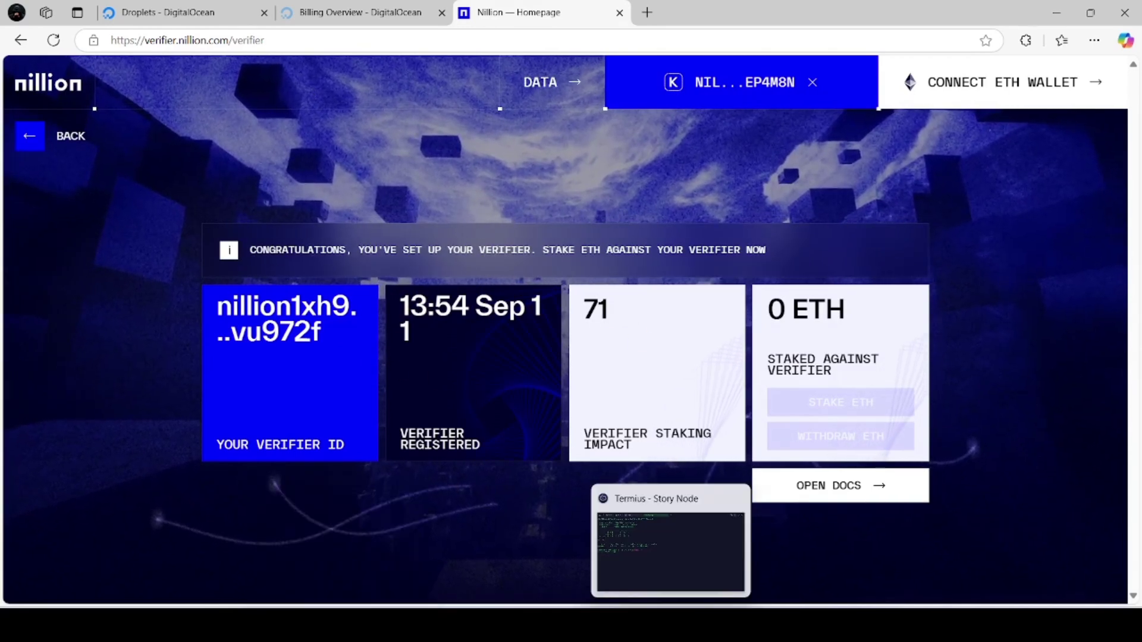
left_click(671, 624)
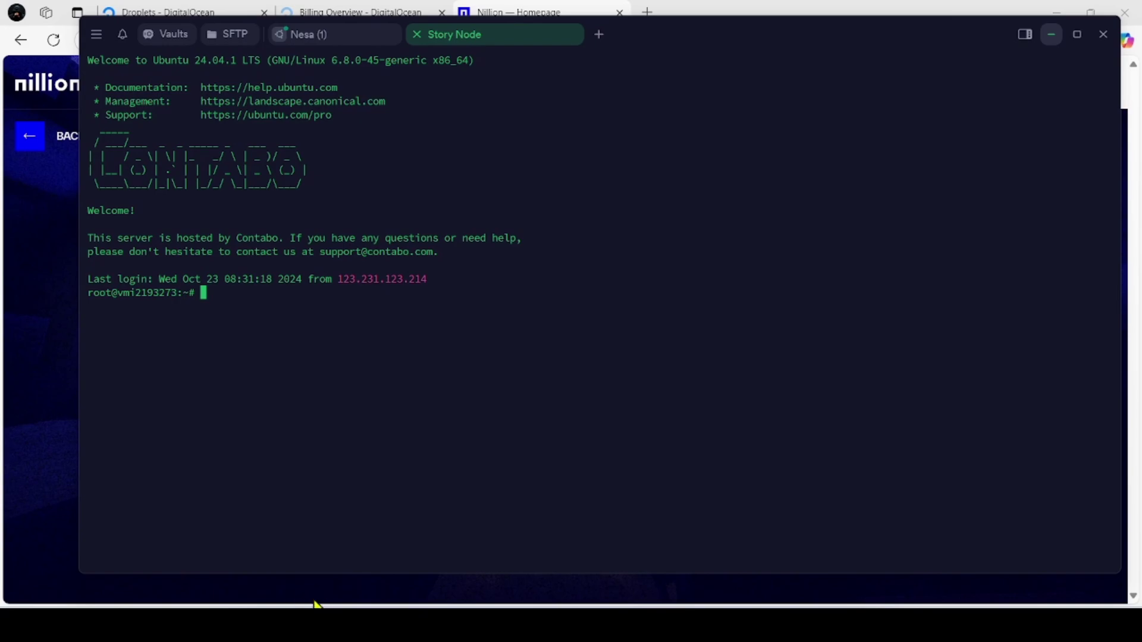
Step: Copy "sudo apt update && sudo apt upgrade -y" from the ChatGPT guide and run it in the Story Node terminal
left_click(317, 604)
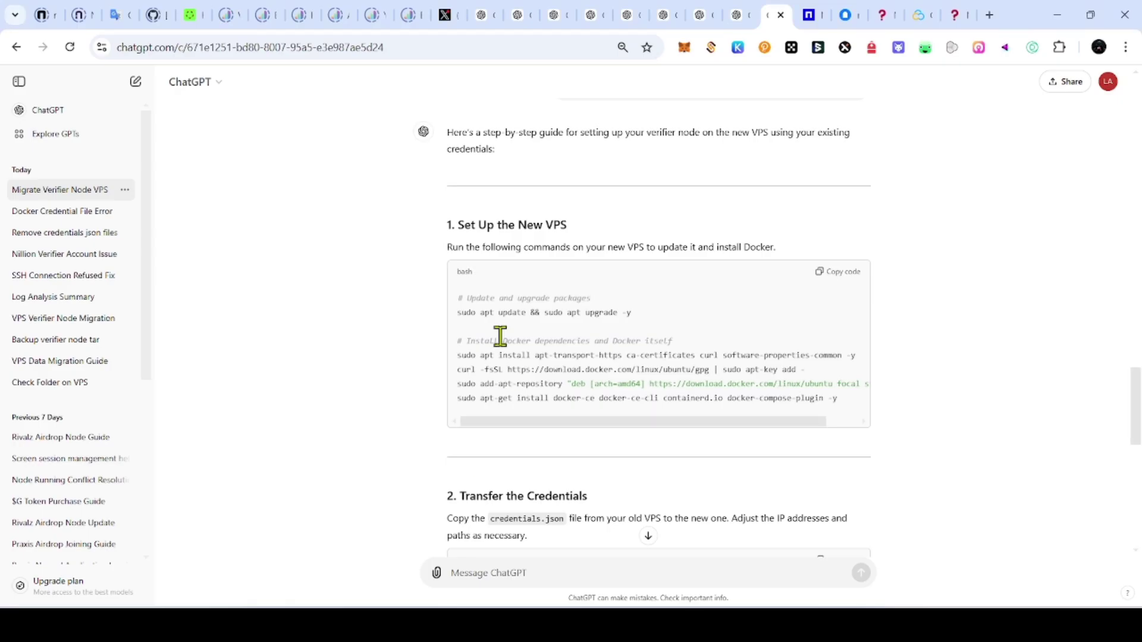
left_click(821, 272)
left_click_drag(633, 314, 458, 324)
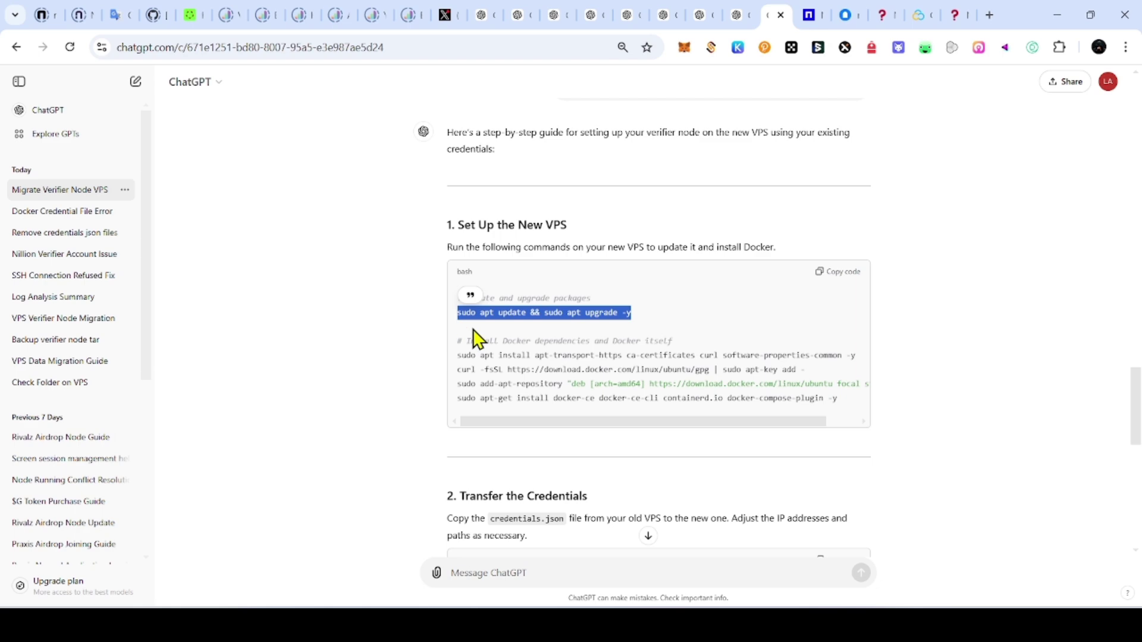
key("ctrl+c")
key("alt+Tab")
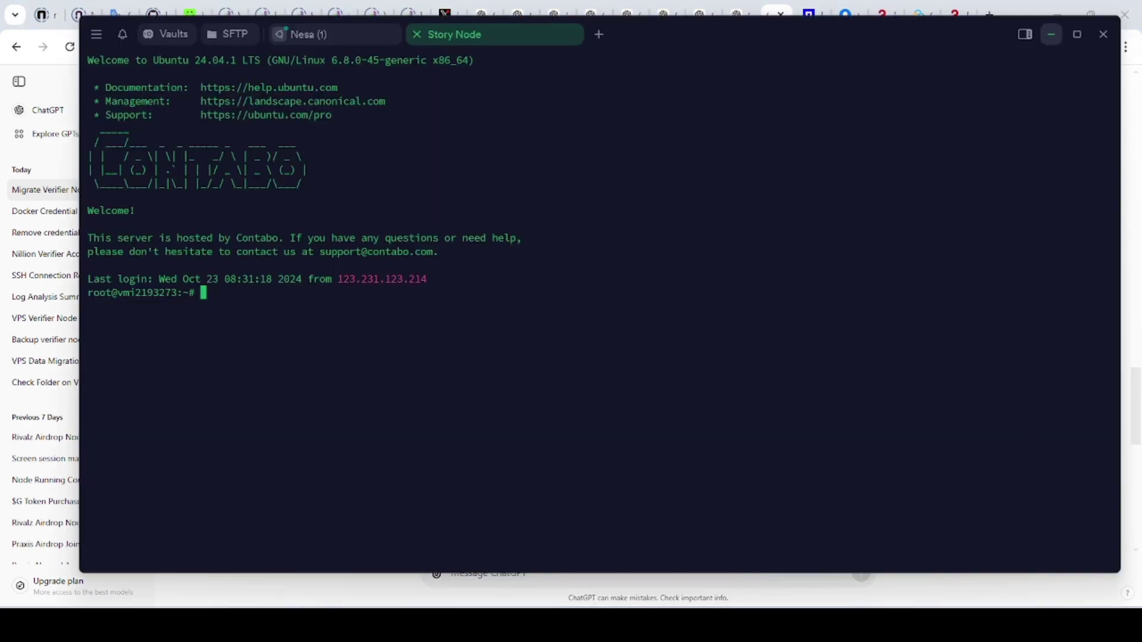
key("ctrl+v")
key("Return")
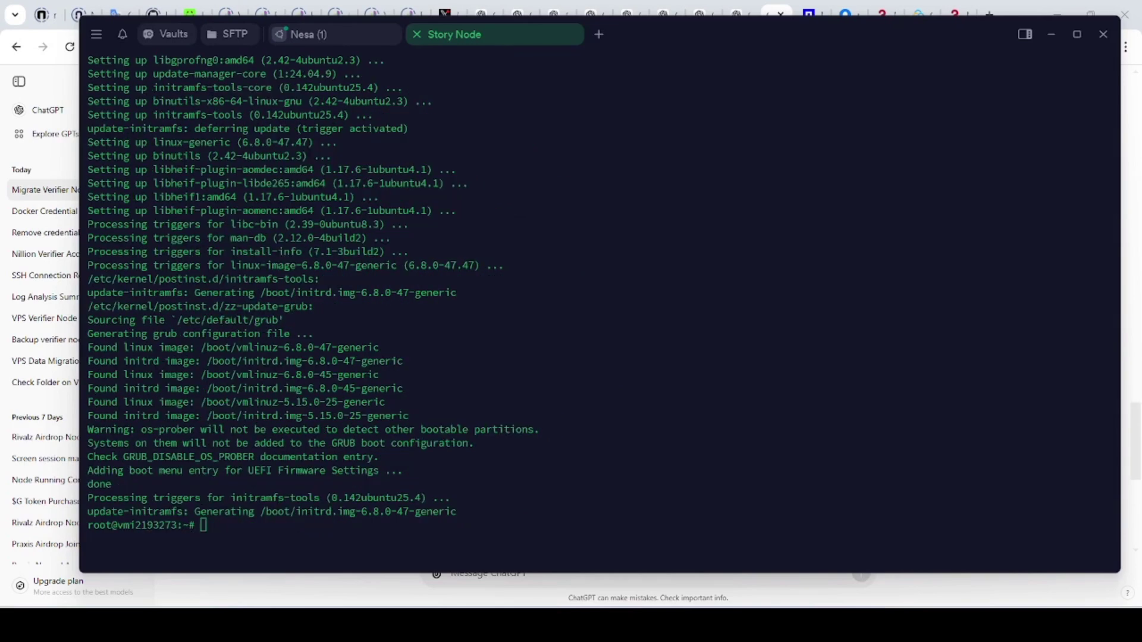
Step: Copy the four Docker dependency and installation commands from the guide and run them on Story Node, accepting the repository addition
left_click(458, 601)
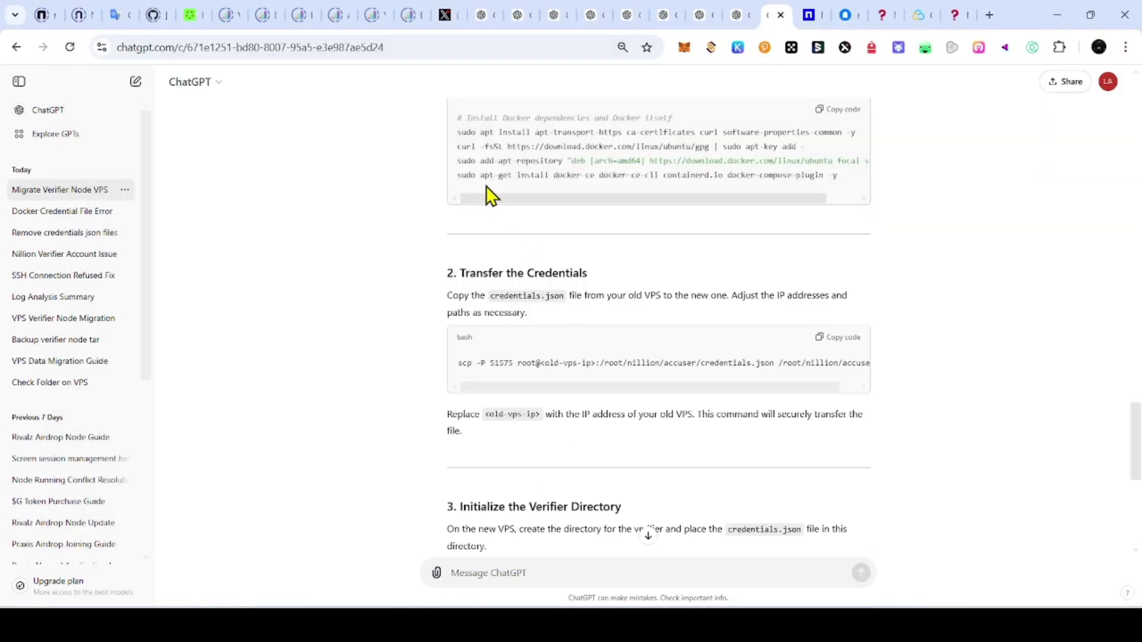
scroll(469, 238, "up", 3)
left_click_drag(457, 278, 576, 330)
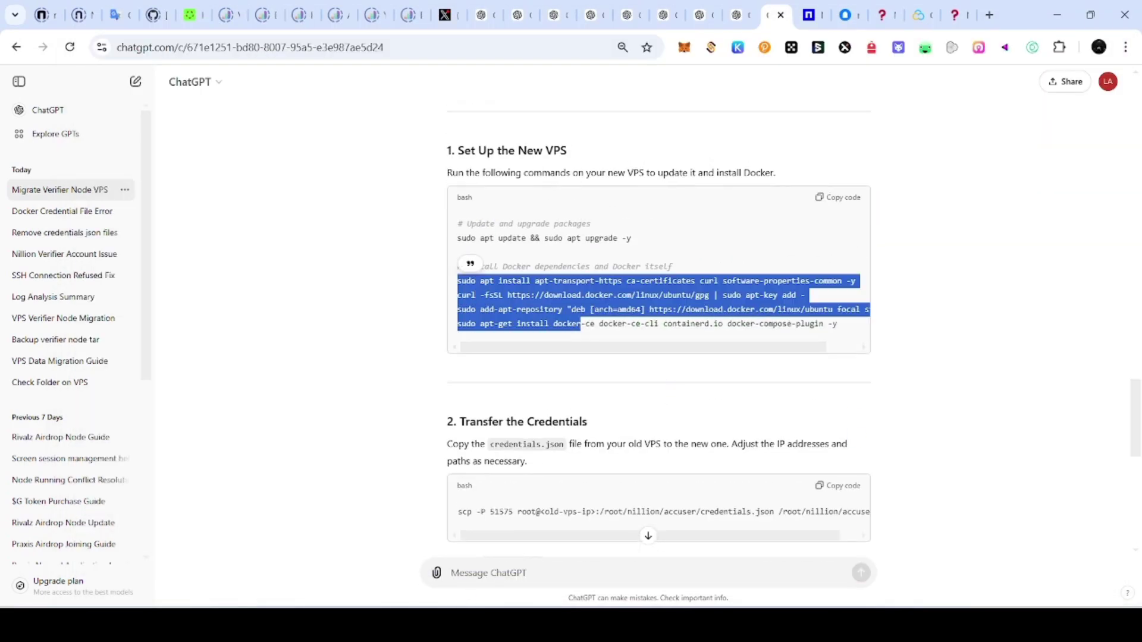
key("alt+Tab")
key("ctrl+v")
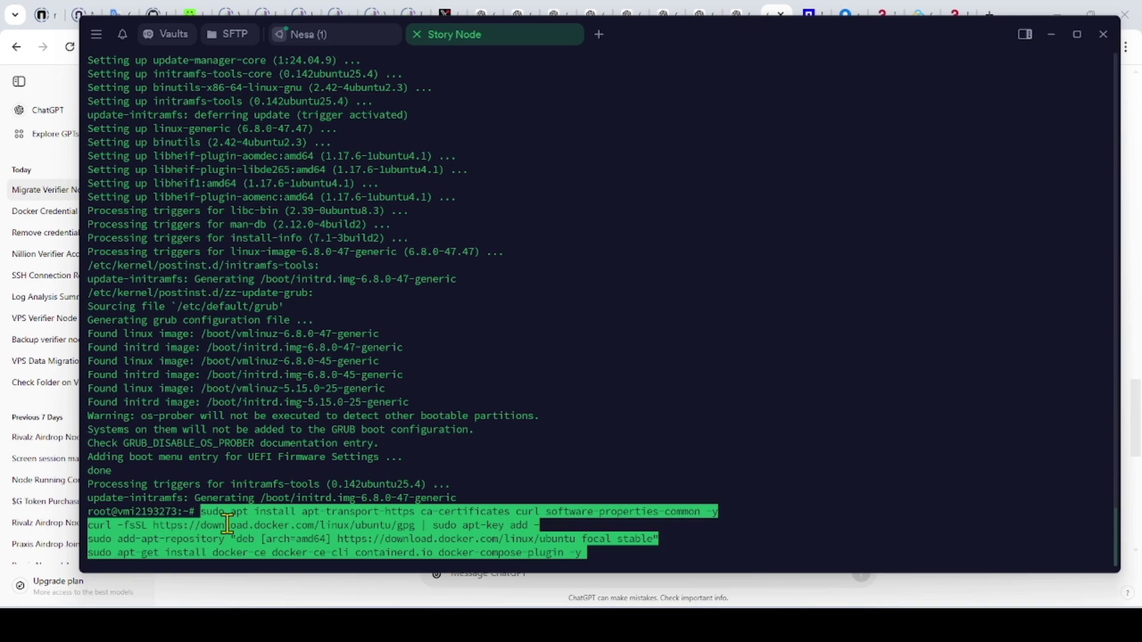
key("Return")
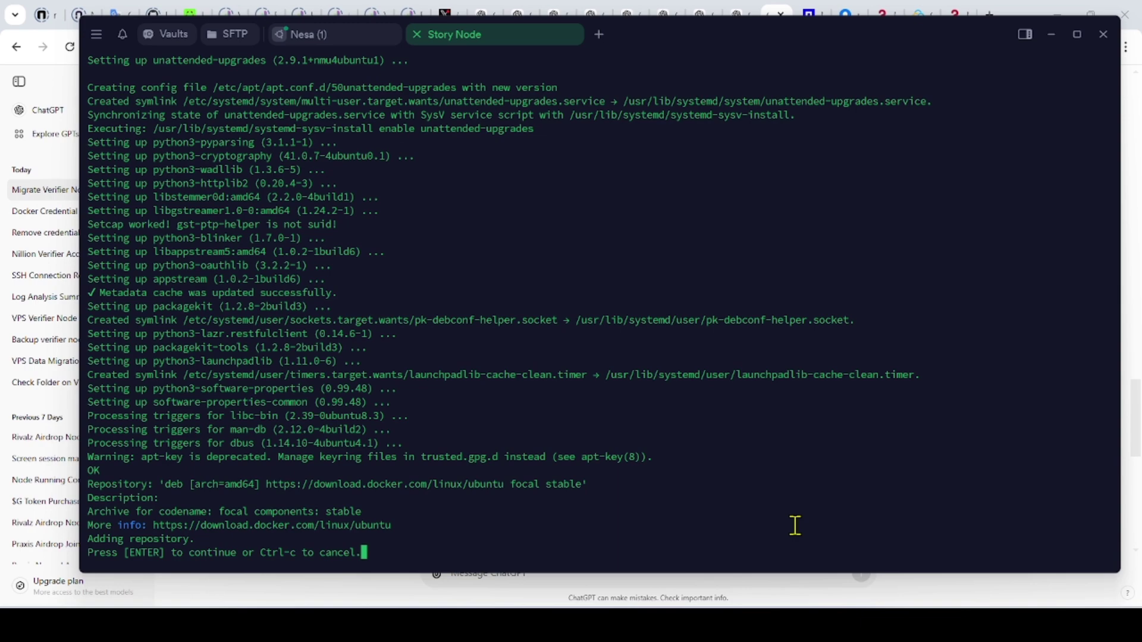
key("Return")
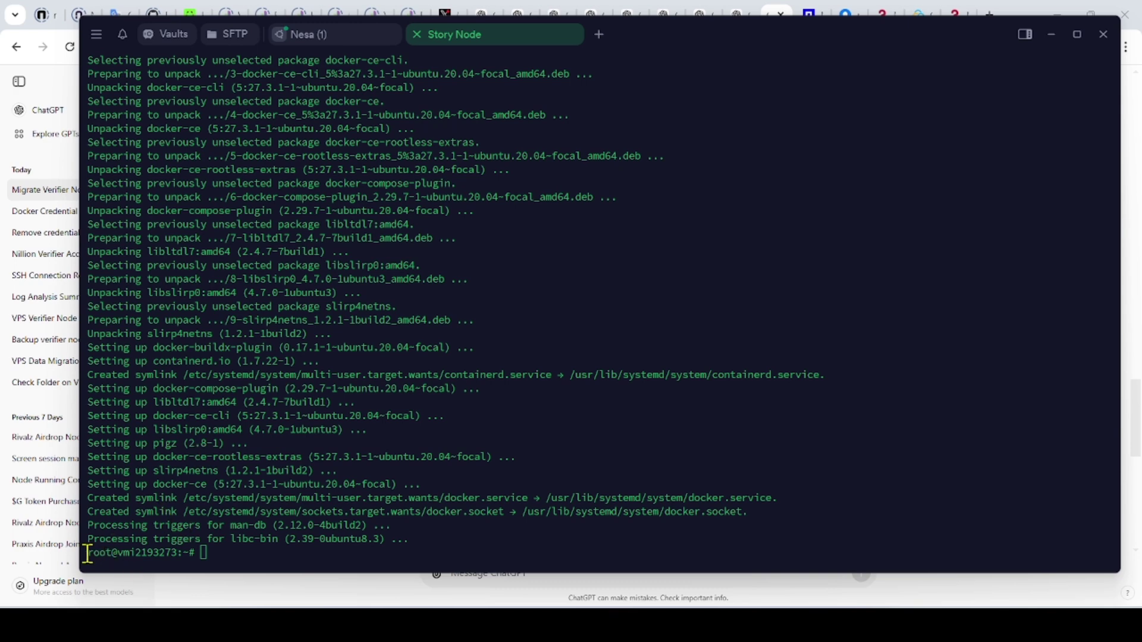
Step: Return to ChatGPT and read the "Transfer the Credentials" section of the guide, covering the credentials.json copy command
left_click(344, 601)
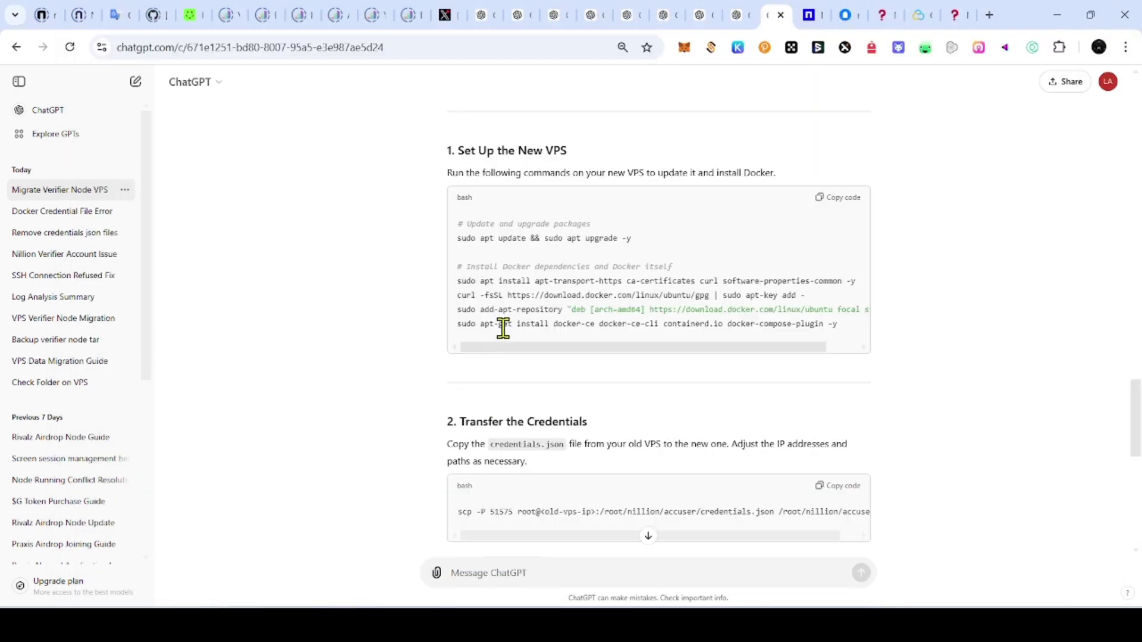
scroll(506, 309, "down", 3)
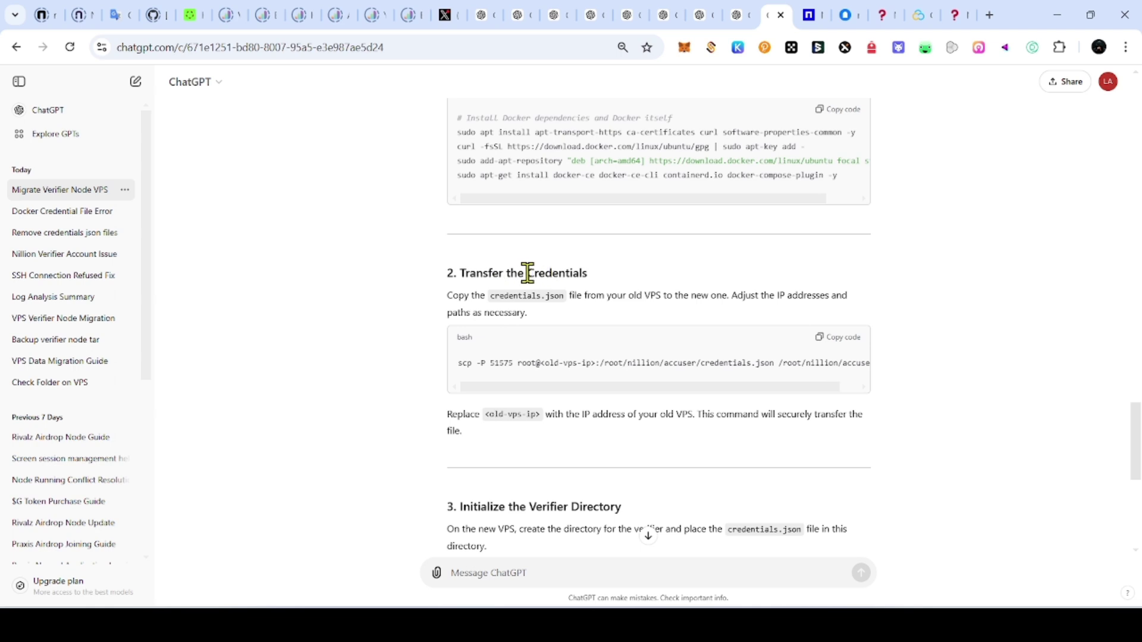
mouse_move(530, 272)
left_mouse_down()
mouse_move(587, 267)
mouse_move(505, 274)
mouse_move(524, 274)
left_mouse_up()
left_click(609, 276)
left_click(611, 288)
mouse_move(635, 295)
left_mouse_down()
mouse_move(684, 289)
mouse_move(628, 297)
left_mouse_up()
left_click(592, 299)
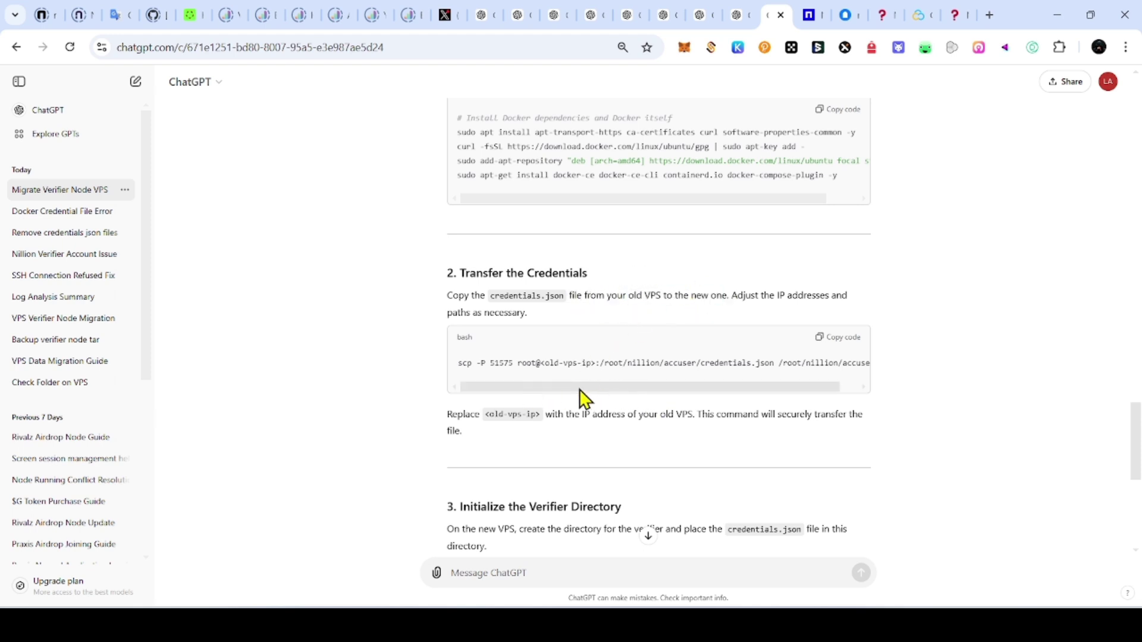
Step: Examine the port number, the <old-vps-ip> placeholder and the file paths in the guide's scp command
left_click_drag(580, 389, 518, 389)
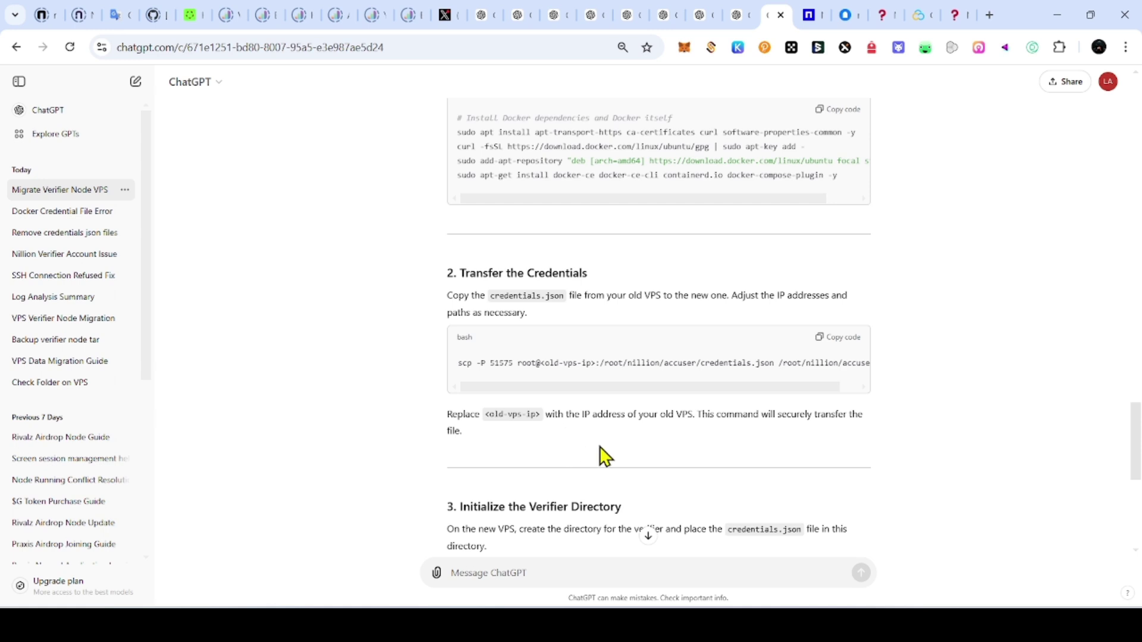
left_click_drag(490, 365, 513, 364)
left_click(541, 350)
left_click_drag(489, 362, 513, 364)
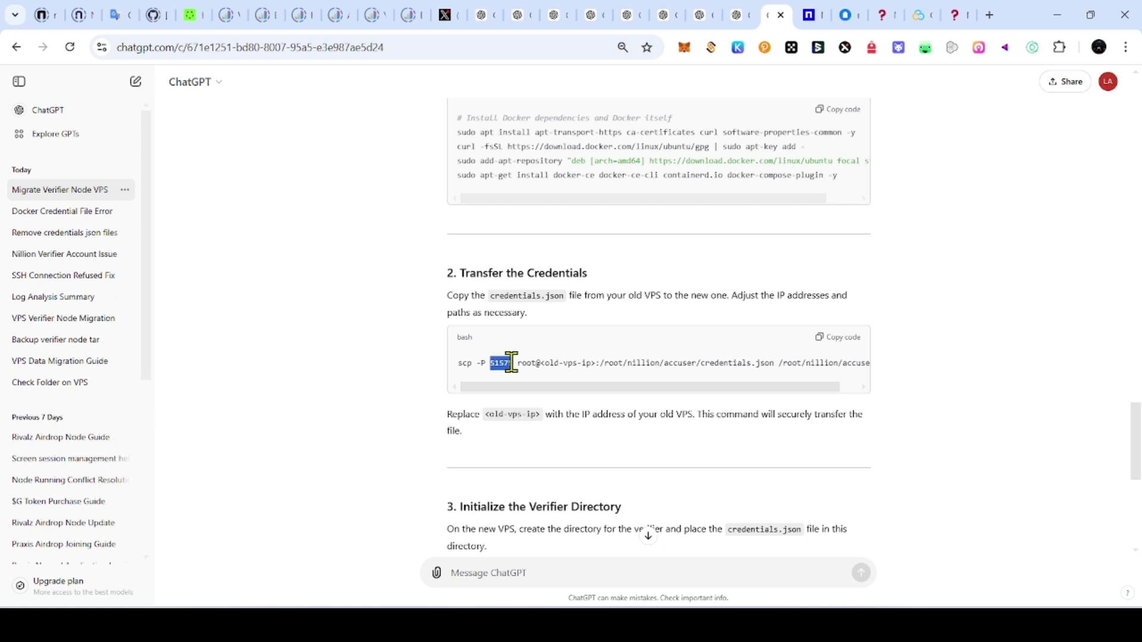
left_click(505, 364)
double_click(504, 364)
left_click(503, 364)
left_click_drag(514, 363, 488, 364)
left_click(506, 359)
left_click_drag(499, 367, 490, 364)
left_click_drag(512, 363, 492, 363)
left_click(471, 305)
double_click(511, 365)
left_click_drag(540, 364, 596, 365)
scroll(725, 383, "right", 2)
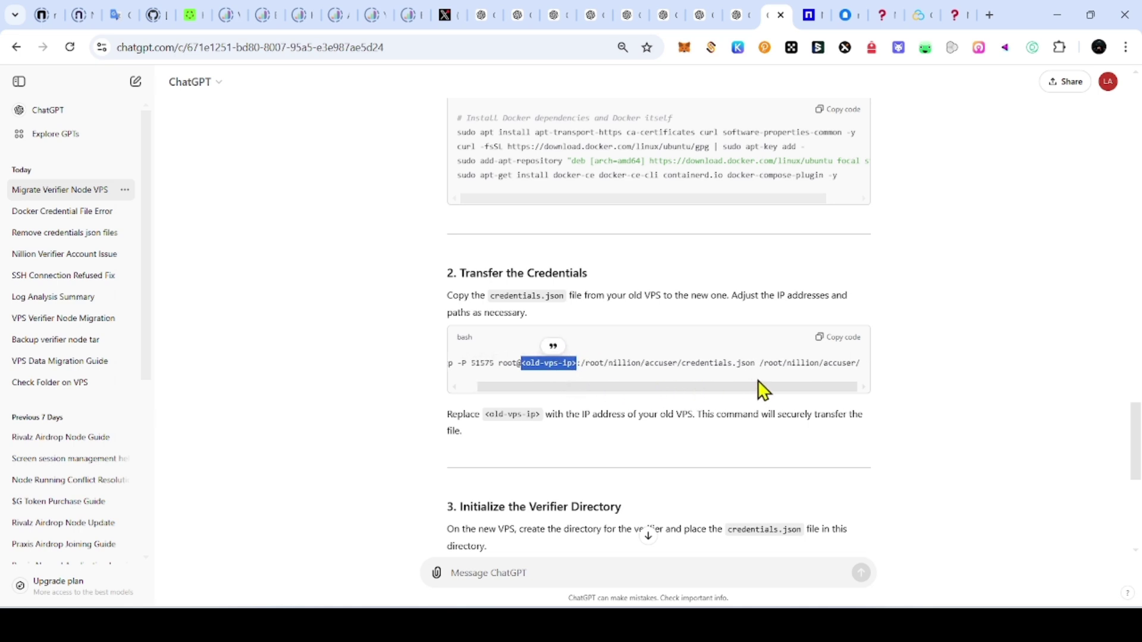
scroll(655, 389, "left", 2)
Step: Copy the guide's scp command for credentials.json and insert it at a fresh prompt in the Story Node terminal without running it
left_click(820, 339)
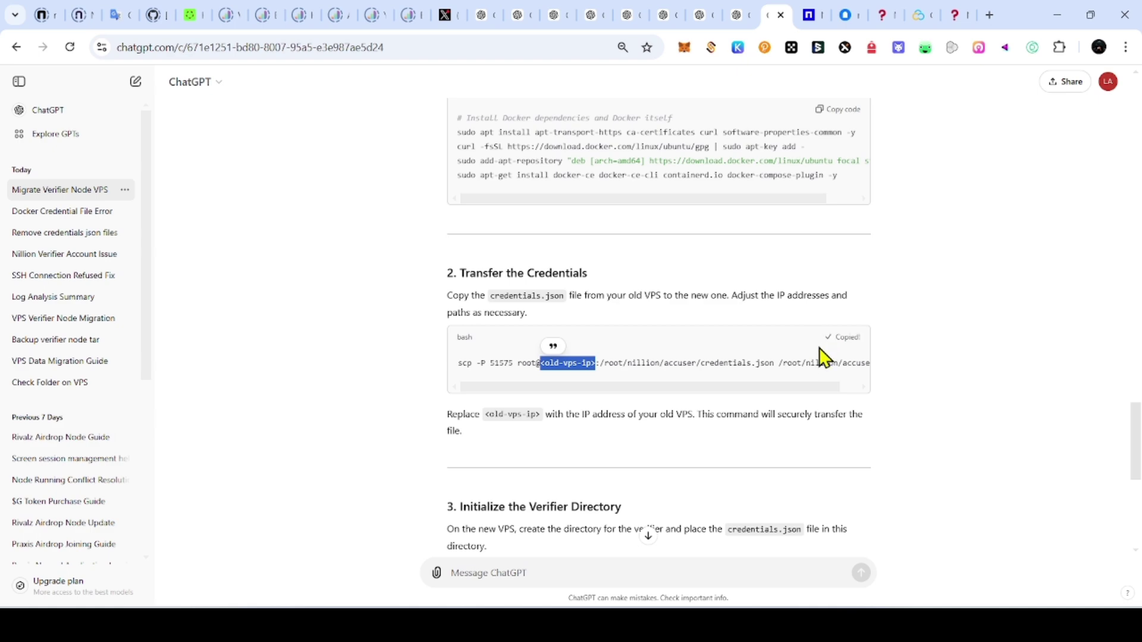
left_click(35, 610)
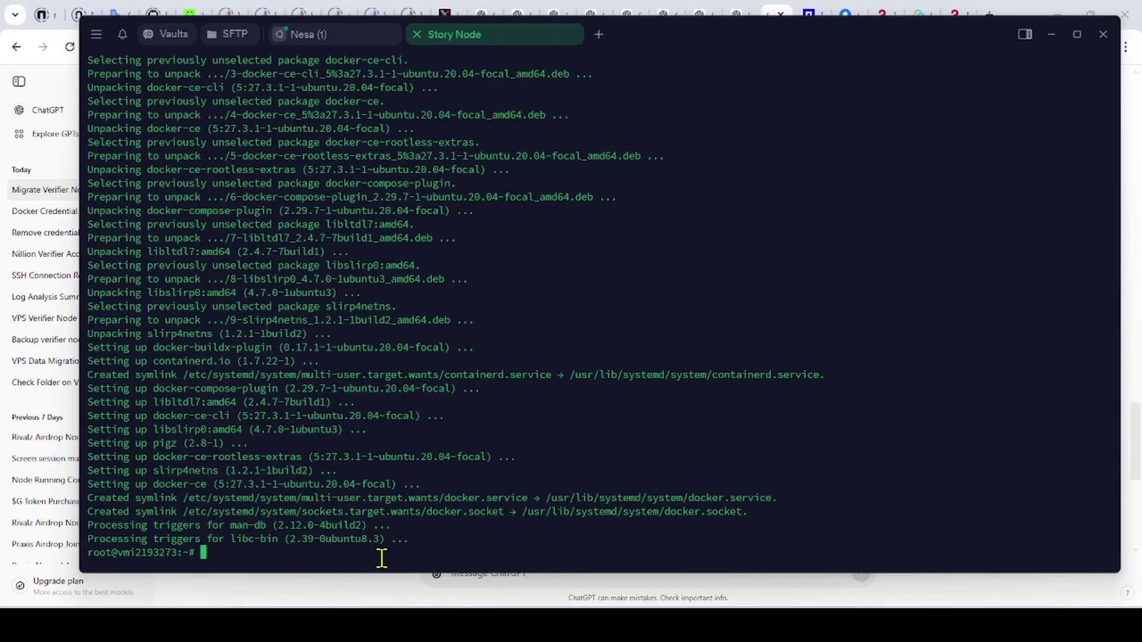
key("Return")
key("Return")
key("Return")
key("Return")
key("Return")
key("Return")
key("Return")
key("Return")
key("Return")
key("Return")
key("Return")
key("Return")
key("Return")
key("Return")
key("Return")
key("Return")
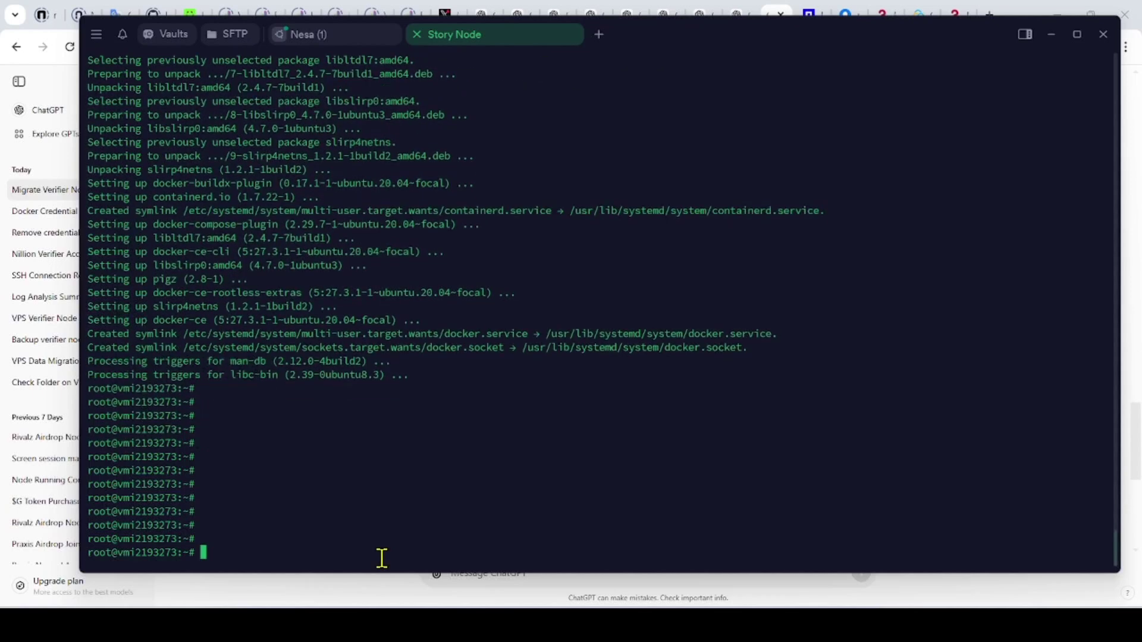
key("Return")
key("Return")
key("Return")
type("scp -P 51575 root@<old-vps-ip>:/root/nillion/accuser/credentials.json /root/nillion/accuser/")
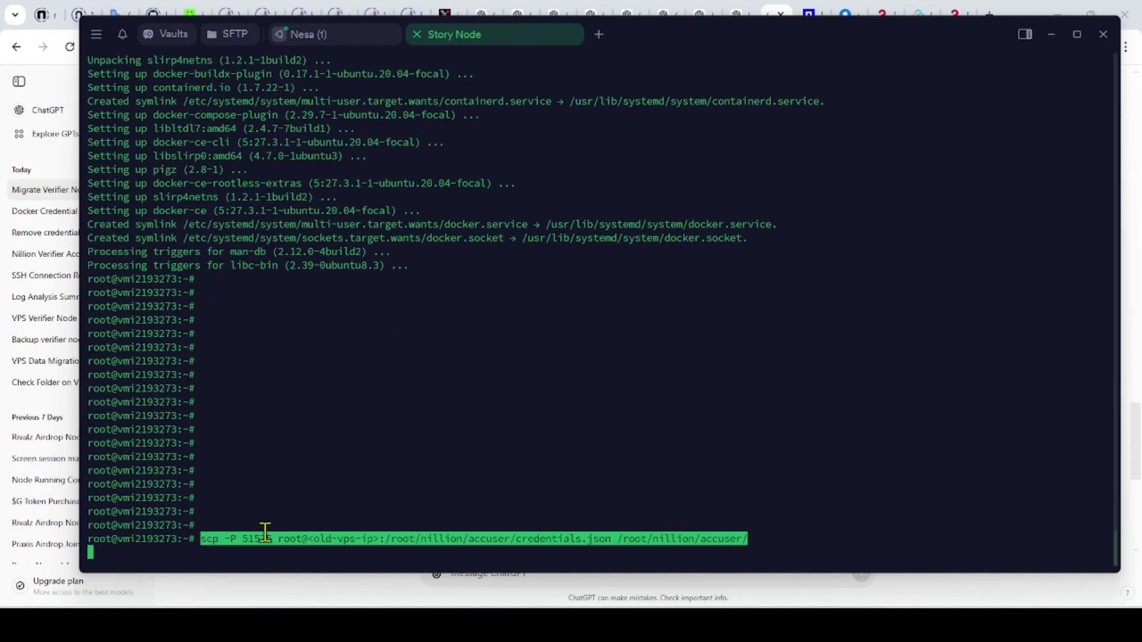
Step: Copy the address 146.190.100.8 from the Nillion 02 host details and put it in place of <old-vps-ip> in the Story Node scp command
key("End")
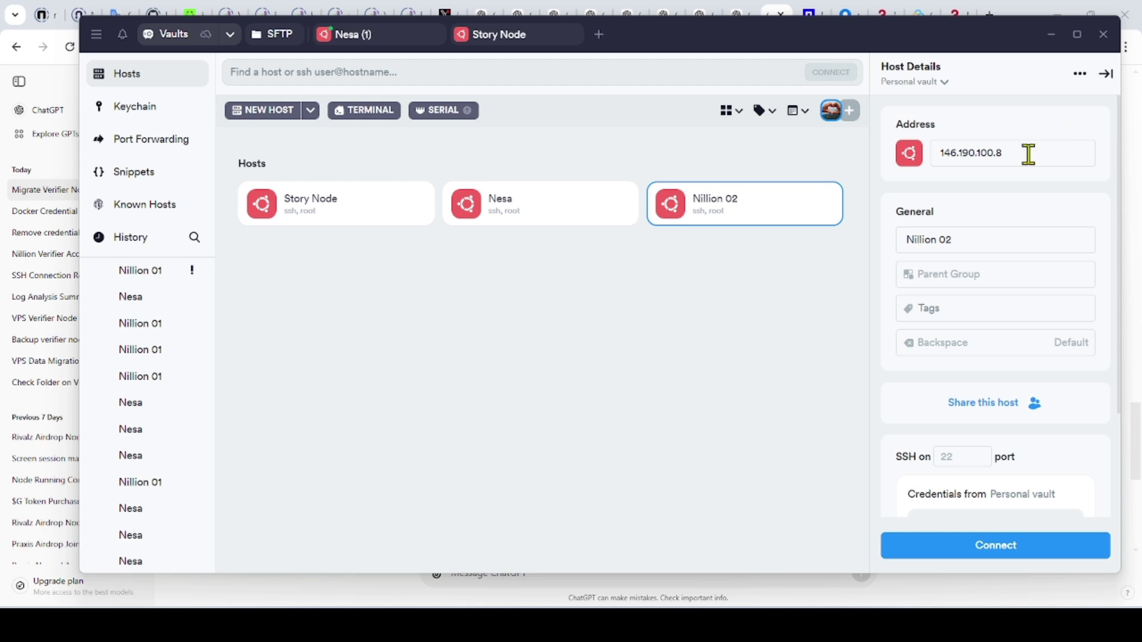
left_click_drag(1027, 153, 932, 156)
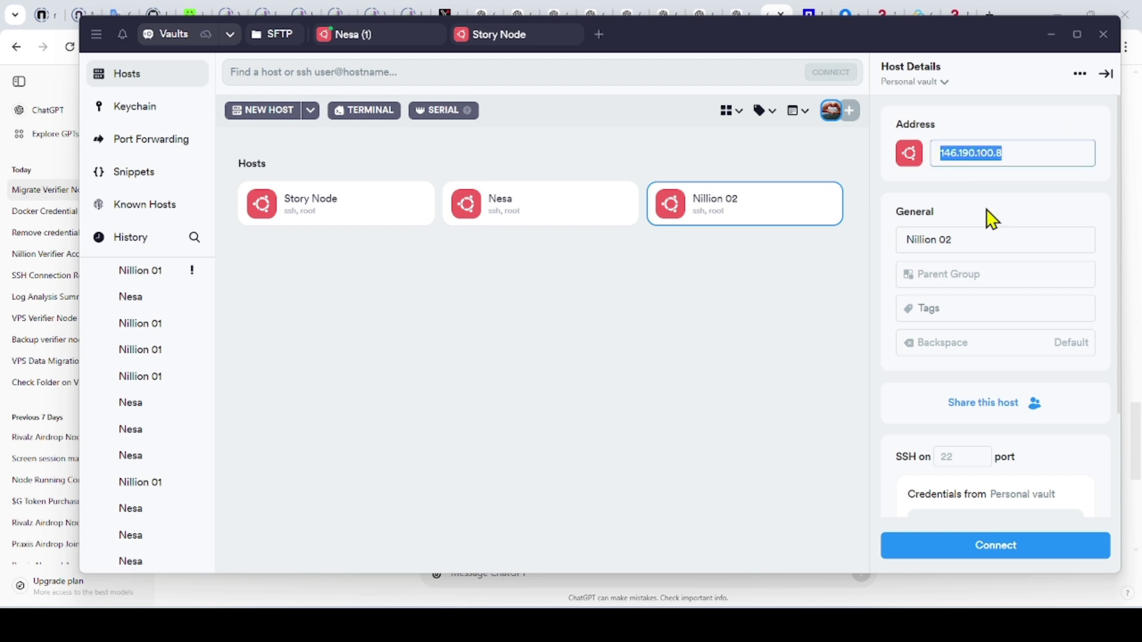
left_click(526, 37)
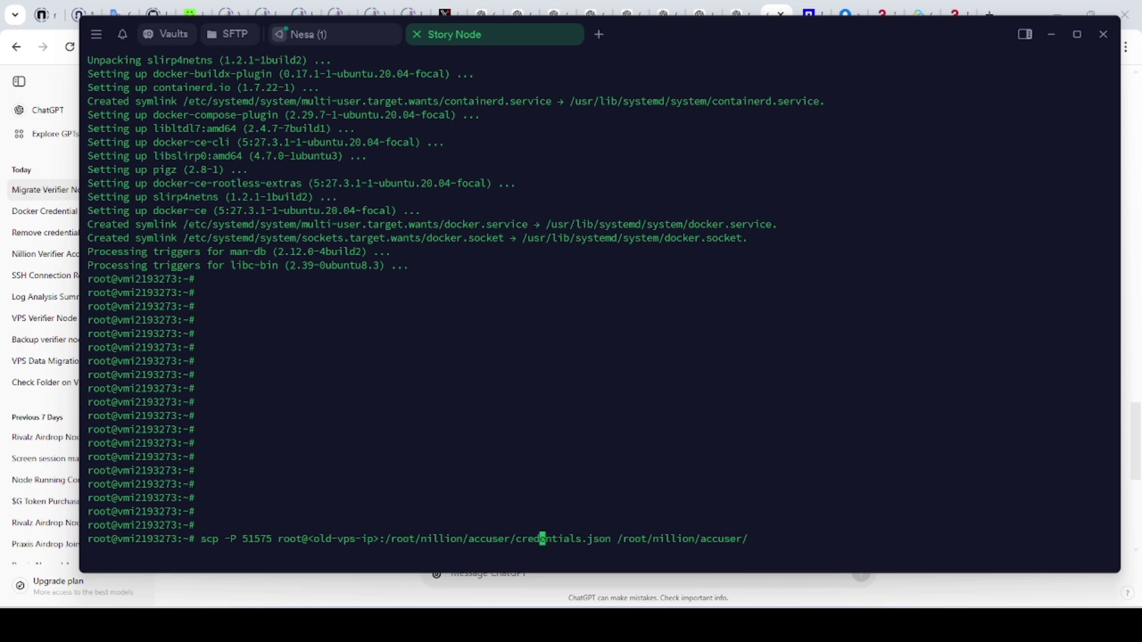
Step: Return to ChatGPT and check the source file and destination folder in the guide's scp command
key("alt+Tab")
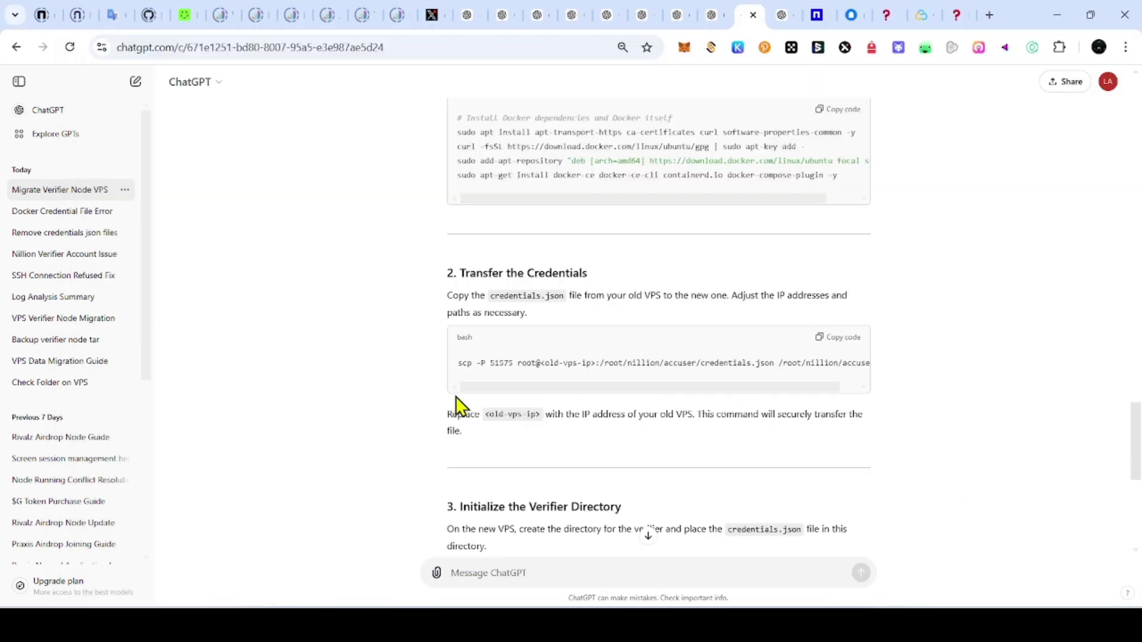
left_click_drag(459, 386, 576, 391)
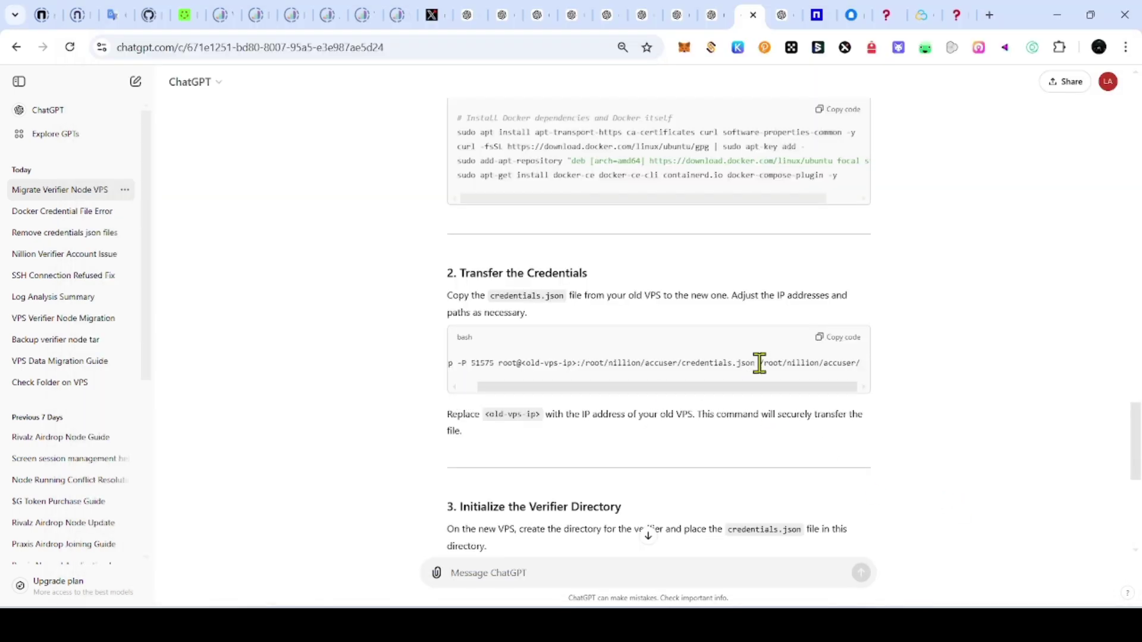
left_click_drag(757, 364, 852, 363)
left_click_drag(682, 363, 841, 363)
left_click_drag(707, 387, 720, 363)
left_click(749, 479)
Step: Switch to the Telegram channel and copy "sudo find / -name credentials.json" from the Nillion update post
mouse_move(673, 625)
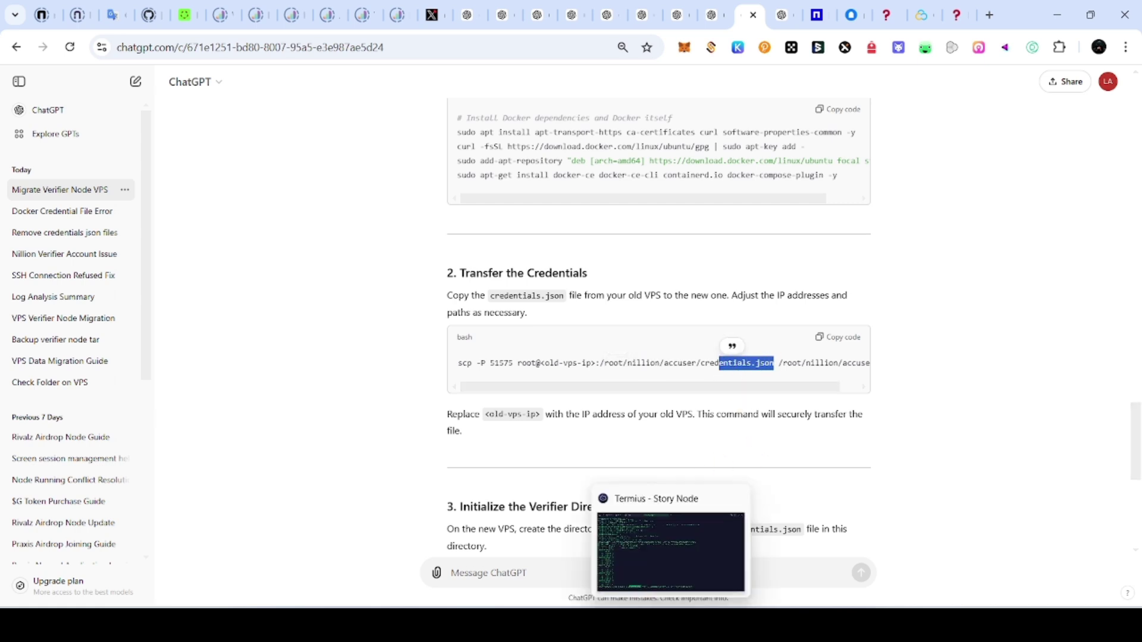
mouse_move(779, 625)
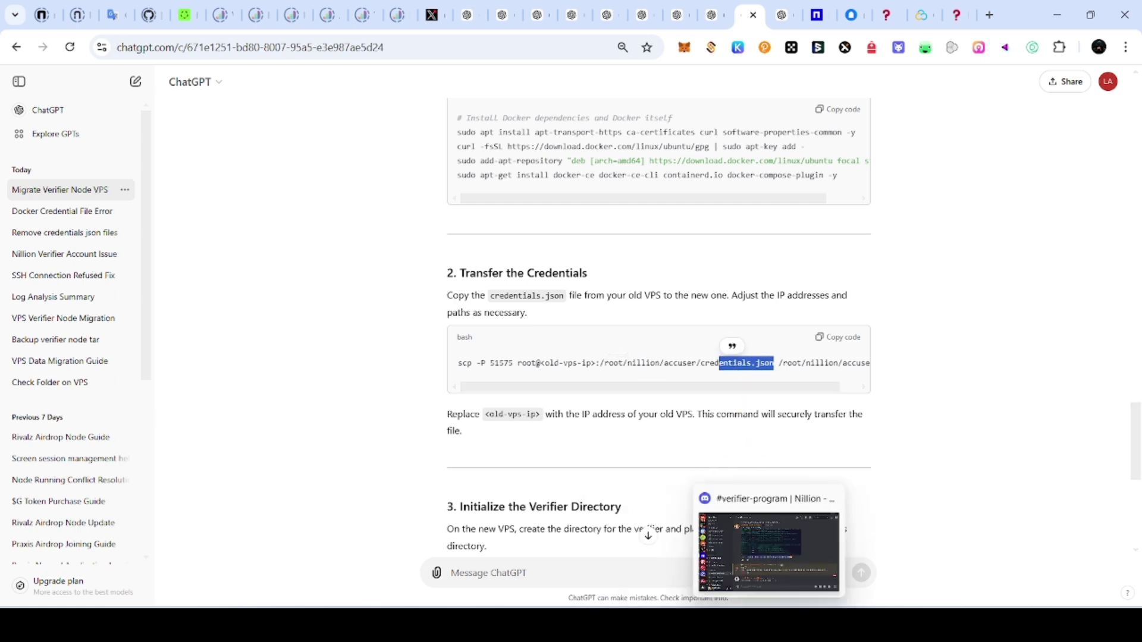
left_click(708, 556)
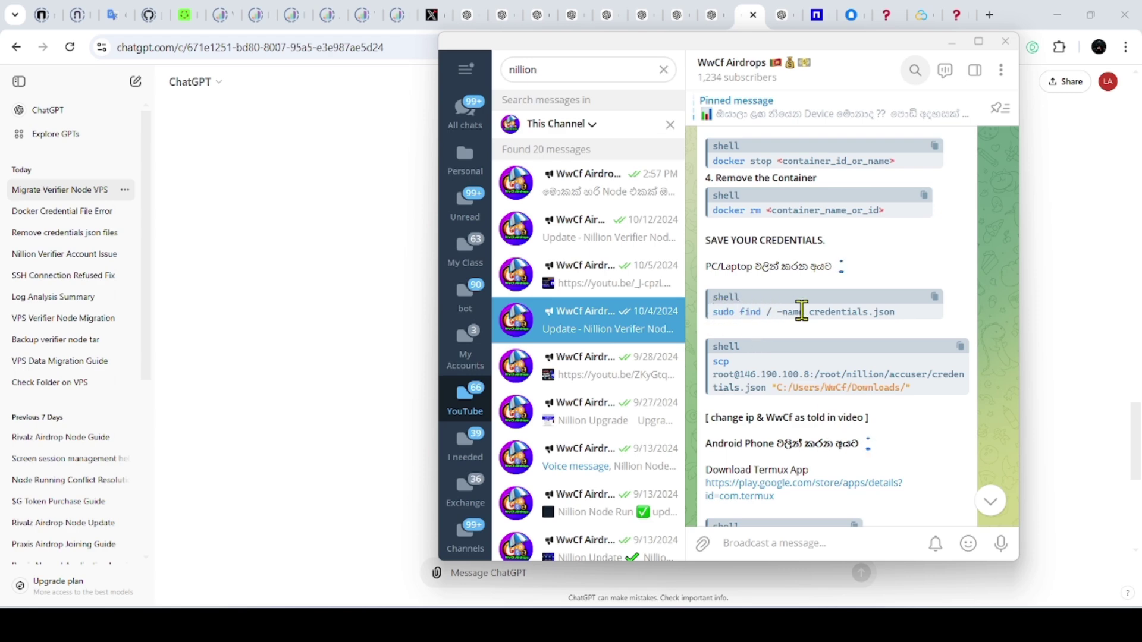
left_click_drag(714, 314, 899, 315)
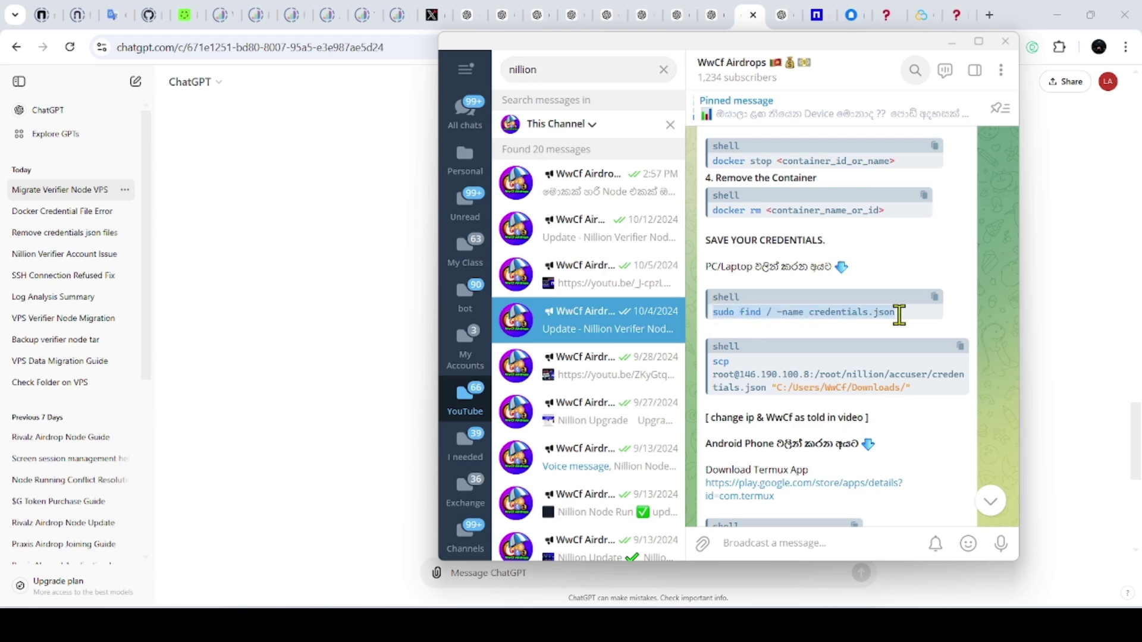
left_click(930, 312)
left_click(331, 328)
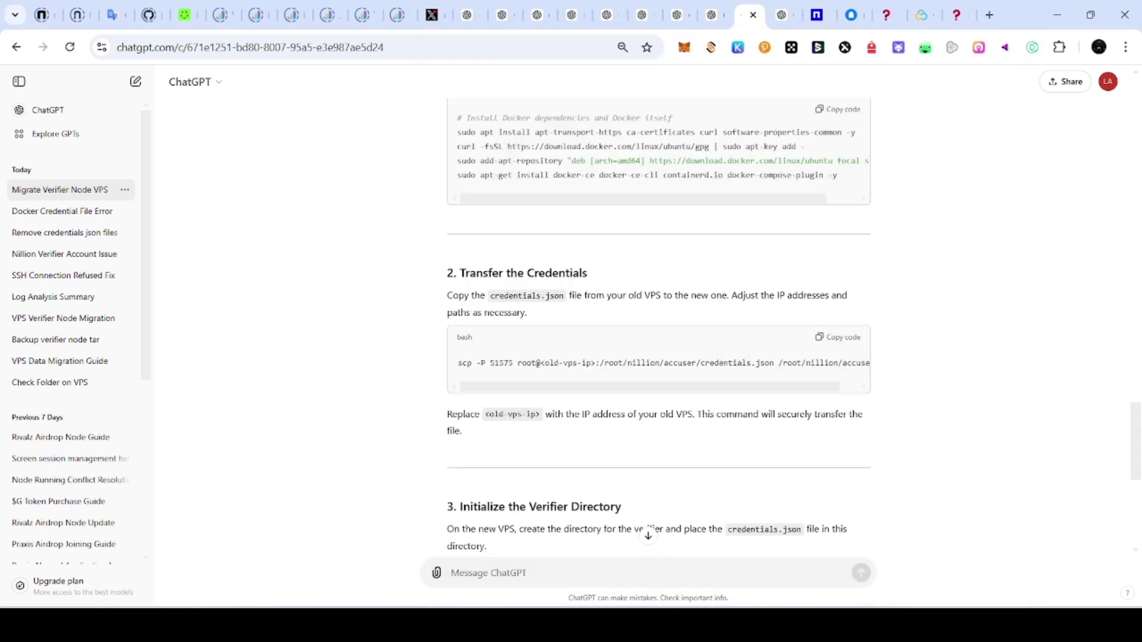
Step: Connect to the Nillion 02 host in Termius and run "sudo find / -name credentials.json" to locate the credential files
key("alt+Tab")
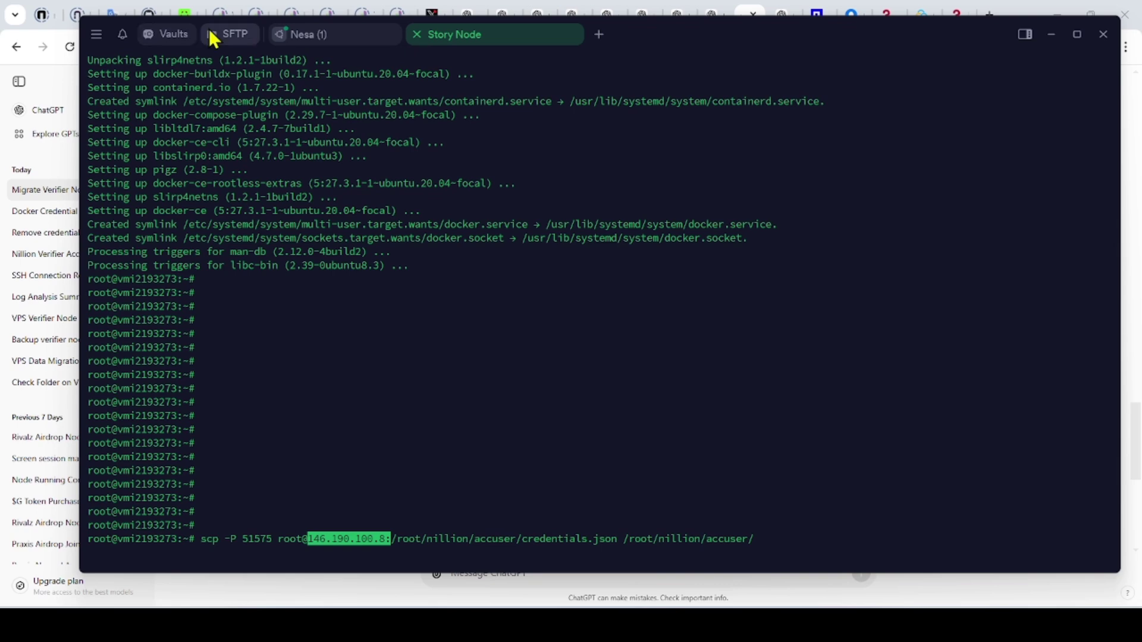
left_click(164, 33)
left_click(1012, 545)
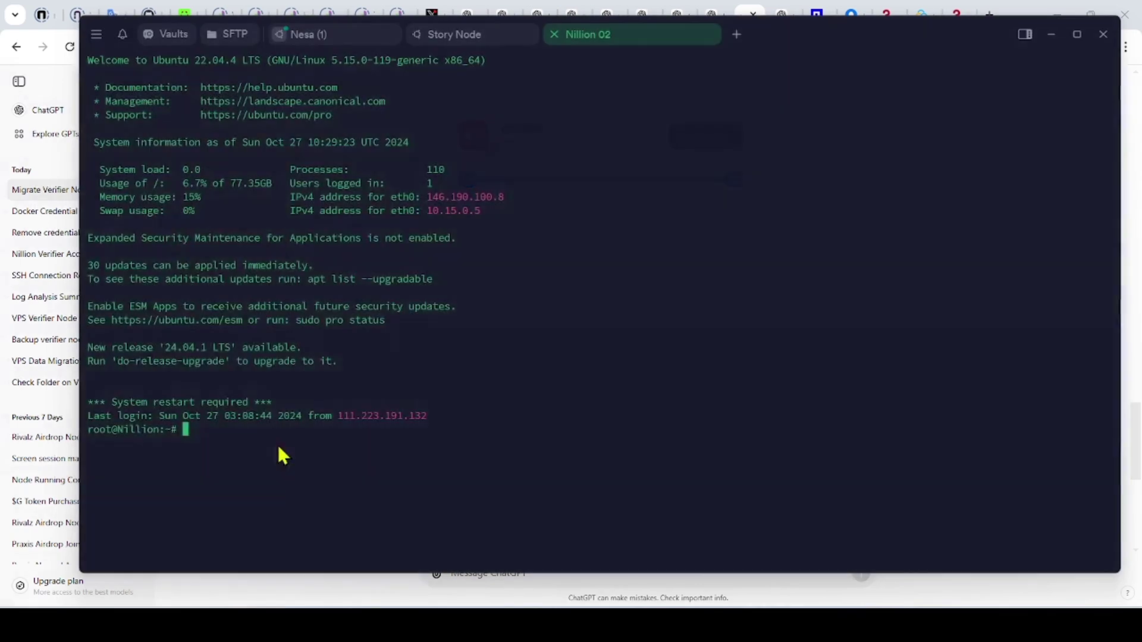
key("ctrl+v")
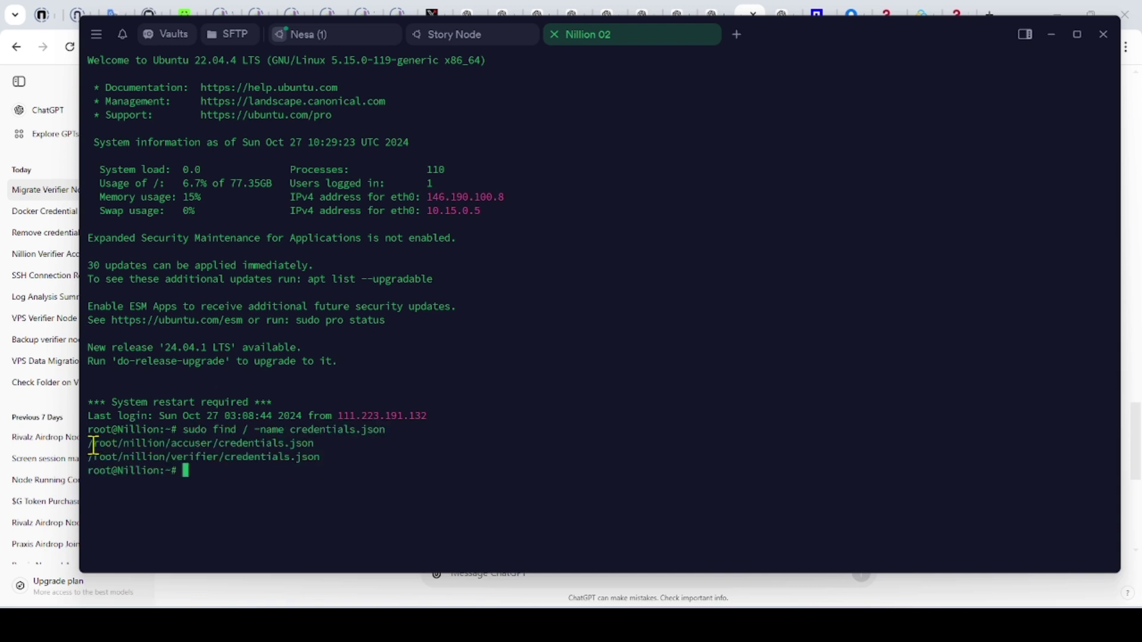
left_click_drag(88, 443, 324, 459)
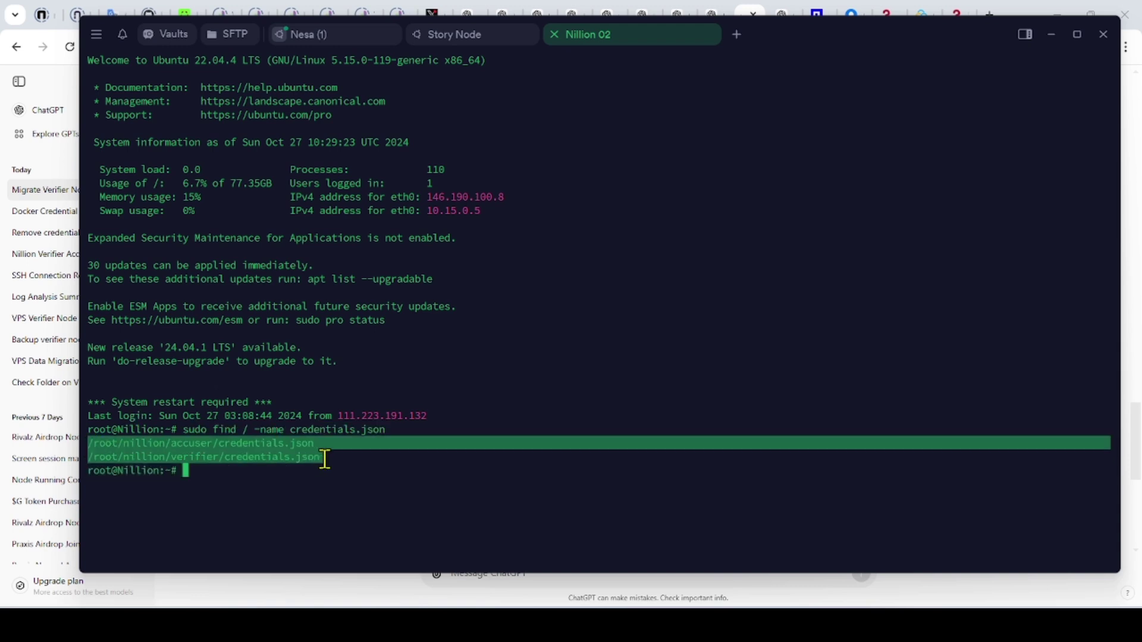
left_click(234, 475)
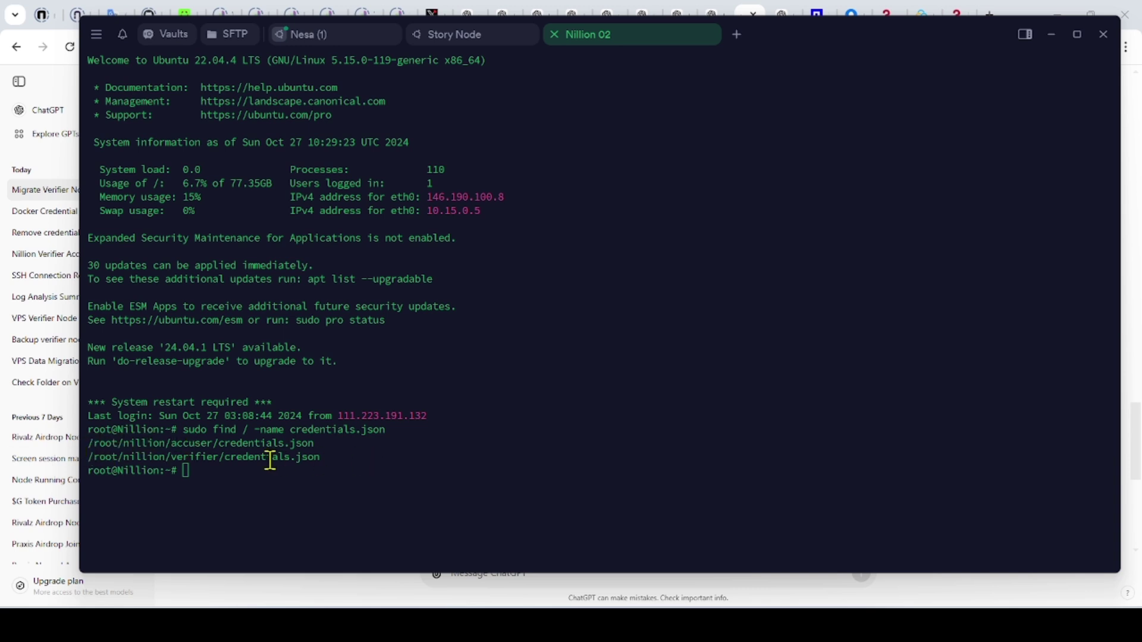
Step: Duplicate the Nillion 02 session, and reopen the Verifier page on the Nillion site in Edge to check the verifier ID
key("ctrl+shift+d")
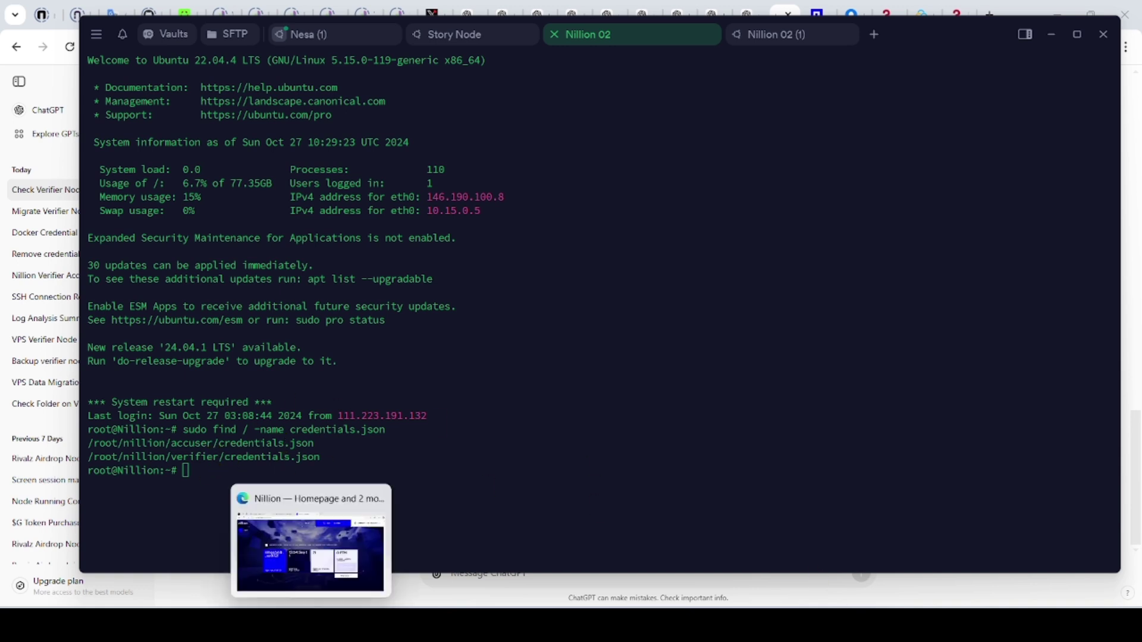
left_click(311, 625)
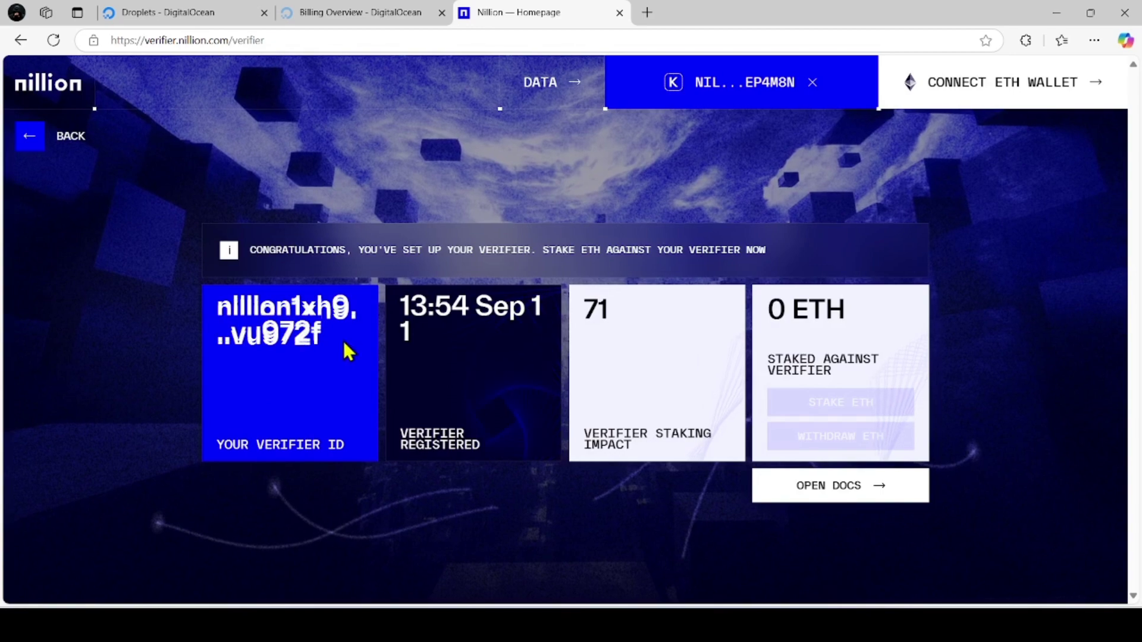
left_click(28, 138)
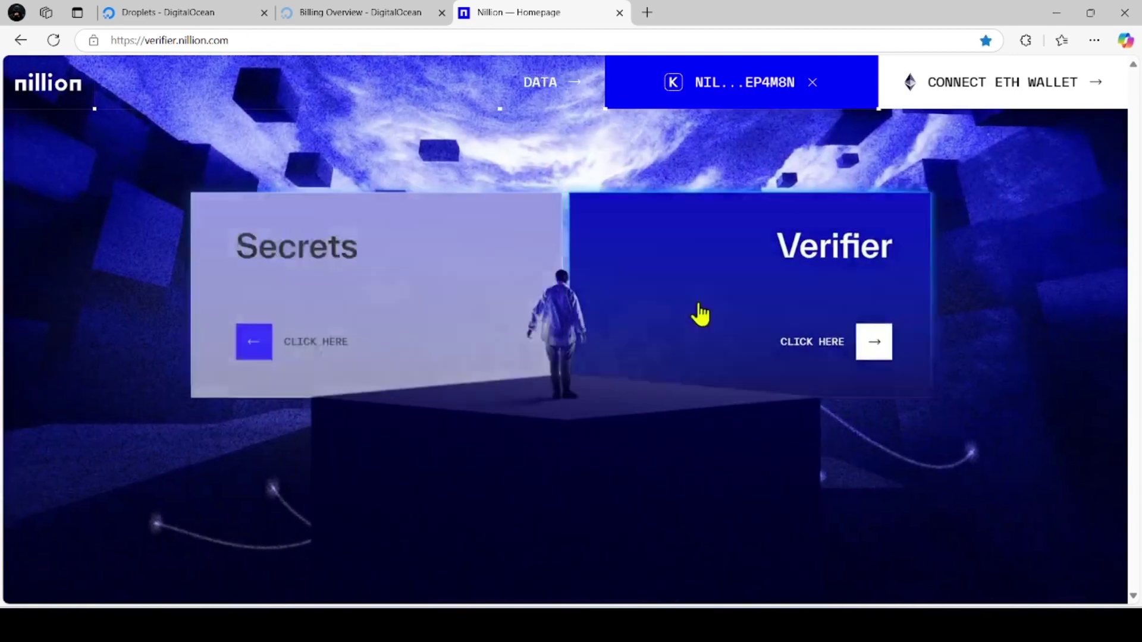
left_click(872, 351)
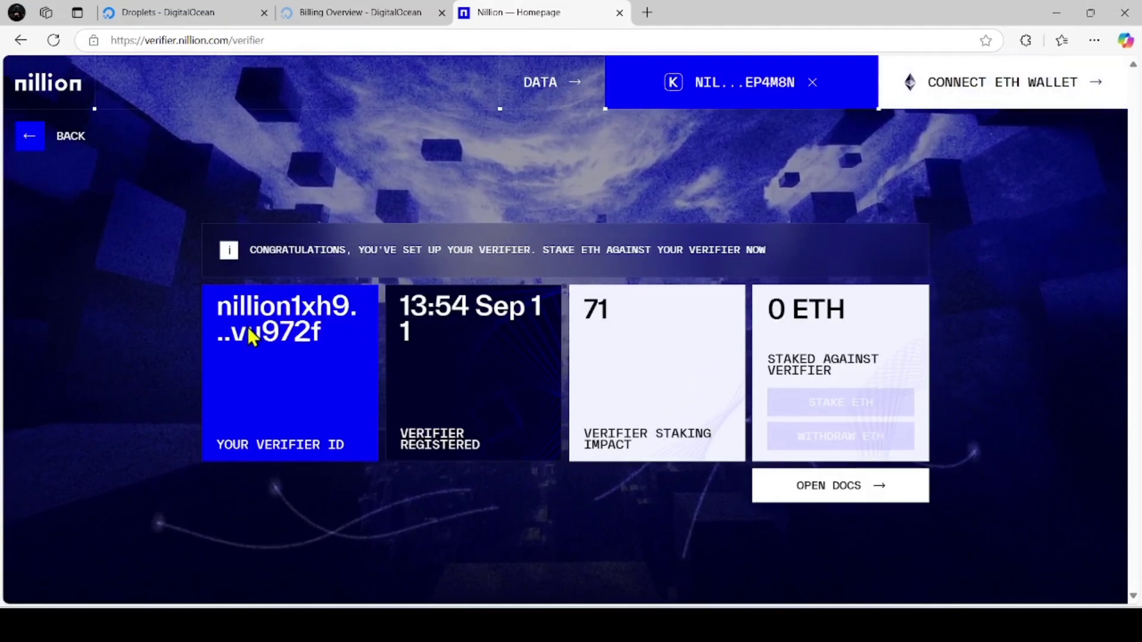
left_click(1058, 12)
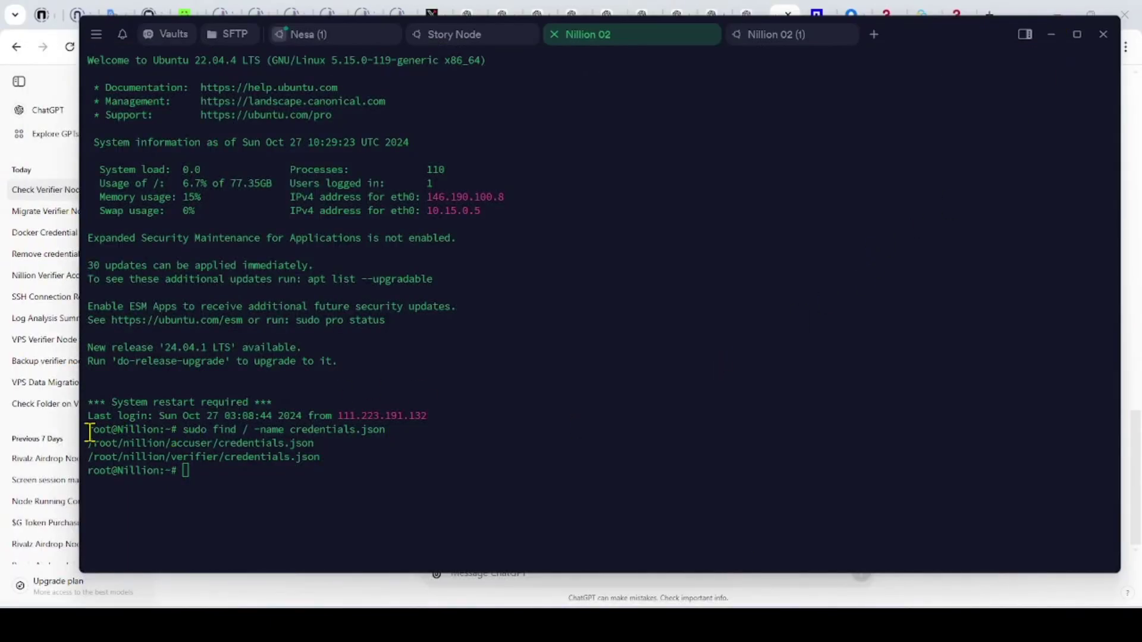
Step: Review the find output in the Nillion 02 terminal and read ChatGPT's answer on how to display the credential files' details
left_click_drag(90, 432, 206, 468)
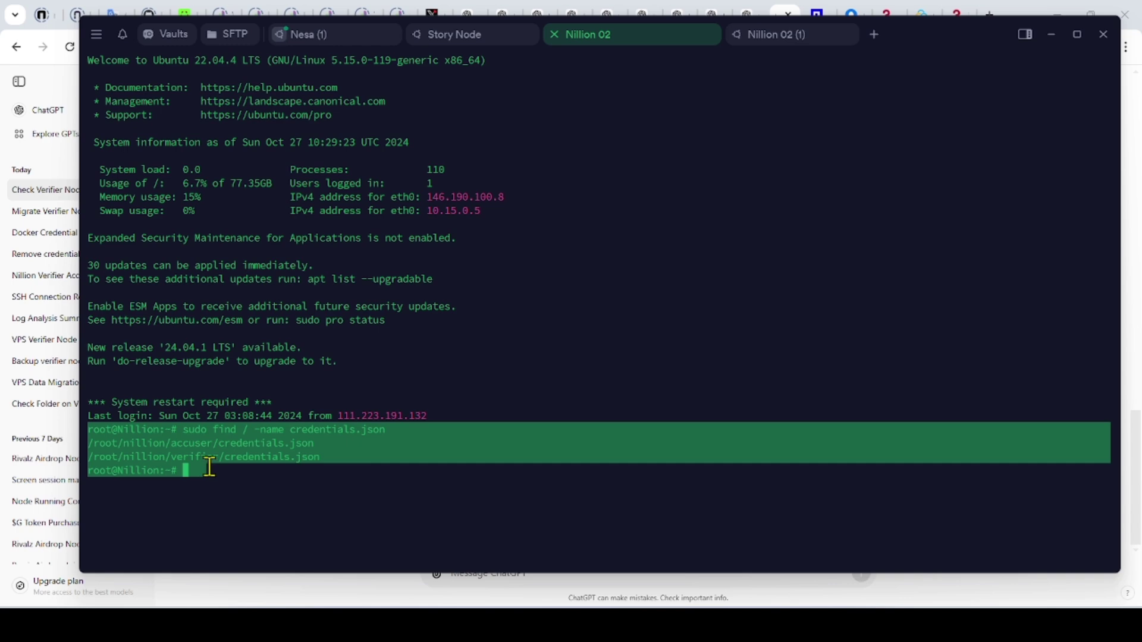
left_click(185, 454)
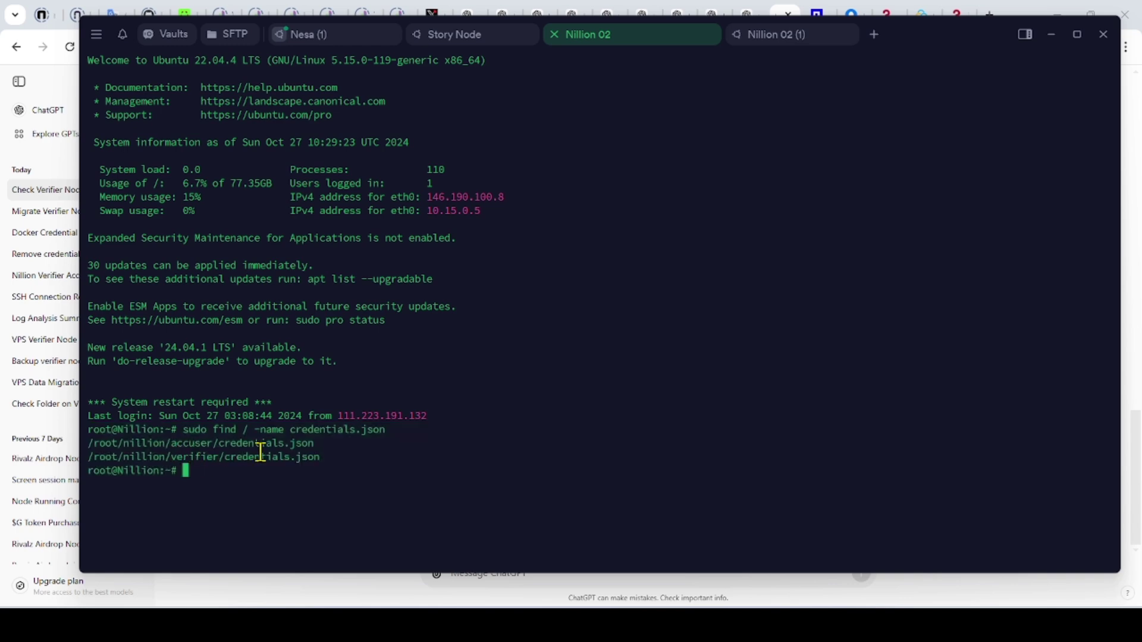
left_click(1050, 35)
scroll(852, 321, "up", 4)
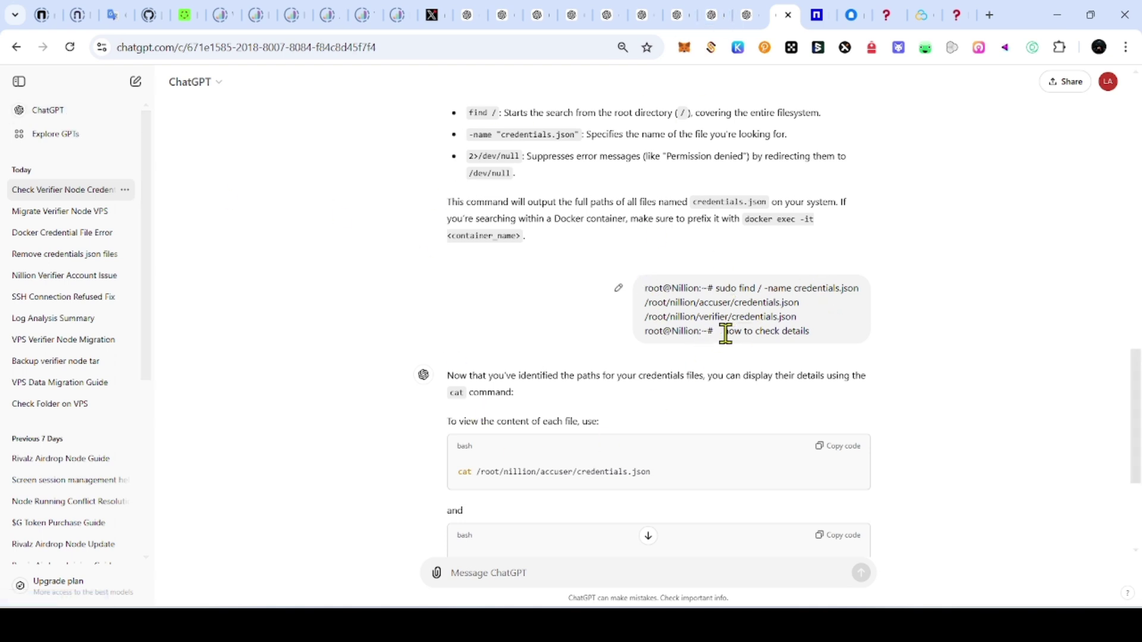
left_click_drag(721, 331, 826, 341)
left_click(823, 340)
scroll(551, 384, "down", 4)
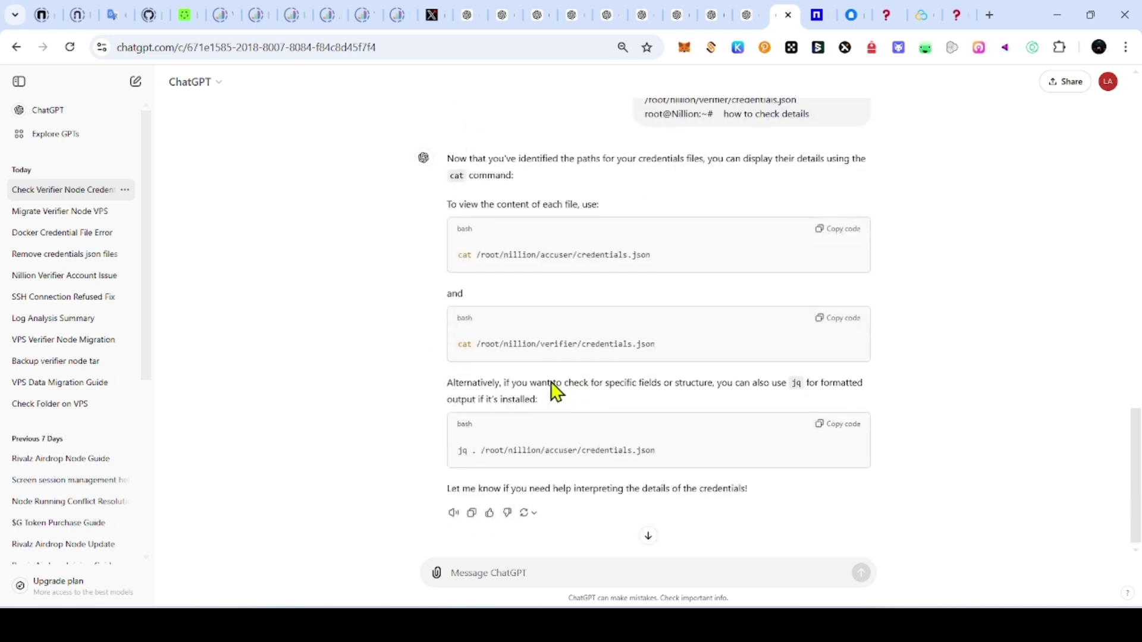
scroll(517, 255, "up", 3)
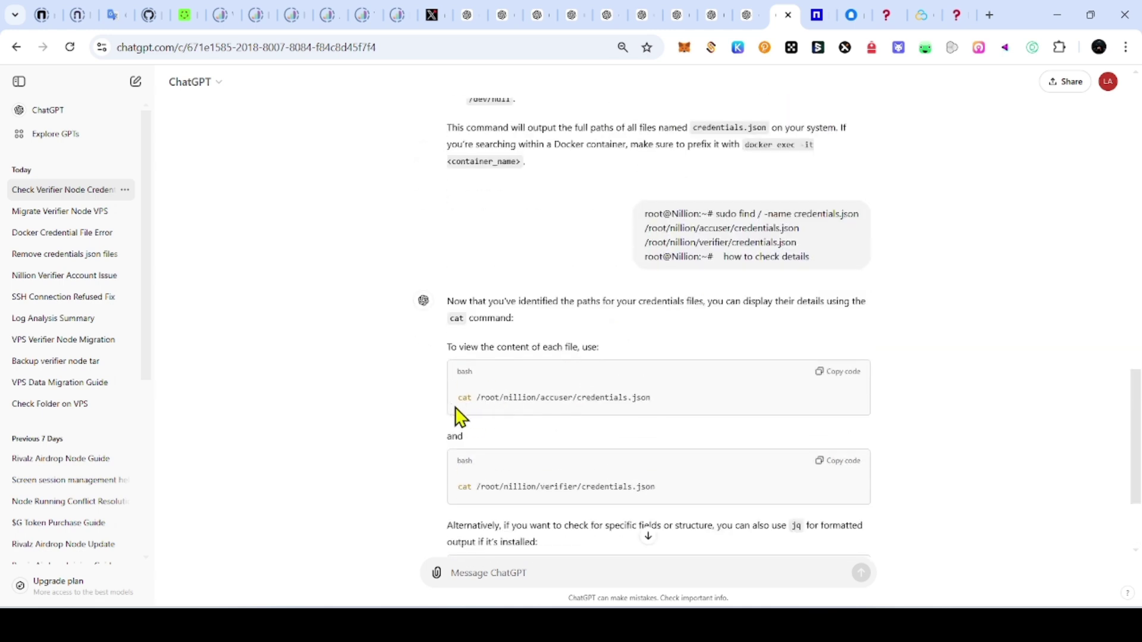
scroll(601, 437, "down", 1)
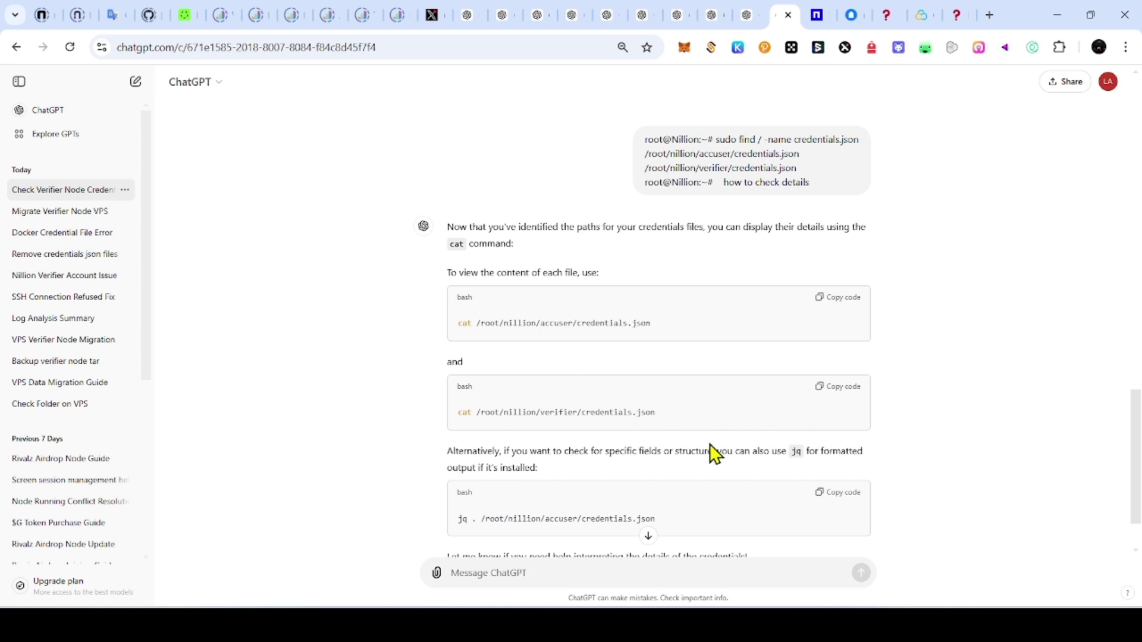
Step: Copy ChatGPT's command for the verifier file and run "cat /root/nillion/verifier/credentials.json" in the Nillion 02 terminal
left_click(819, 388)
key("alt+Tab")
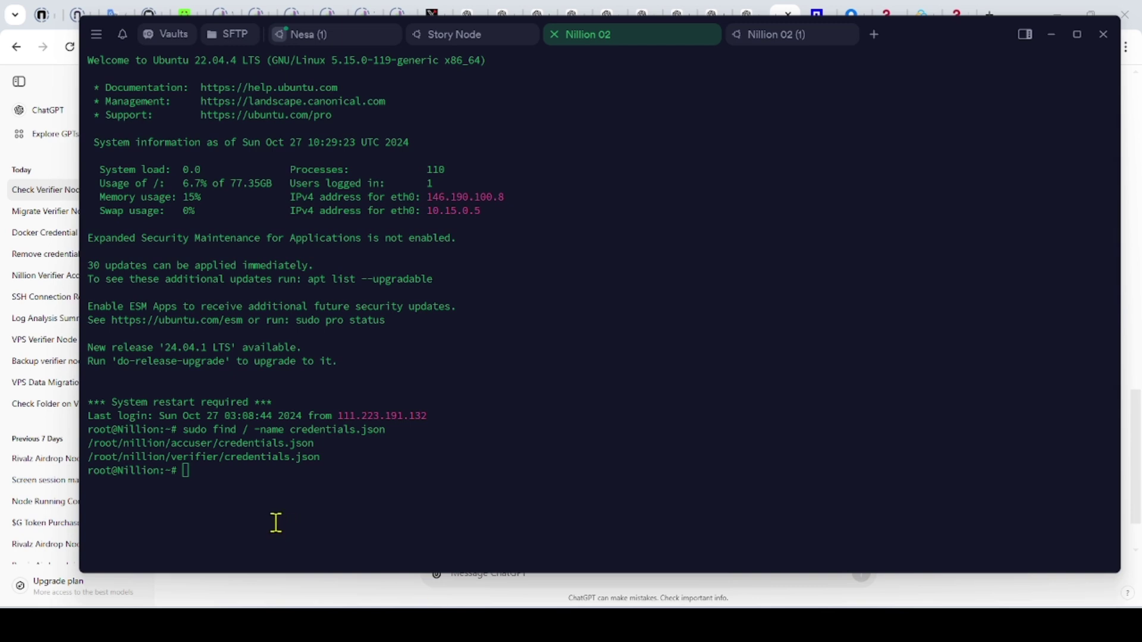
key("ctrl+v")
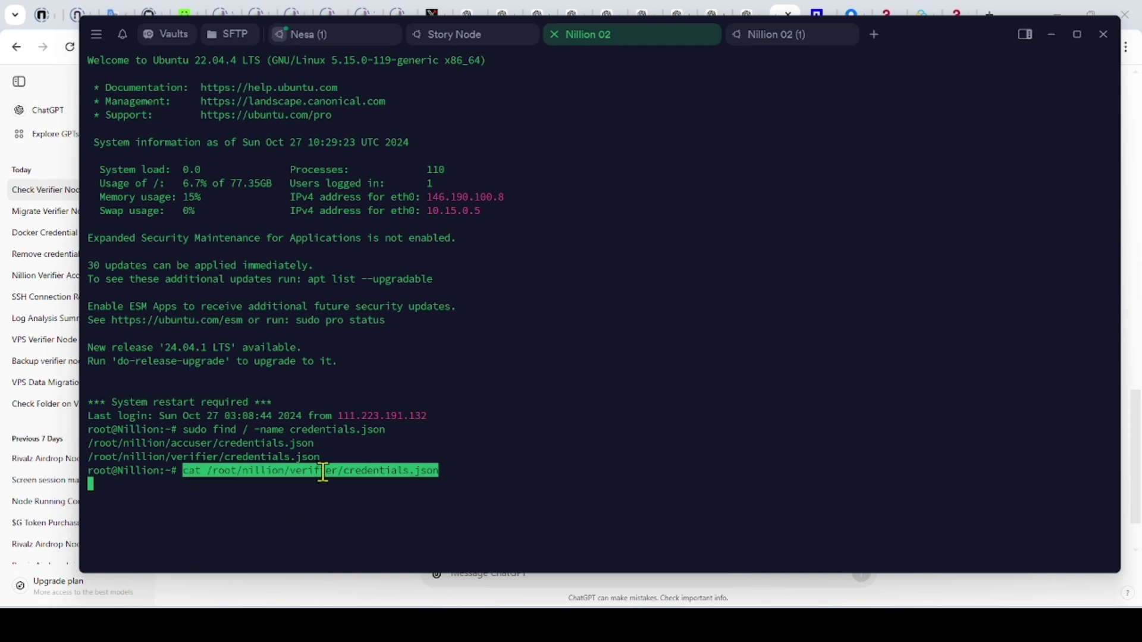
key("Return")
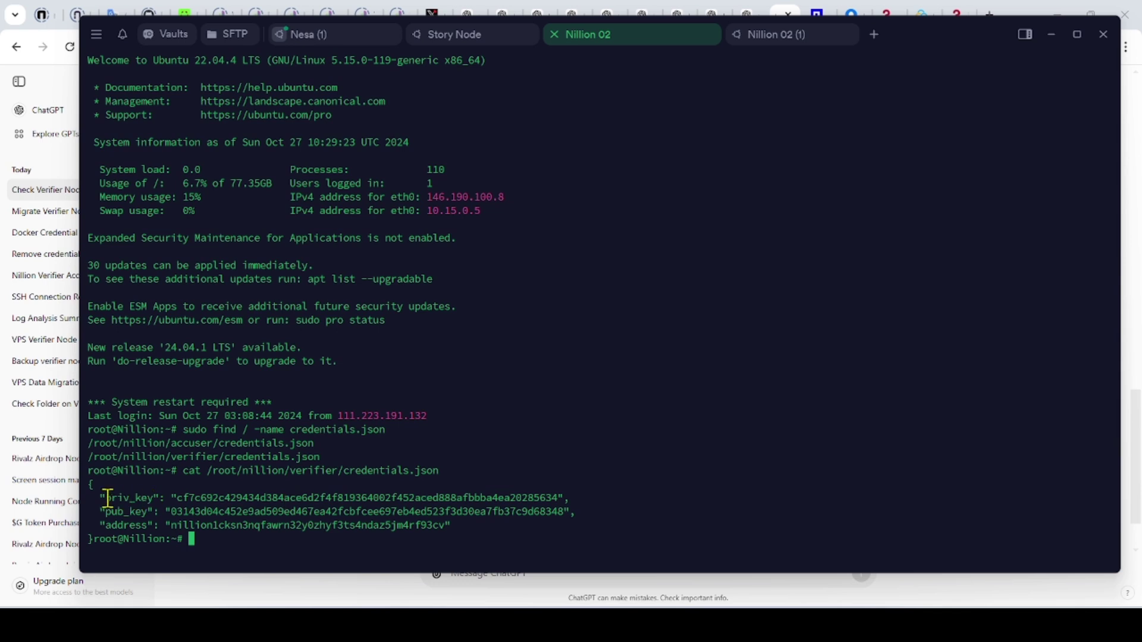
Step: Compare the verifier credentials' keys and address with the verifier ID on the Nillion site, and review both credentials.json paths in the find output
left_click_drag(103, 498, 171, 511)
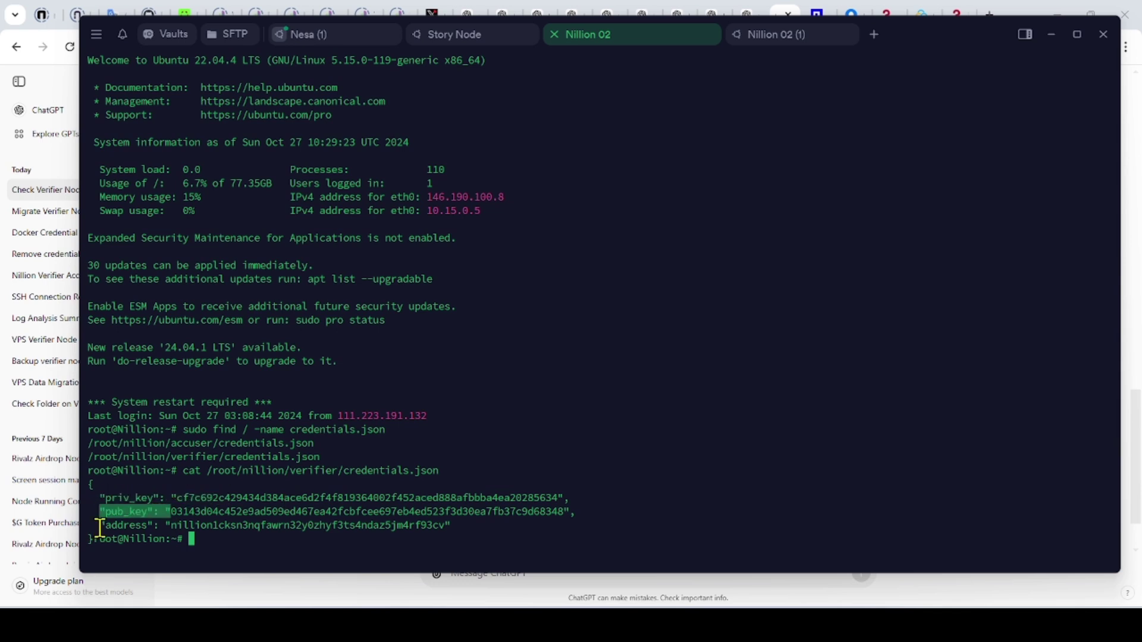
left_click_drag(100, 527, 308, 507)
left_click(296, 517)
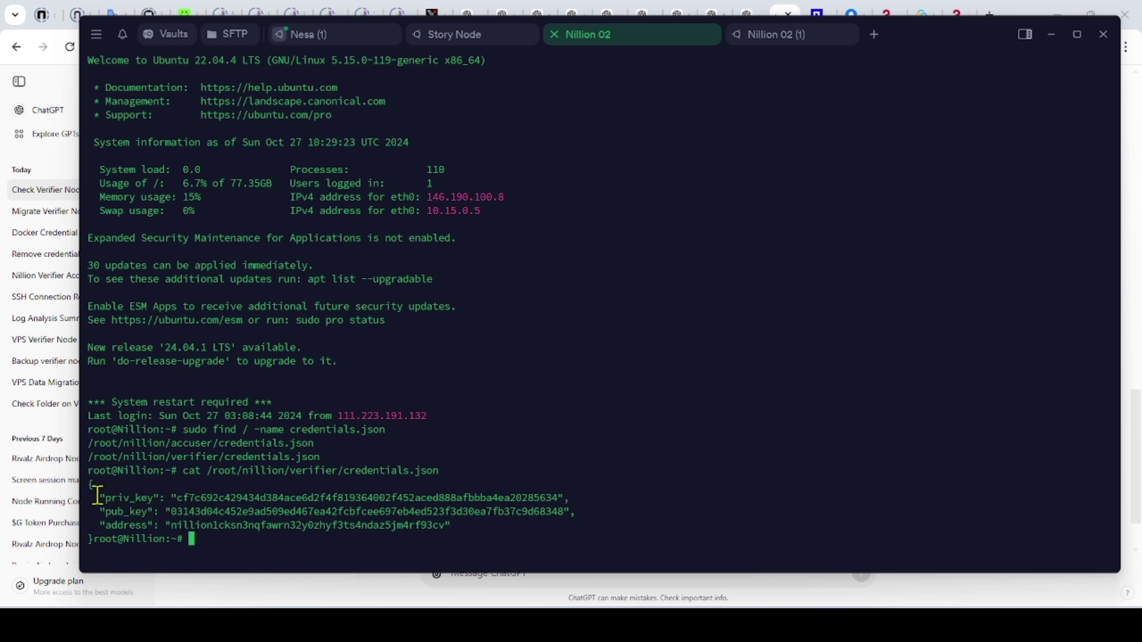
left_click_drag(94, 498, 182, 526)
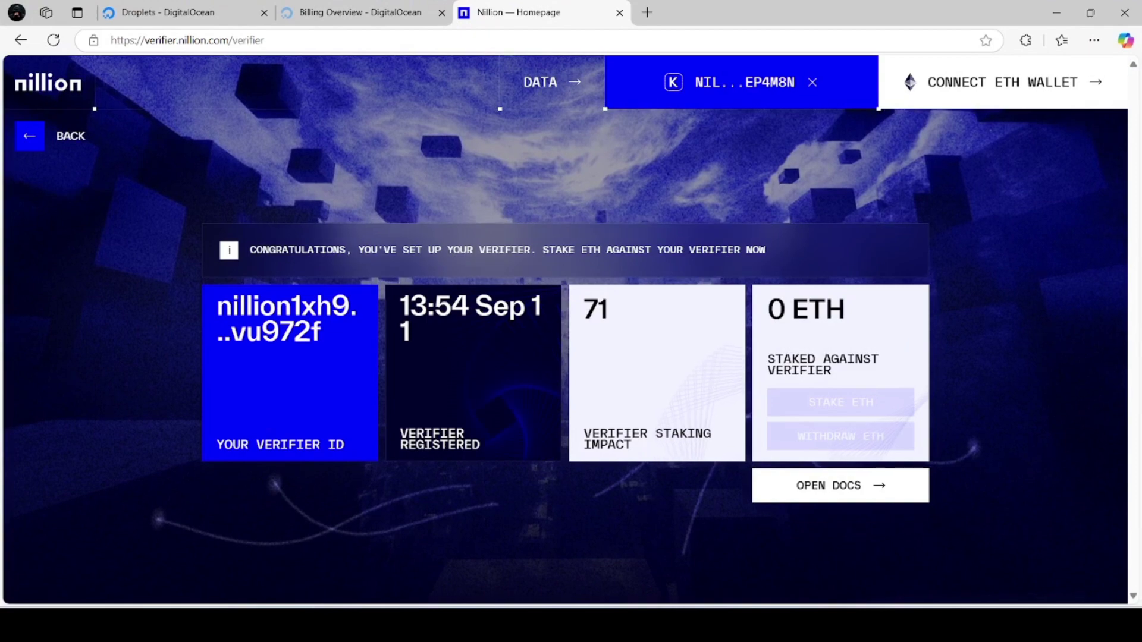
left_click(1052, 14)
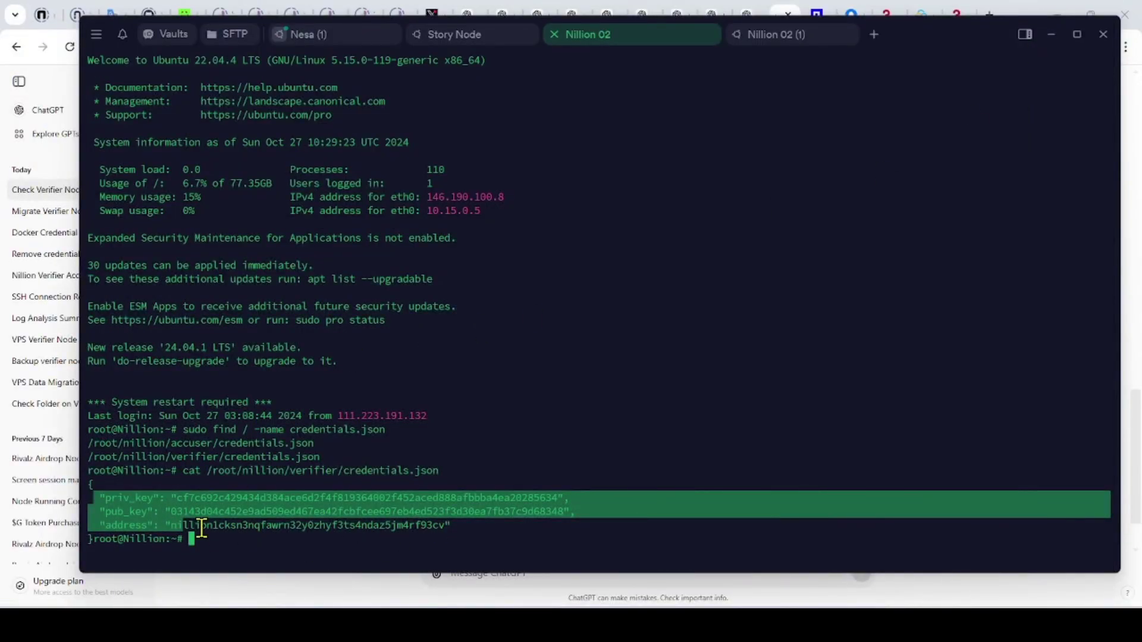
mouse_move(88, 457)
left_mouse_down()
mouse_move(301, 443)
mouse_move(316, 458)
mouse_move(78, 458)
left_mouse_up()
left_click(319, 445)
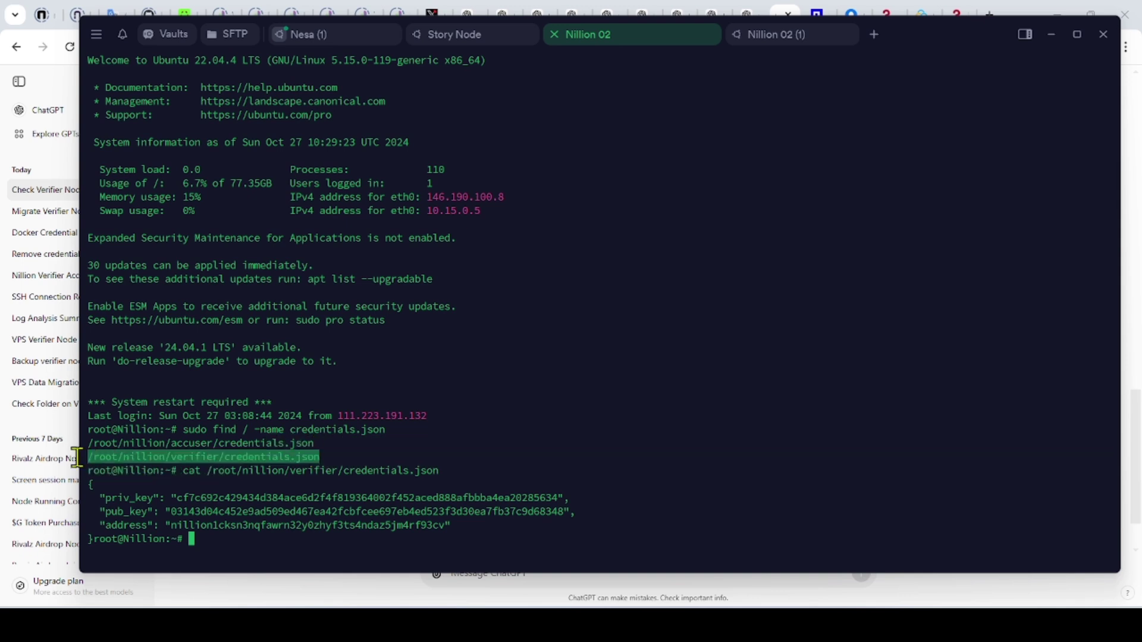
left_click_drag(315, 444, 92, 445)
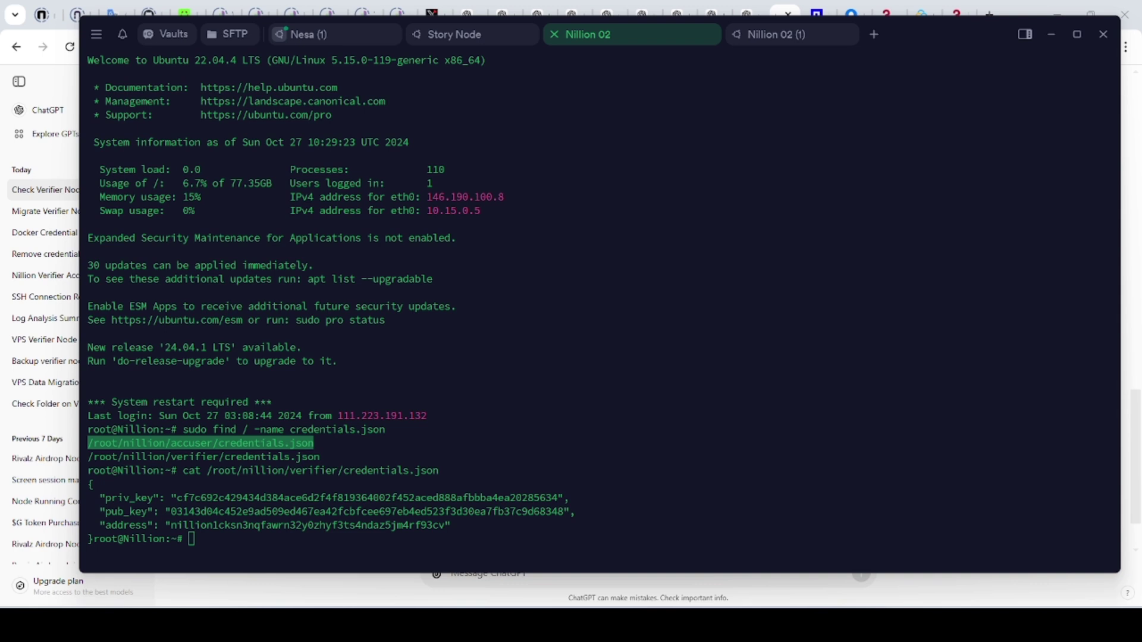
Step: Check the source path in Story Node's pending scp command against the accuser credentials.json path found on Nillion 02
key("ctrl+shift+Tab")
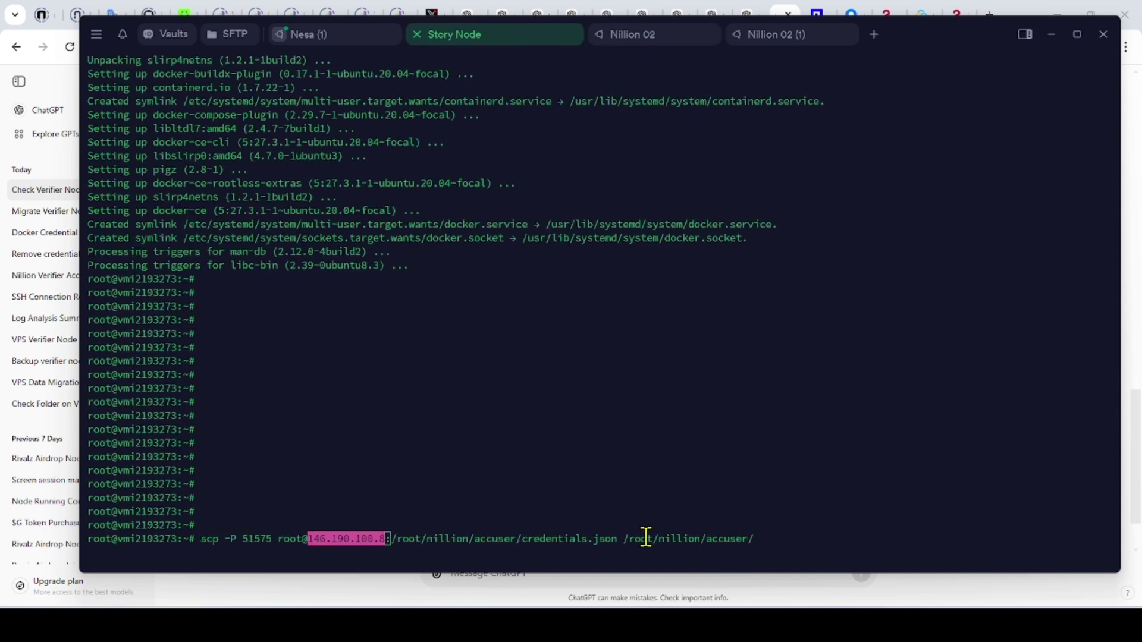
left_click_drag(398, 539, 617, 535)
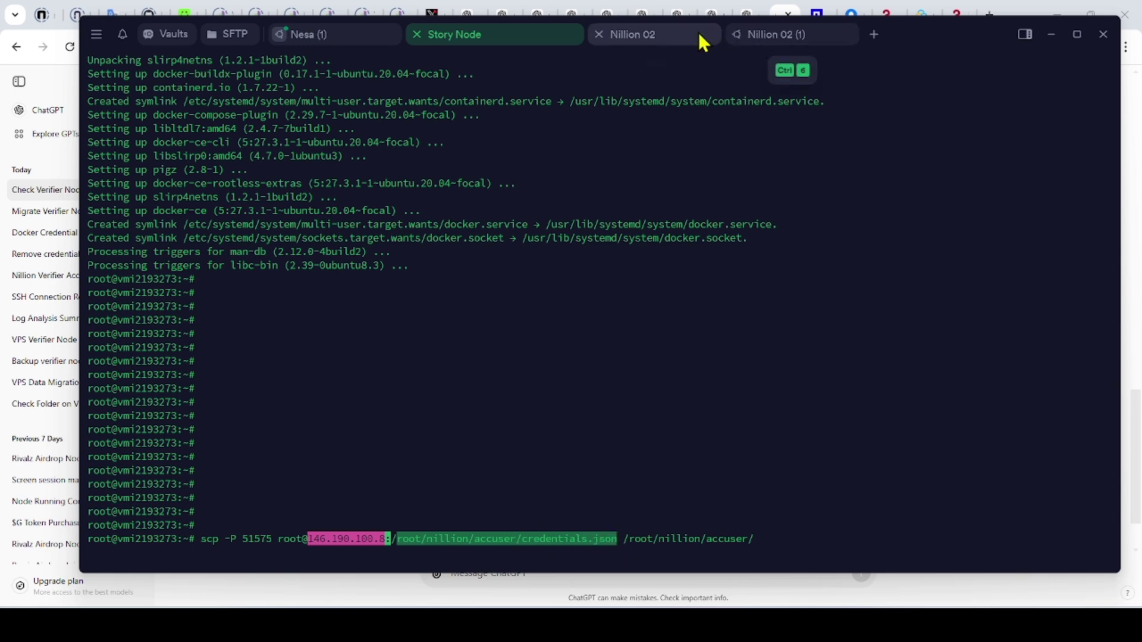
key("ctrl+s")
left_click(636, 36)
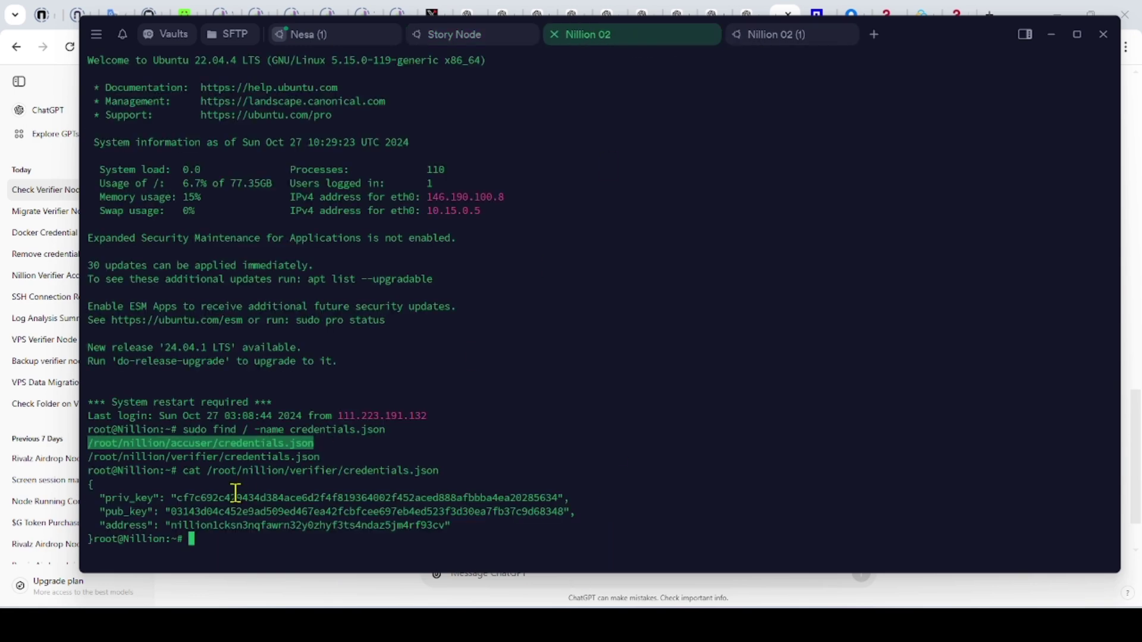
left_click(117, 447)
left_click_drag(93, 444, 310, 449)
left_click(469, 34)
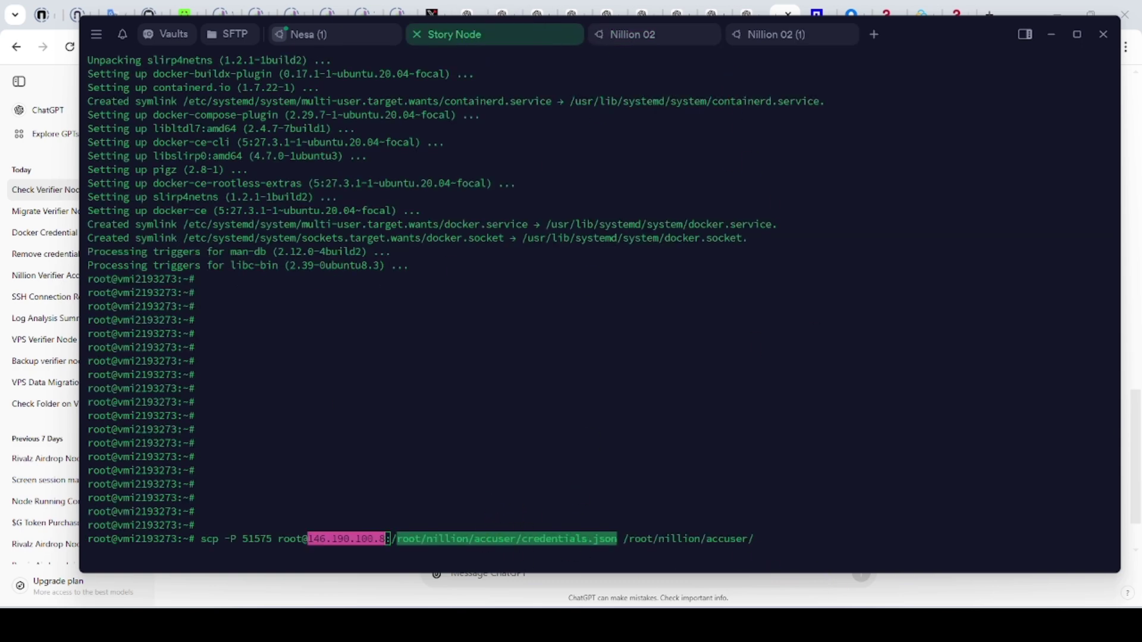
Step: Copy the "mkdir -p /root/nillion/accuser" command from the Initialize the Verifier Directory section of ChatGPT's migration guide
key("alt+Tab")
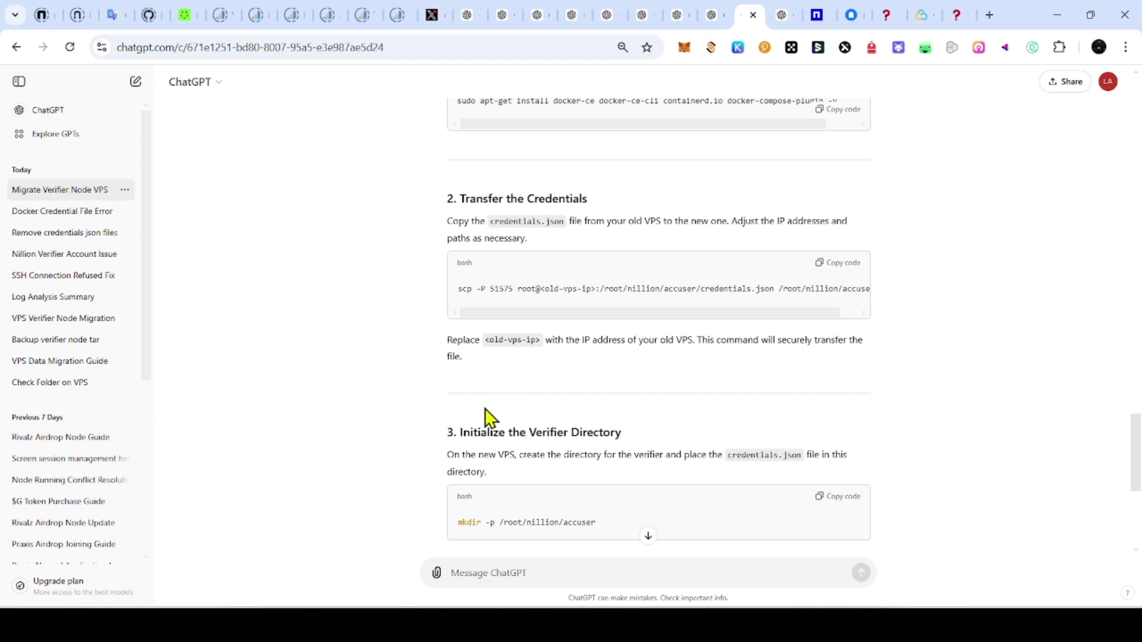
scroll(524, 428, "down", 1)
scroll(523, 426, "down", 1)
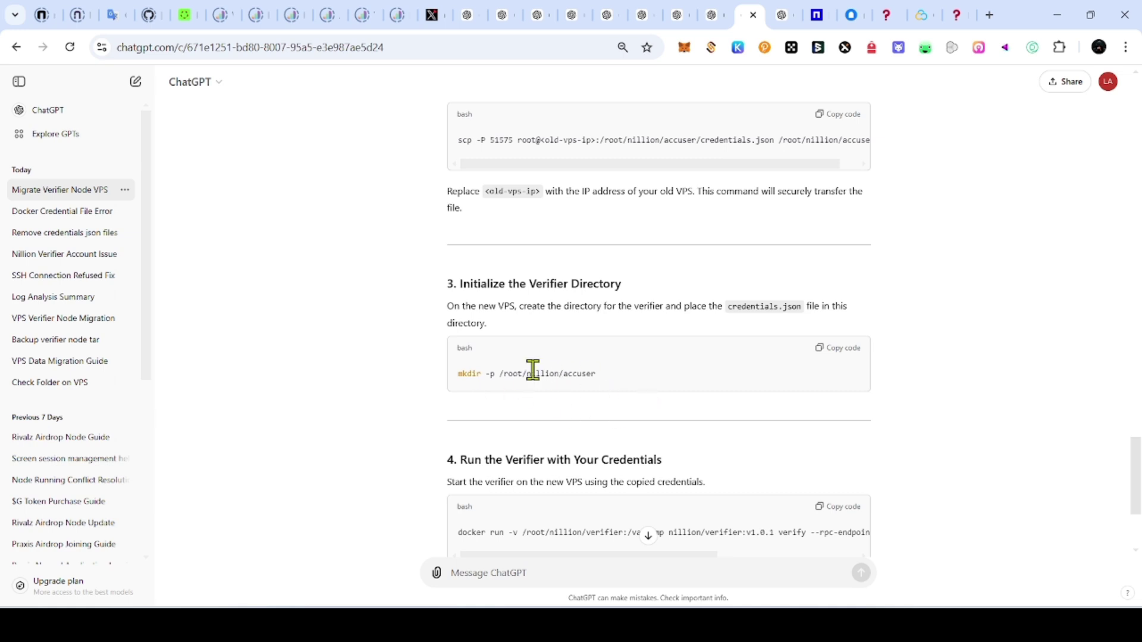
scroll(726, 344, "up", 2)
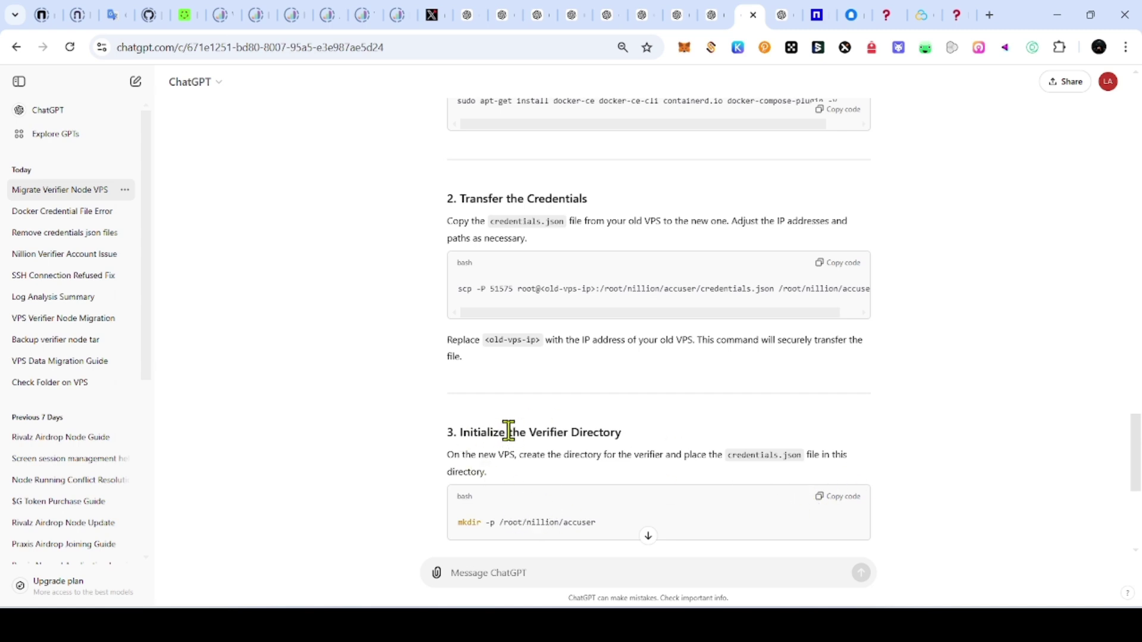
left_click(814, 499)
Step: Clear the pending scp command in the Story Node terminal and run "mkdir -p /root/nillion/accuser" instead
key("alt+Tab")
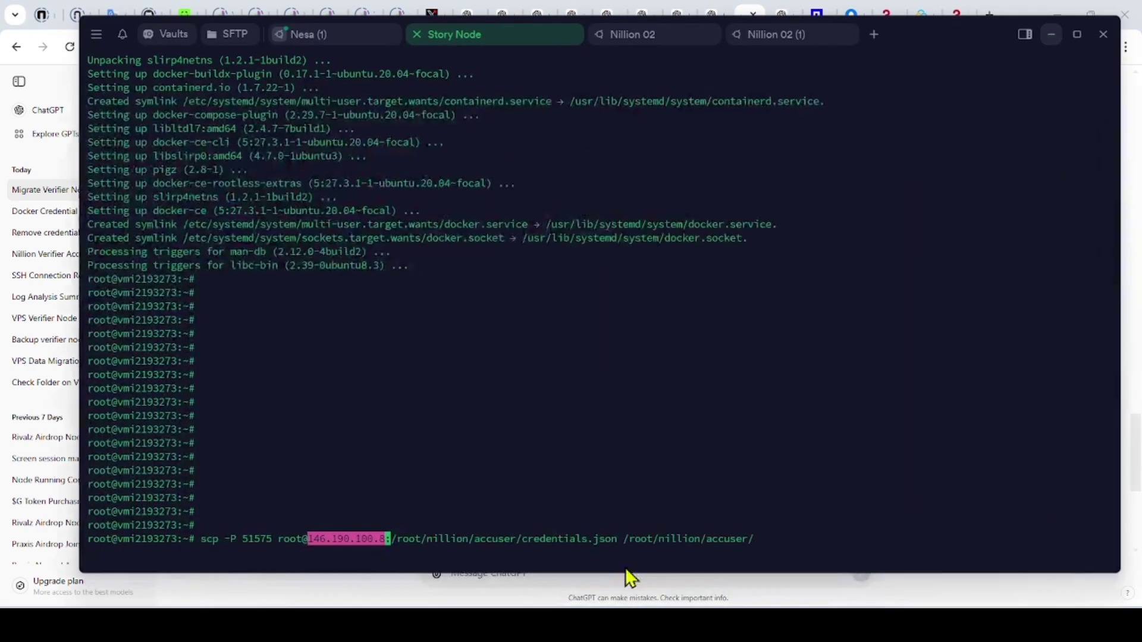
key("BackSpace")
key("BackSpace")
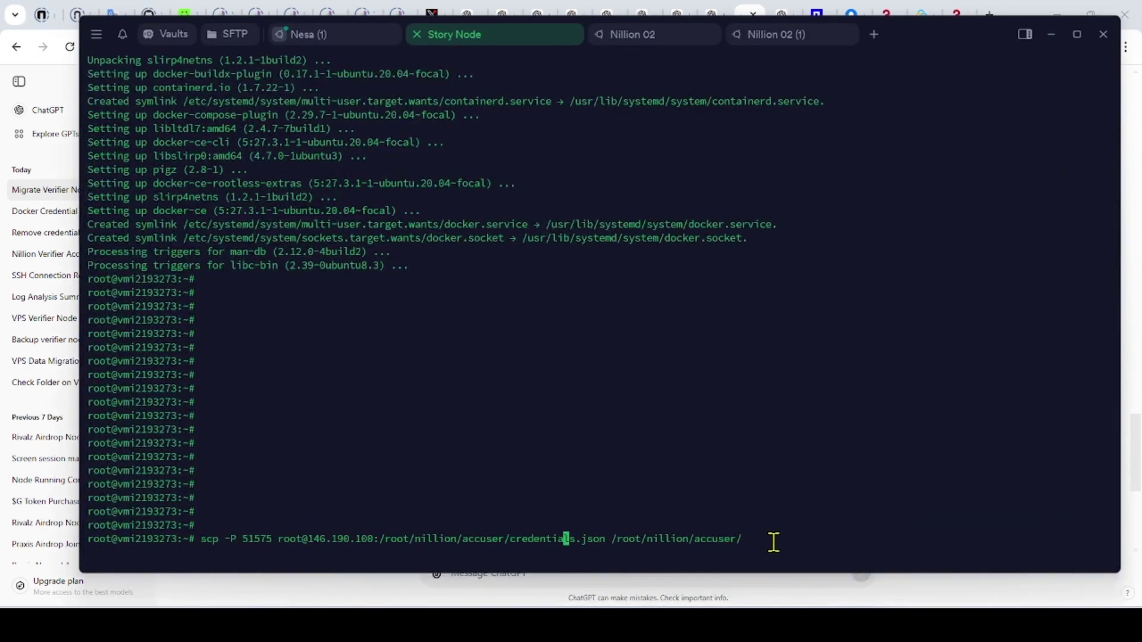
key("BackSpace")
key("BackSpace")
key("BackSpace")
key("BackSpace")
key("BackSpace")
key("BackSpace")
key("BackSpace")
key("BackSpace")
key("BackSpace")
key("BackSpace")
key("BackSpace")
key("BackSpace")
key("BackSpace")
key("BackSpace")
key("BackSpace")
key("BackSpace")
key("BackSpace")
key("BackSpace")
key("BackSpace")
key("BackSpace")
key("BackSpace")
key("BackSpace")
key("BackSpace")
key("BackSpace")
key("BackSpace")
key("BackSpace")
key("BackSpace")
key("BackSpace")
key("BackSpace")
key("BackSpace")
key("BackSpace")
key("BackSpace")
key("BackSpace")
key("BackSpace")
key("BackSpace")
key("BackSpace")
key("BackSpace")
key("BackSpace")
key("BackSpace")
key("BackSpace")
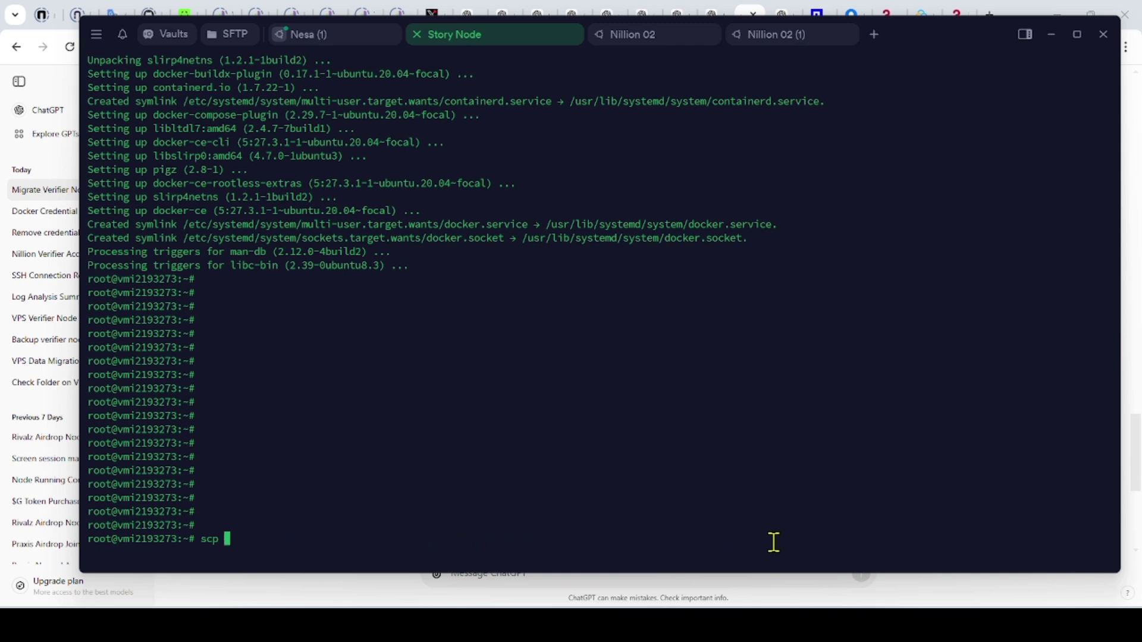
type("mkdir -p /root/nillion/accuser")
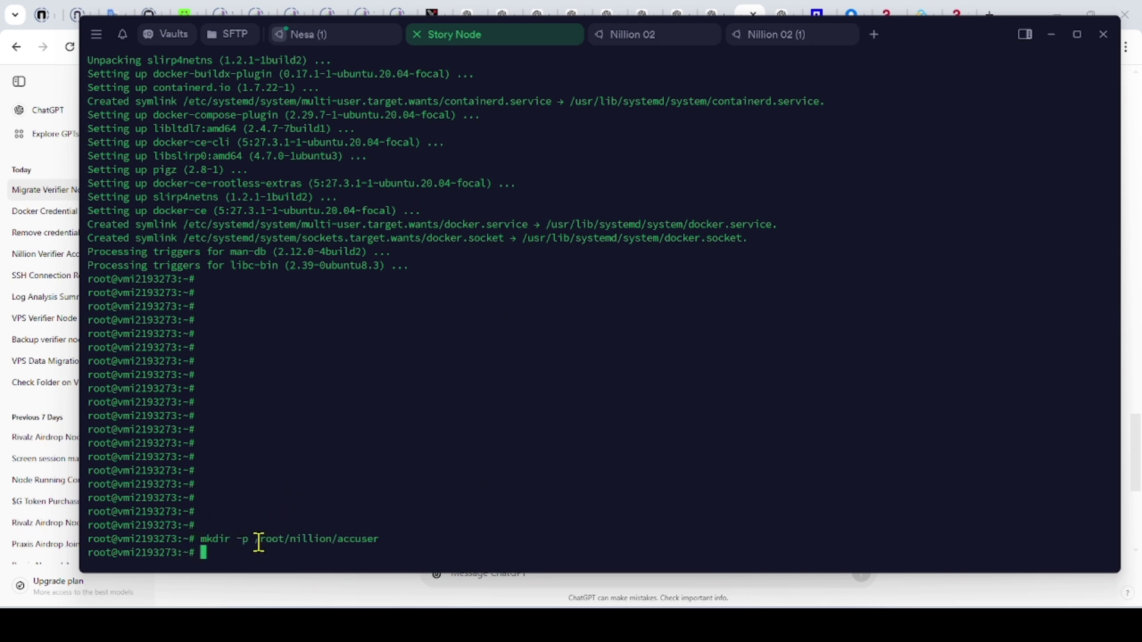
left_click_drag(256, 540, 379, 540)
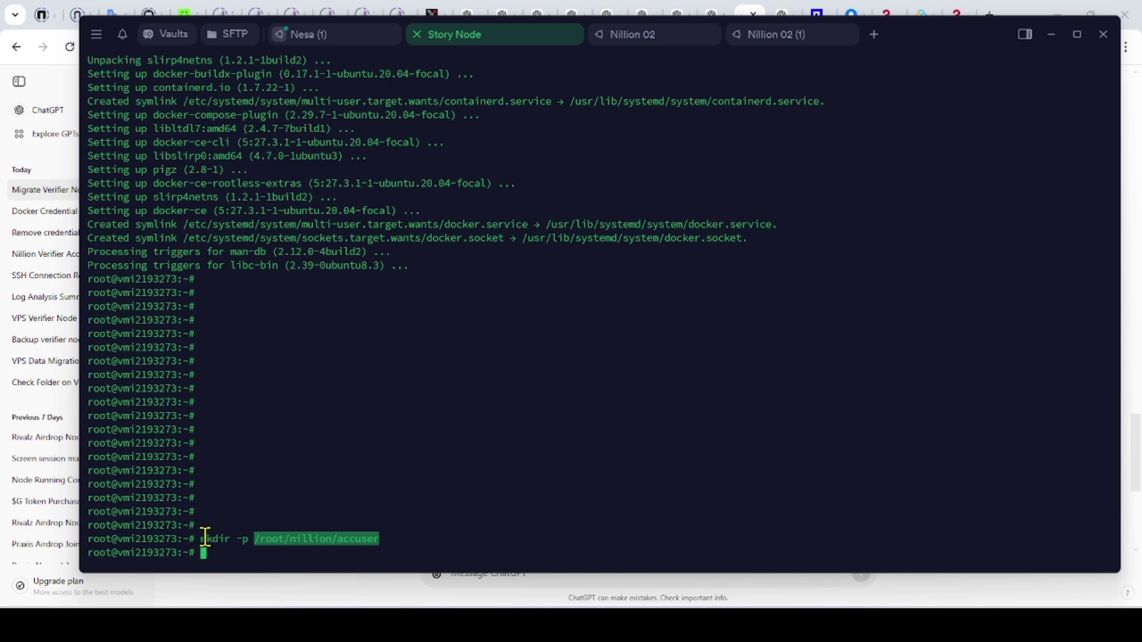
left_click_drag(202, 539, 393, 542)
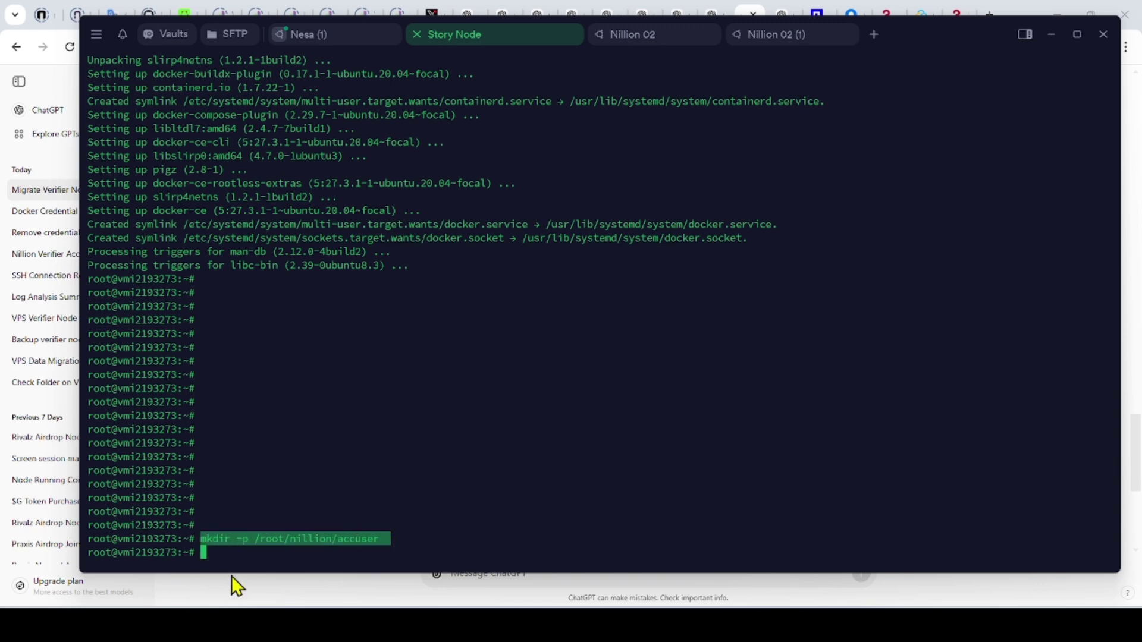
Step: Try to copy /root/nillion/accuser/credentials.json from 146.190.100.8 to /root/nillion/accuser/ on Story Node using scp with port 51575
left_click(226, 600)
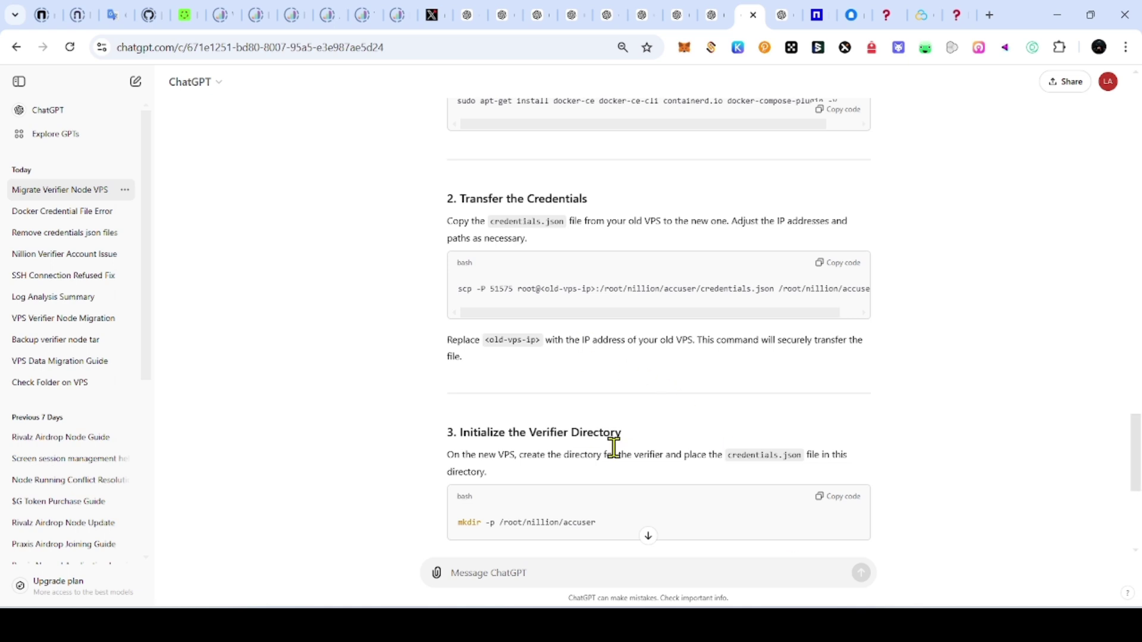
key("alt+Tab")
mouse_move(704, 625)
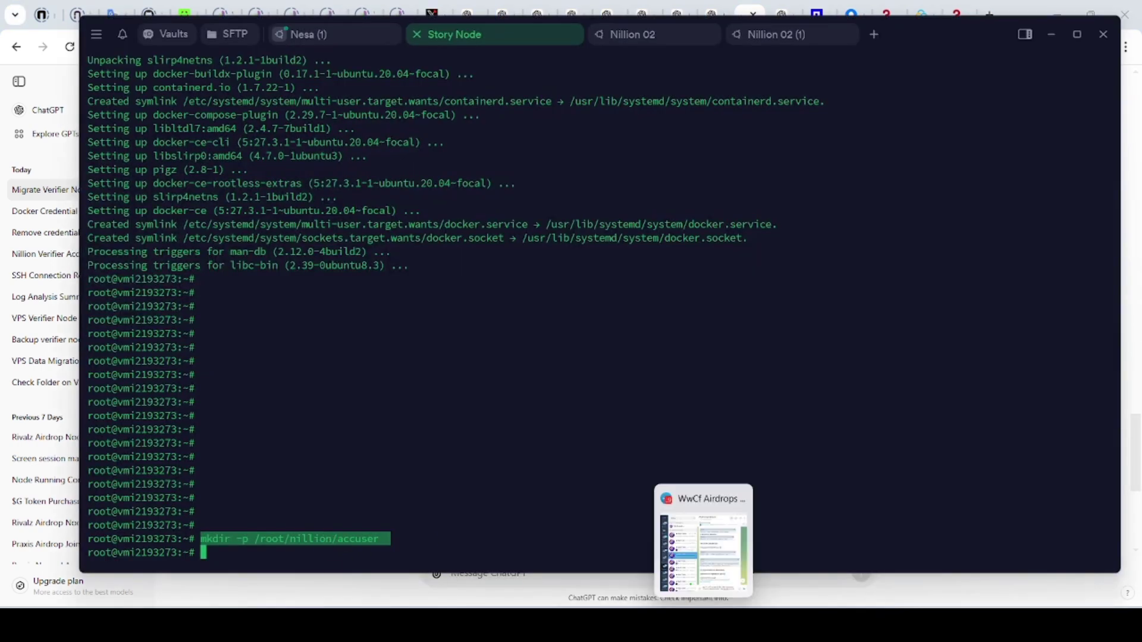
key("ctrl+v")
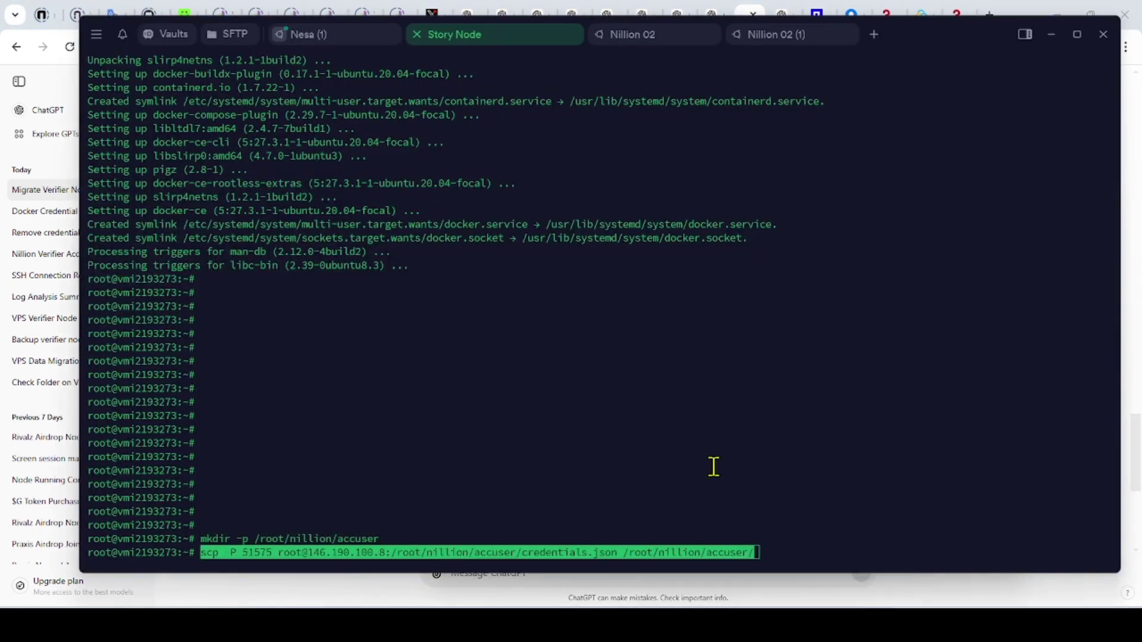
key("Return")
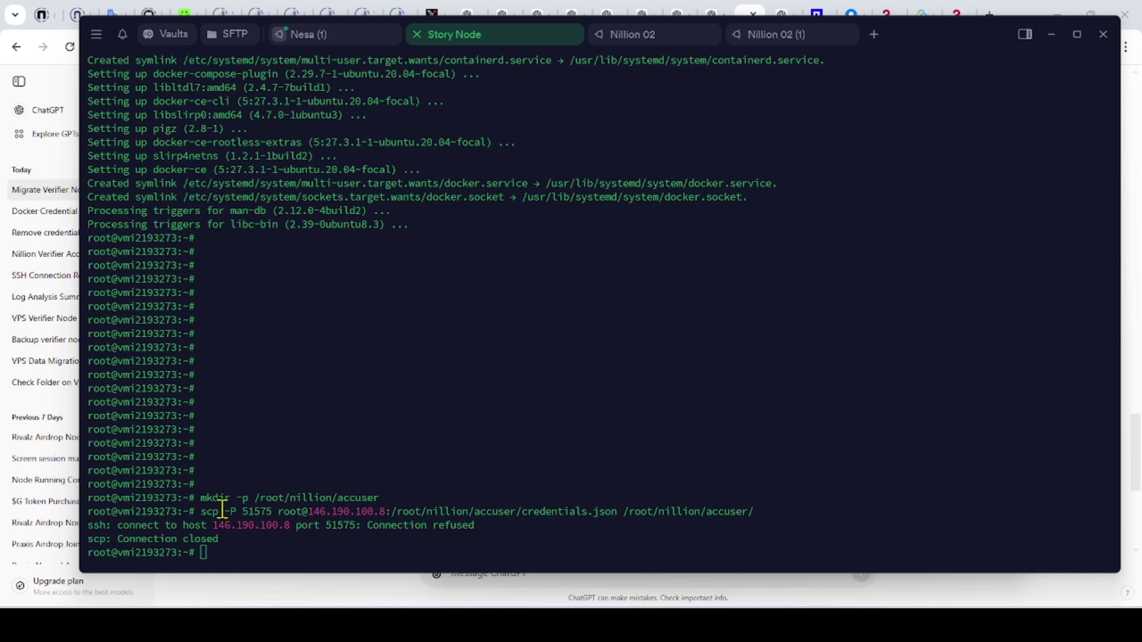
Step: Reuse the scp command with the port changed to 22 and run it to fetch the accuser credentials.json from the old VPS
left_click_drag(202, 511, 763, 512)
left_click(312, 553)
right_click(213, 553)
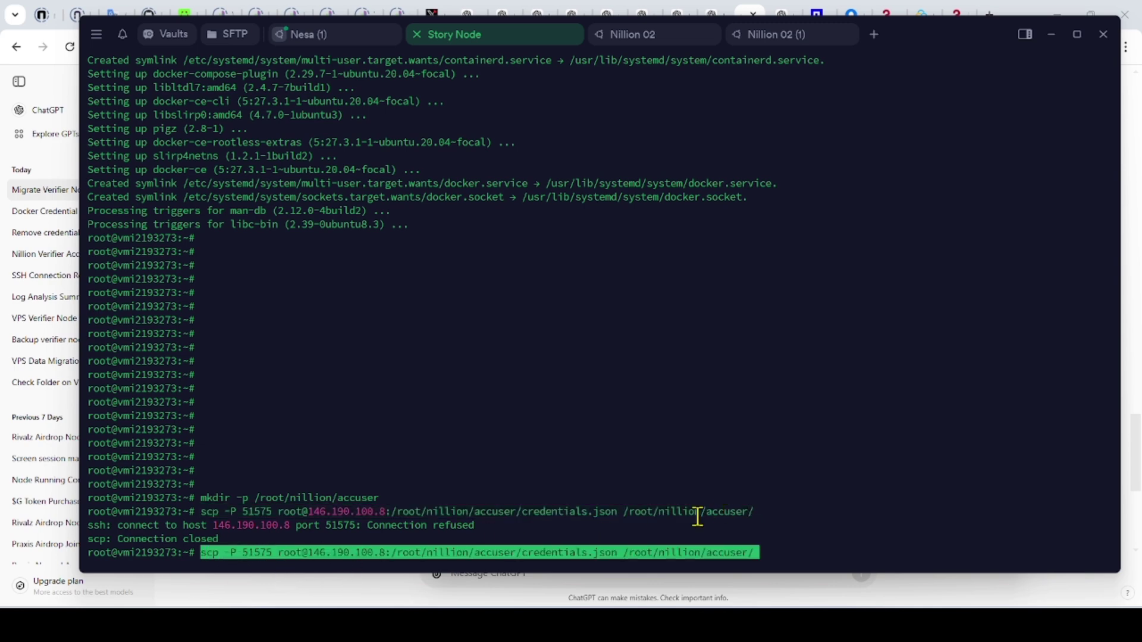
key("Left")
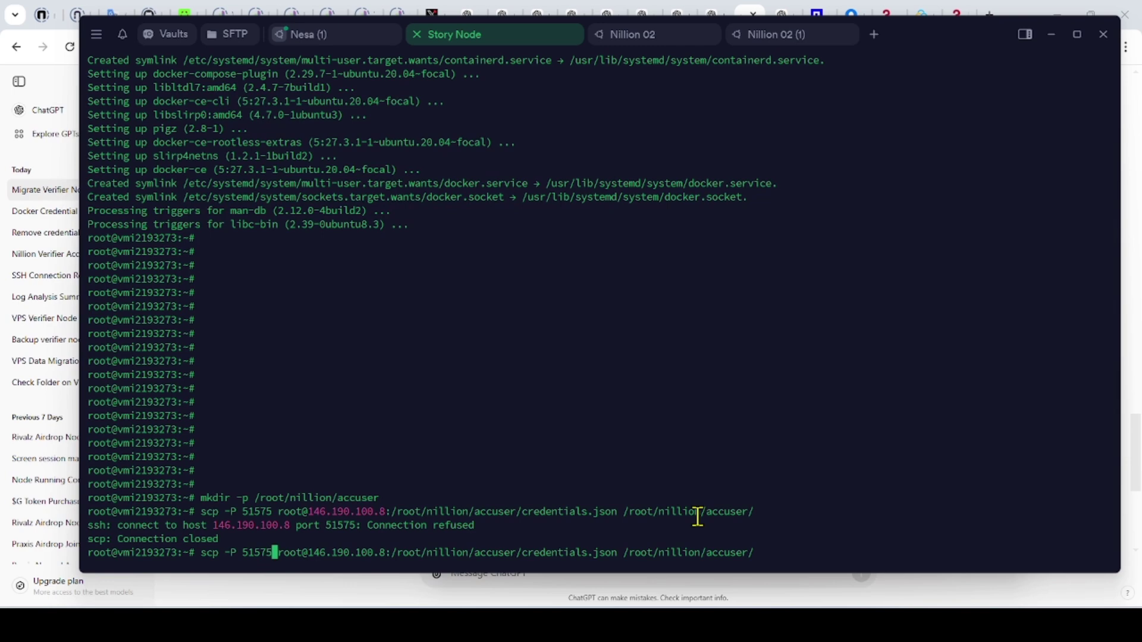
key("BackSpace")
key("BackSpace")
key("BackSpace")
key("BackSpace")
key("BackSpace")
type("22")
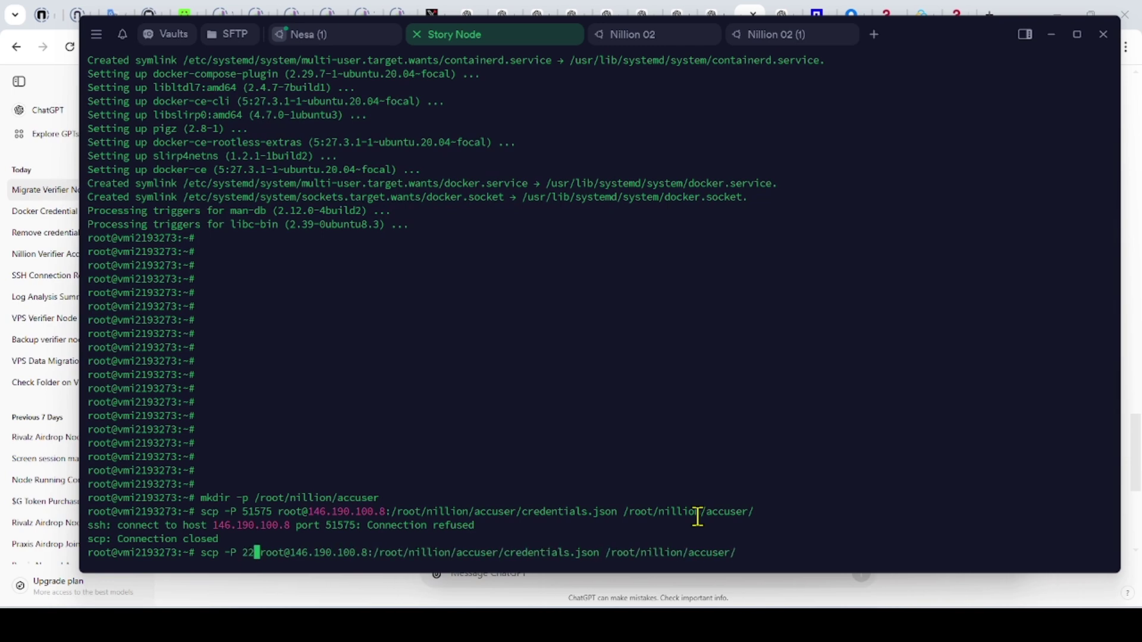
key("Return")
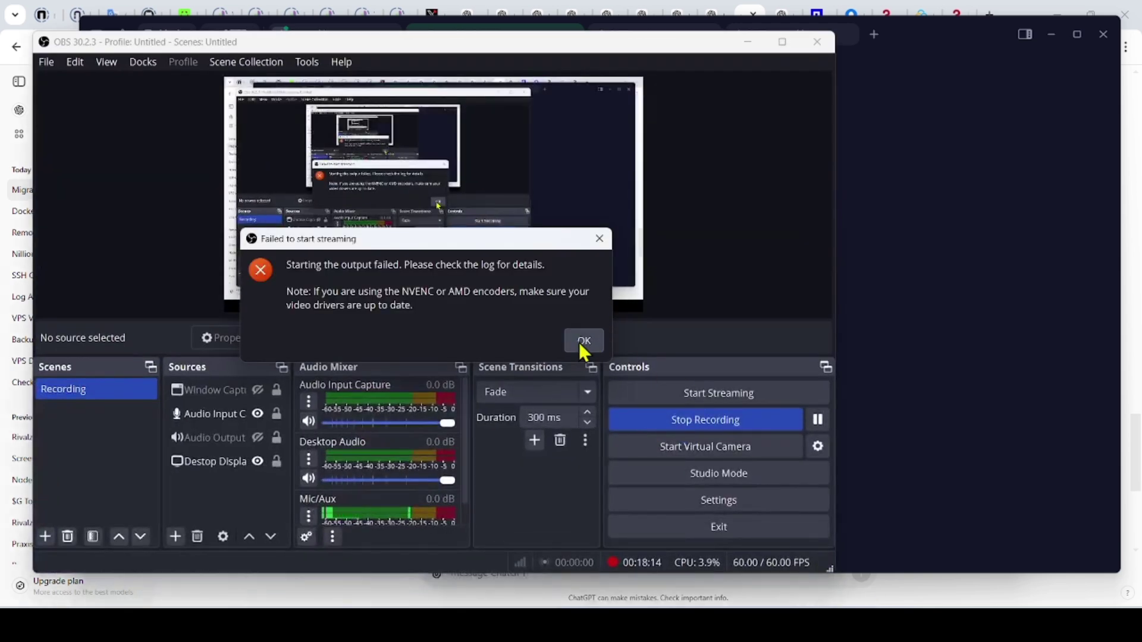
Step: Accept the old VPS's host key with "yes", enter its root password, and check the credentials.json transfer line
left_click(581, 351)
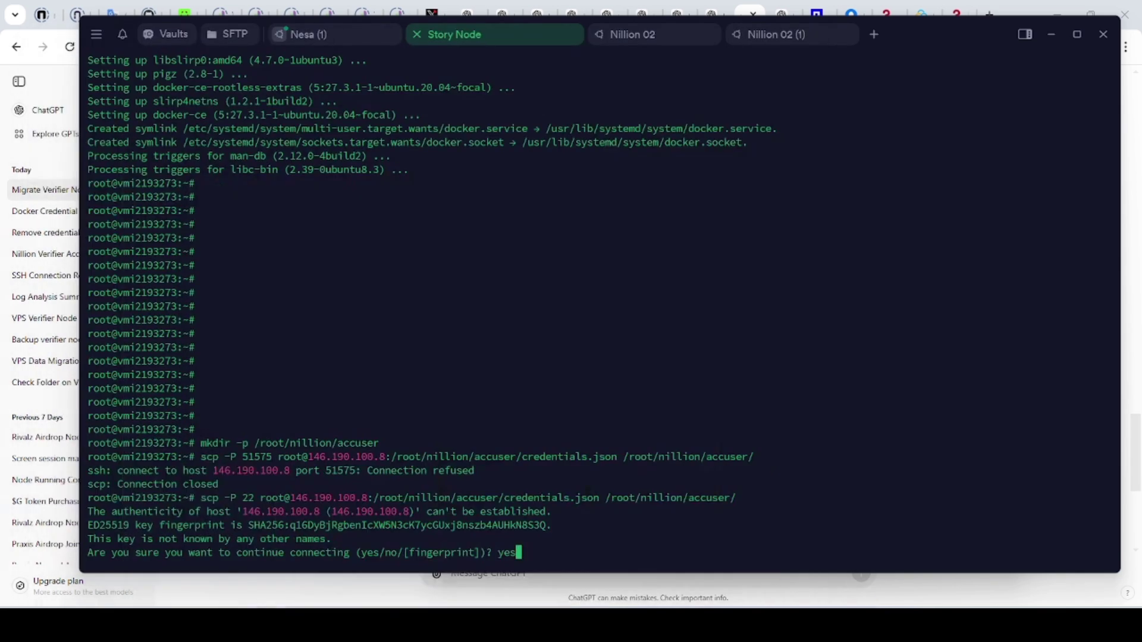
key("Return")
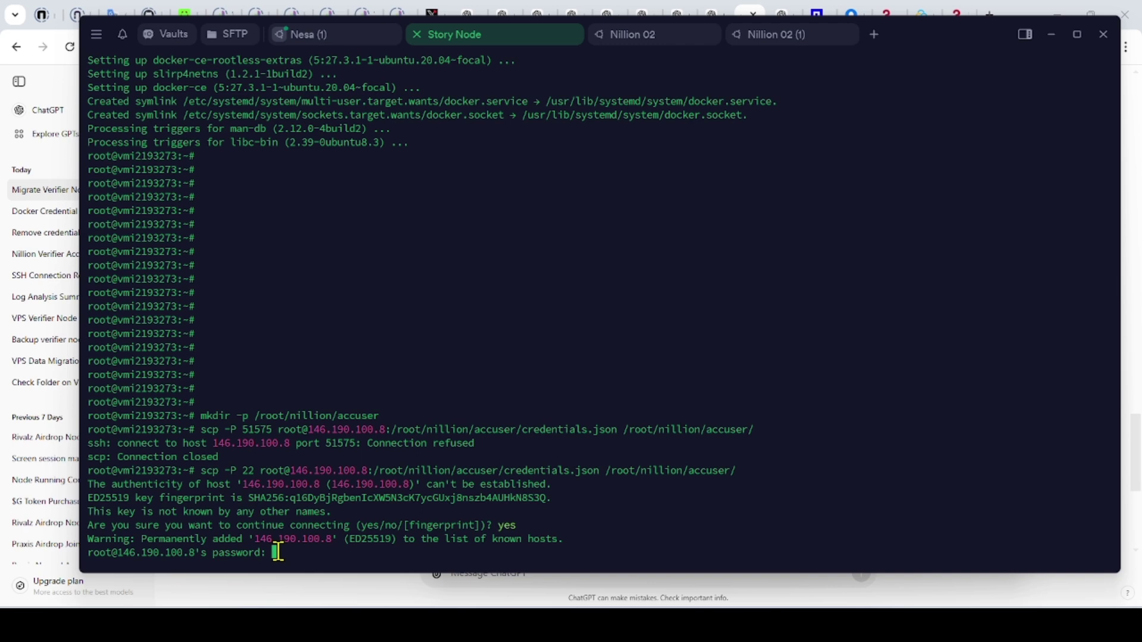
key("Return")
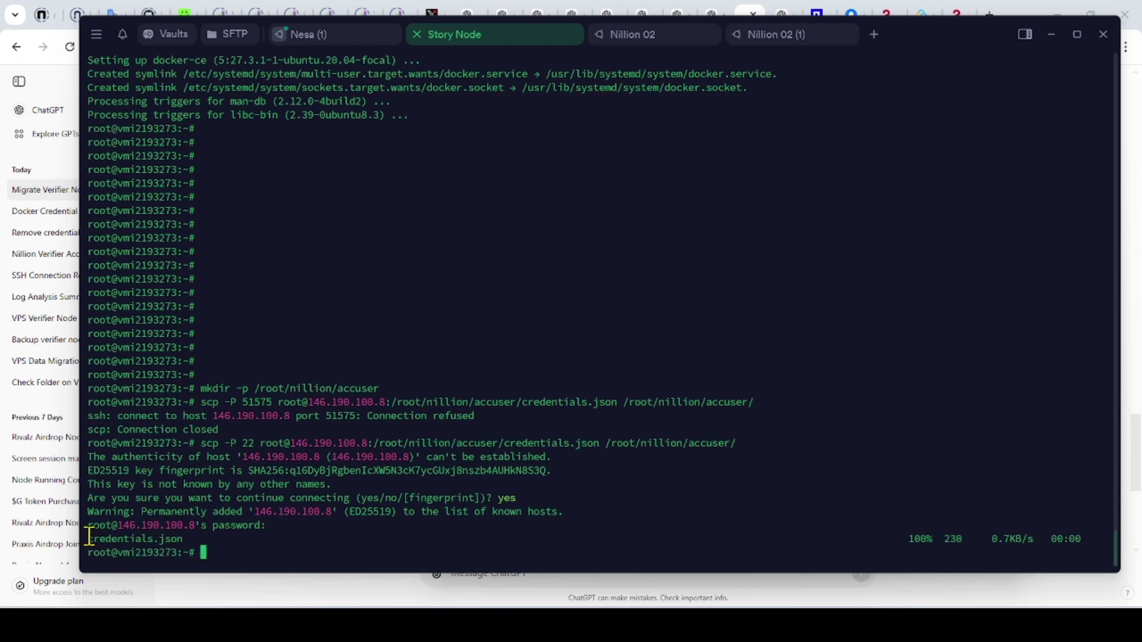
left_click_drag(185, 538, 87, 539)
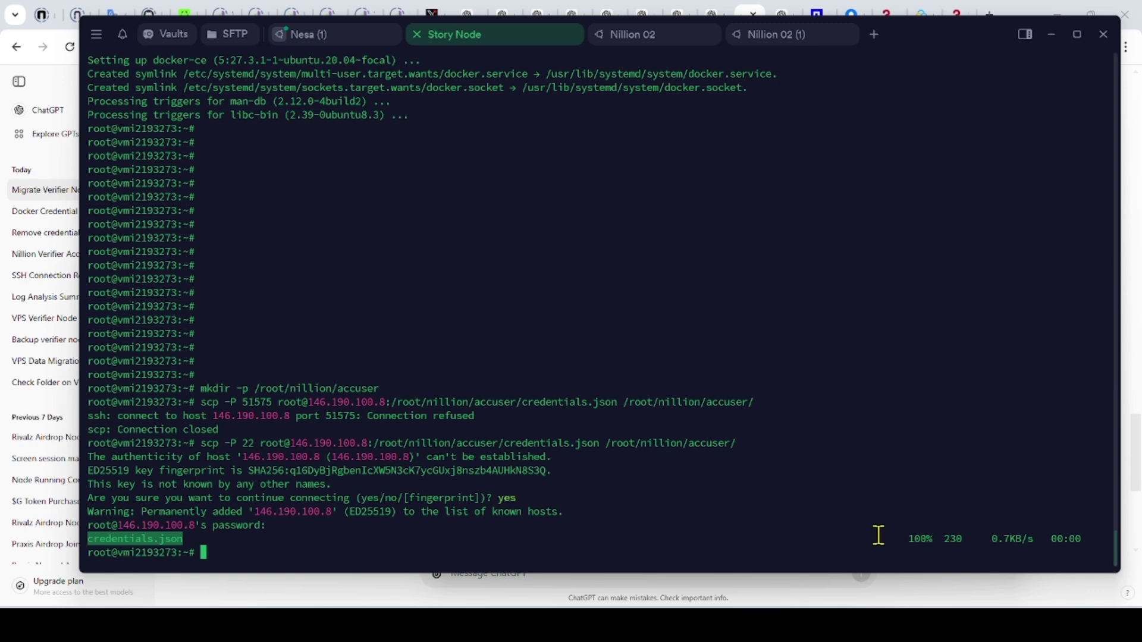
left_click_drag(879, 537, 1081, 539)
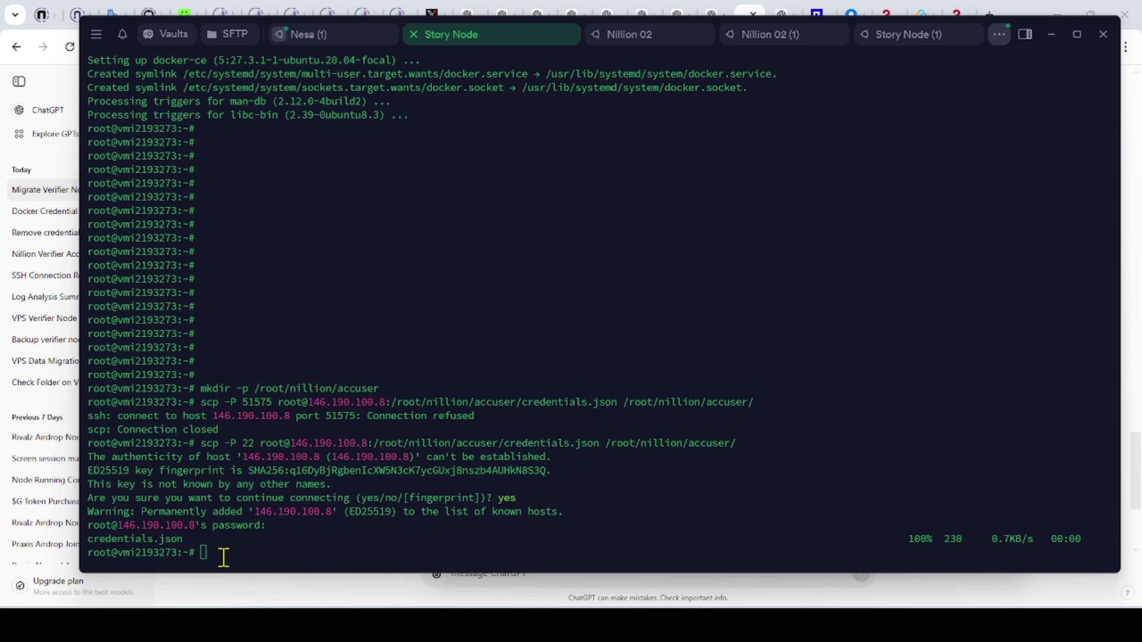
Step: Copy the credentials search command from the Telegram channel post and run "sudo find / -name credentials.json" on Story Node
left_click(207, 519)
key("Return")
key("Return")
key("Return")
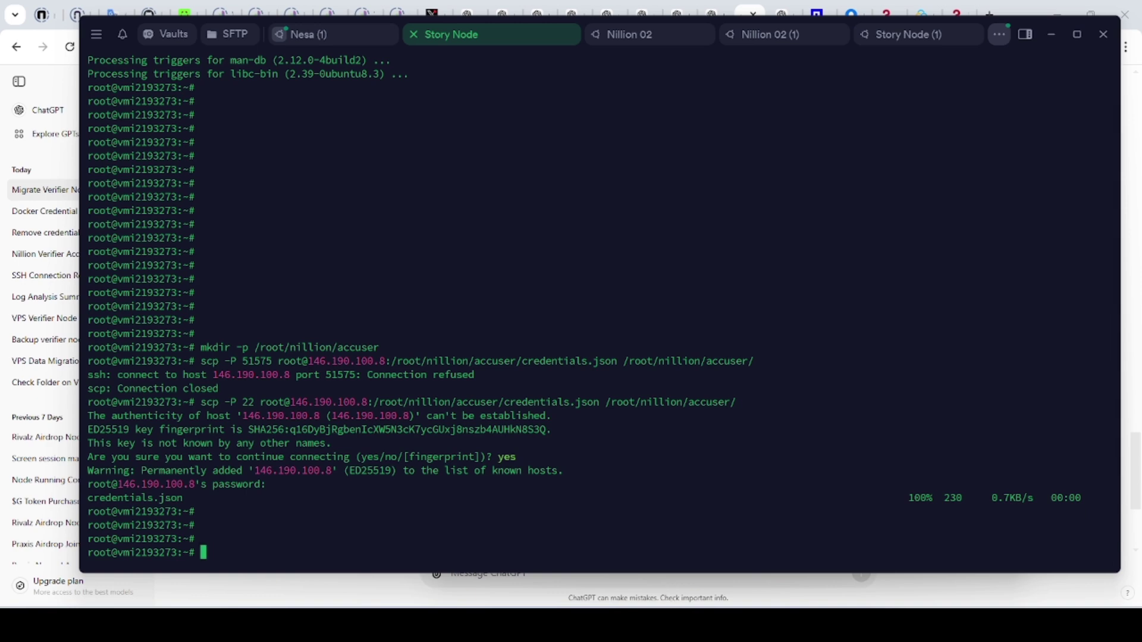
key("alt+Tab")
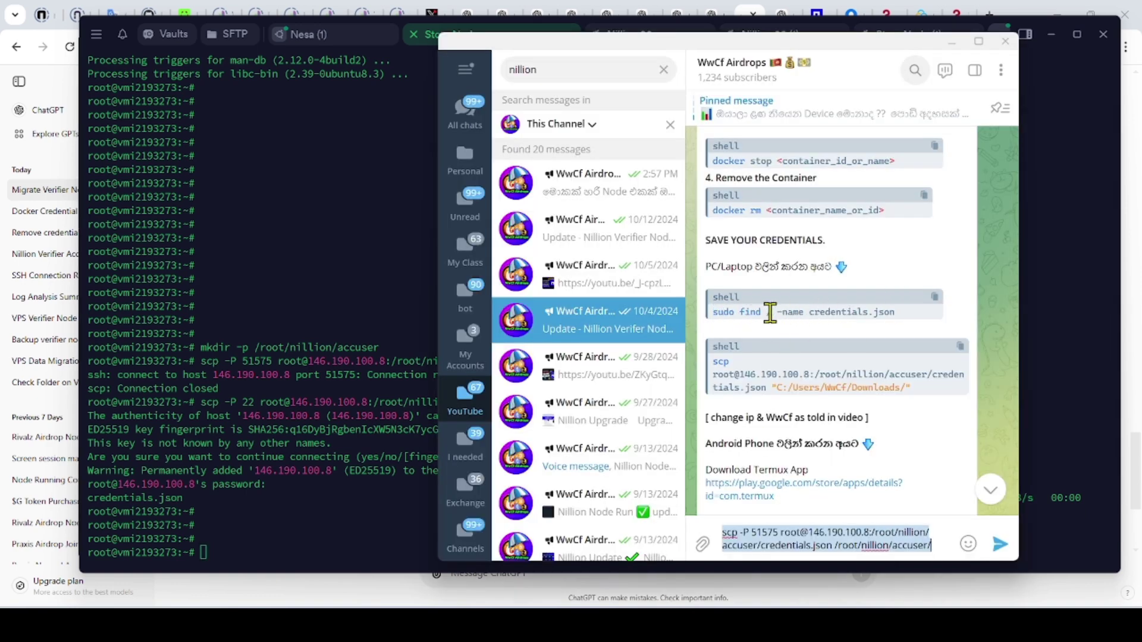
left_click(935, 296)
left_click(952, 41)
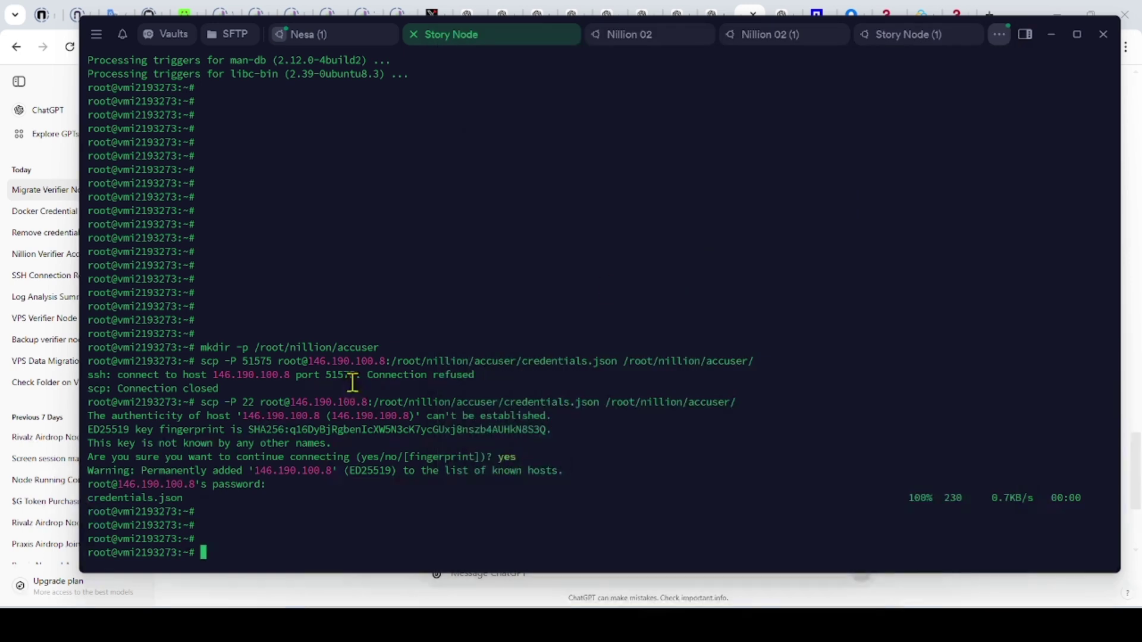
key("ctrl+v")
left_click(232, 542)
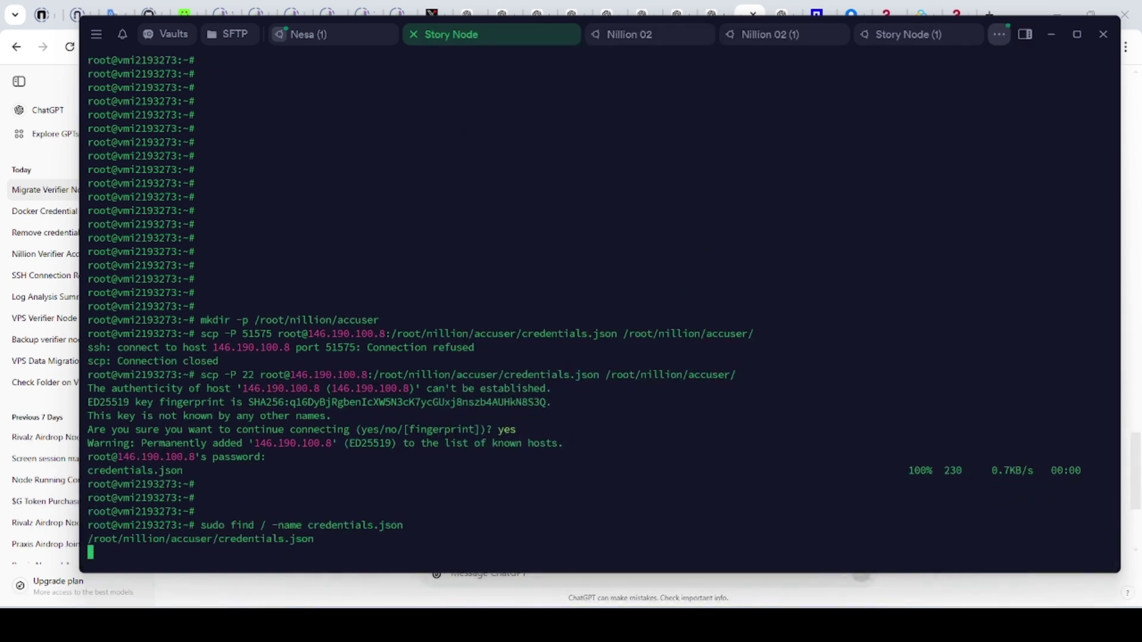
Step: Check the credentials.json path listed by the search in the Story Node terminal
left_click_drag(91, 539, 322, 539)
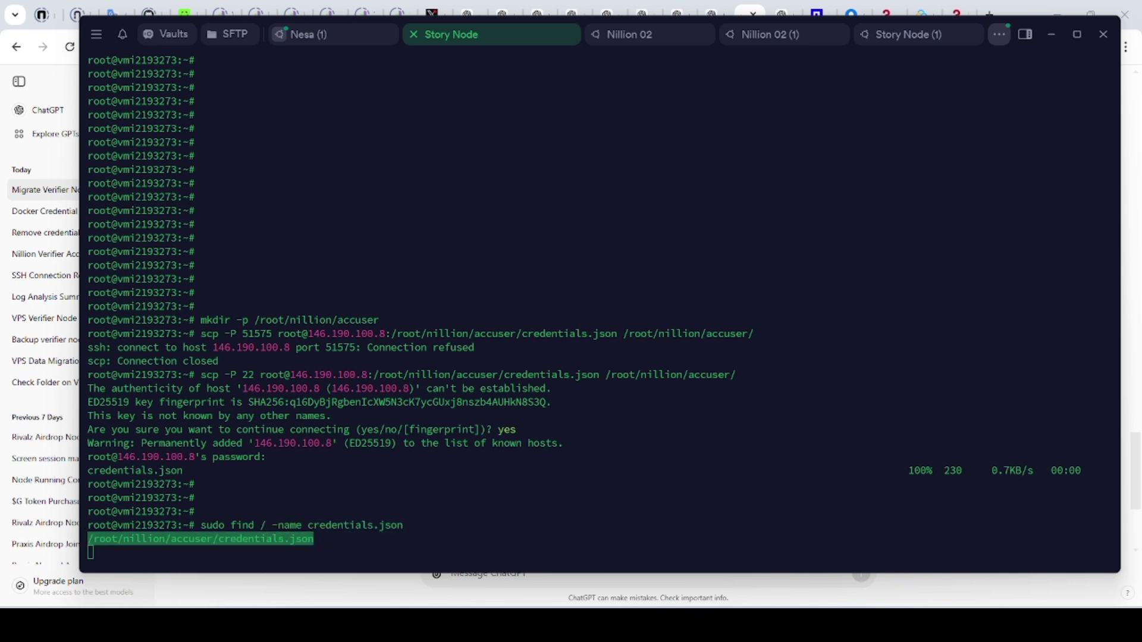
key("Return")
key("Return")
key("Return")
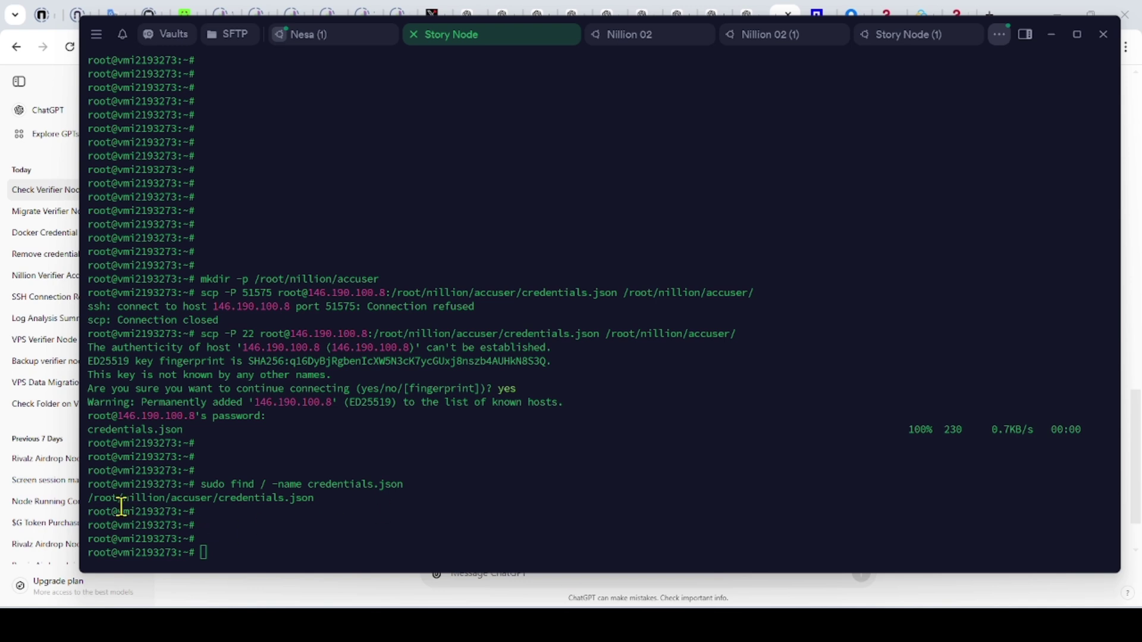
left_click_drag(88, 498, 315, 498)
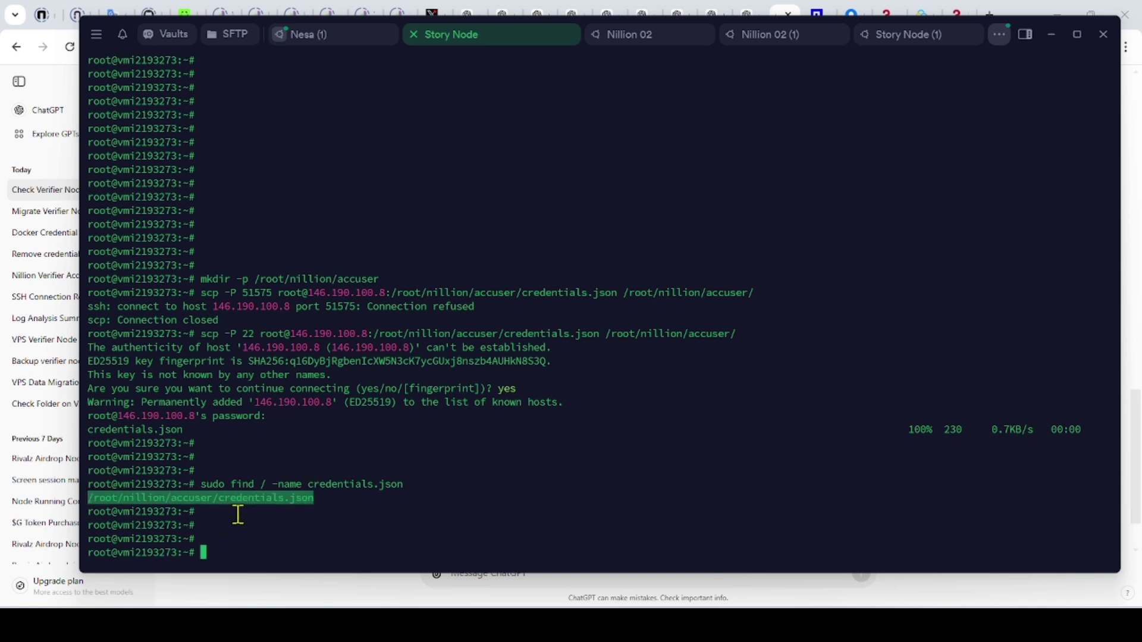
Step: Review ChatGPT's cat commands for viewing the accuser and verifier credentials.json files against the path found on Story Node
left_click(336, 602)
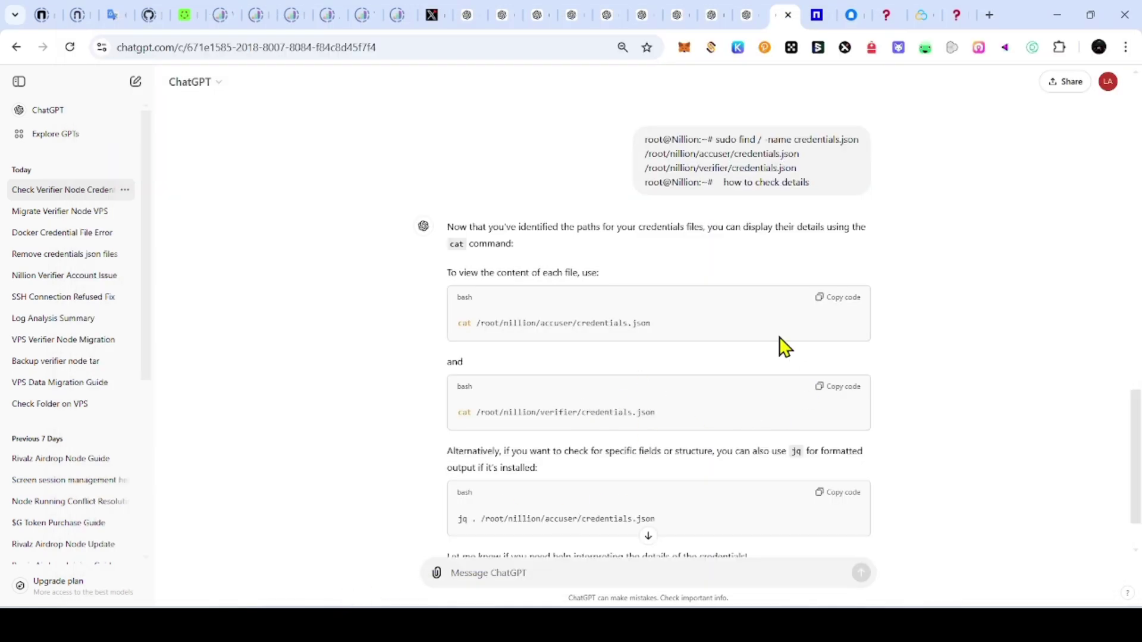
double_click(719, 181)
left_click(833, 201)
double_click(472, 412)
left_click_drag(480, 413, 650, 446)
left_click(645, 448)
mouse_move(670, 624)
left_click(660, 562)
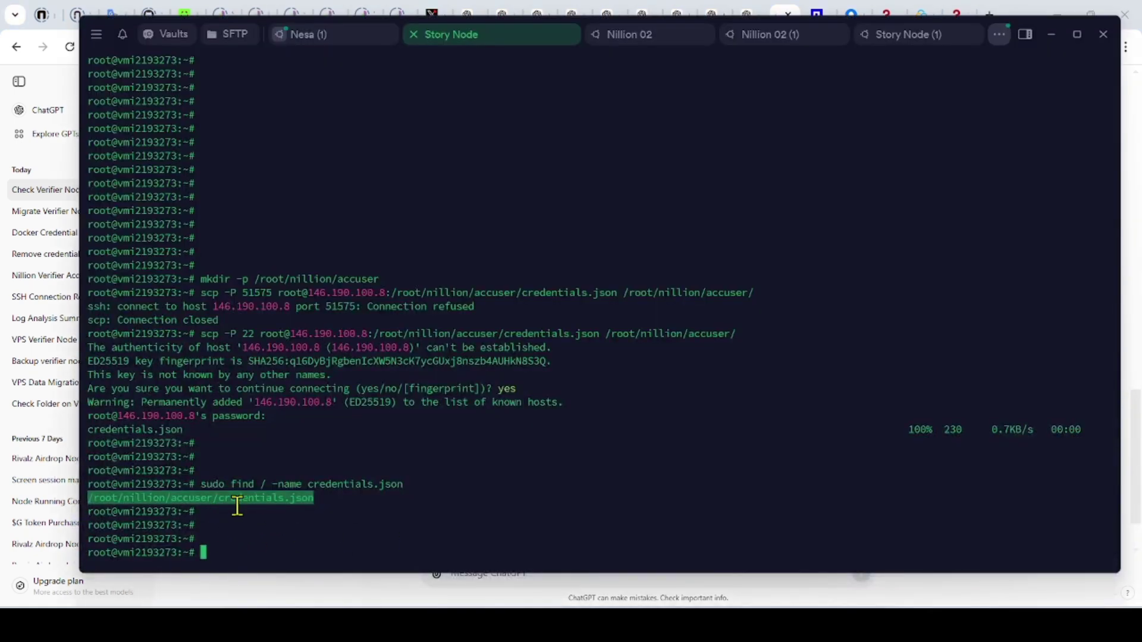
left_click(215, 556)
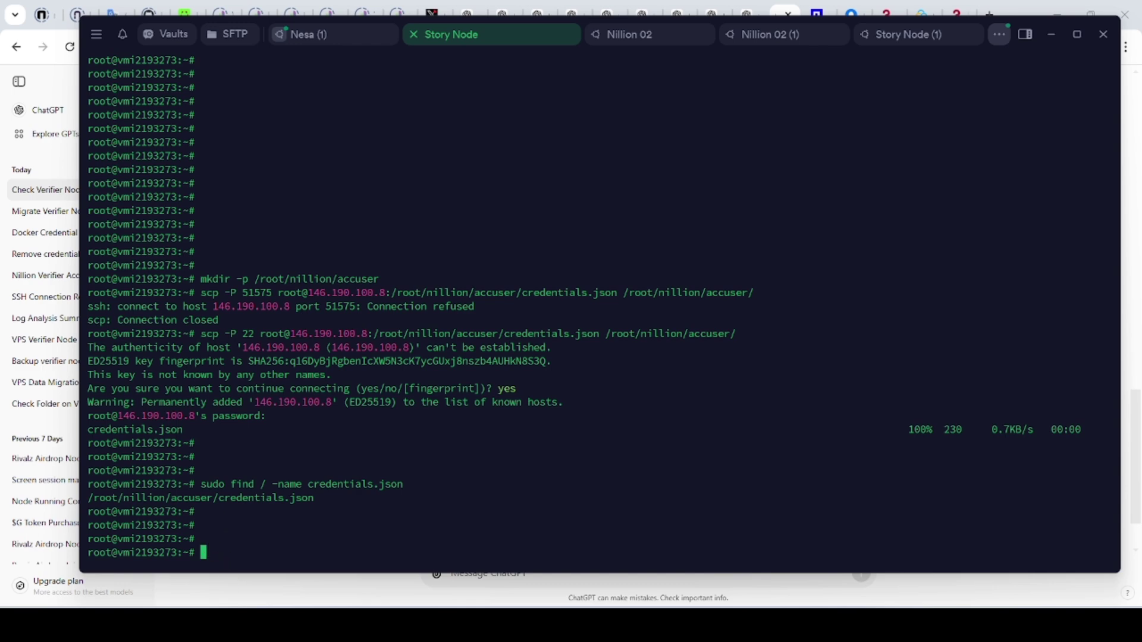
key("alt+Tab")
key("alt+Tab")
left_click(378, 584)
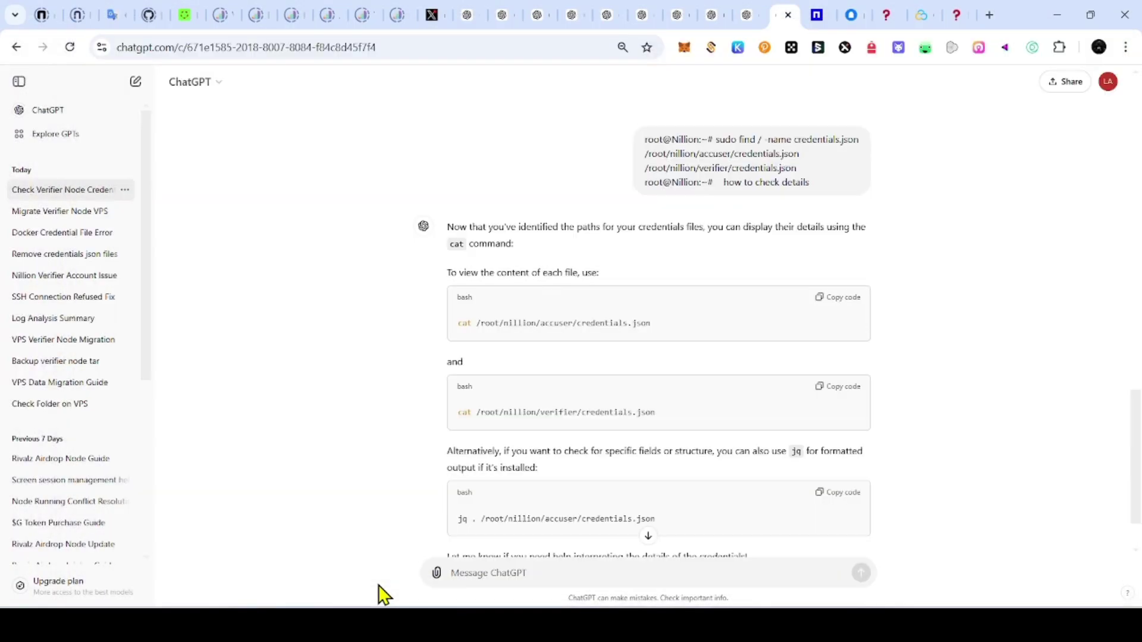
Step: Examine step 4 of ChatGPT's migration guide, checking the accuser directory in the docker run command
left_click(748, 20)
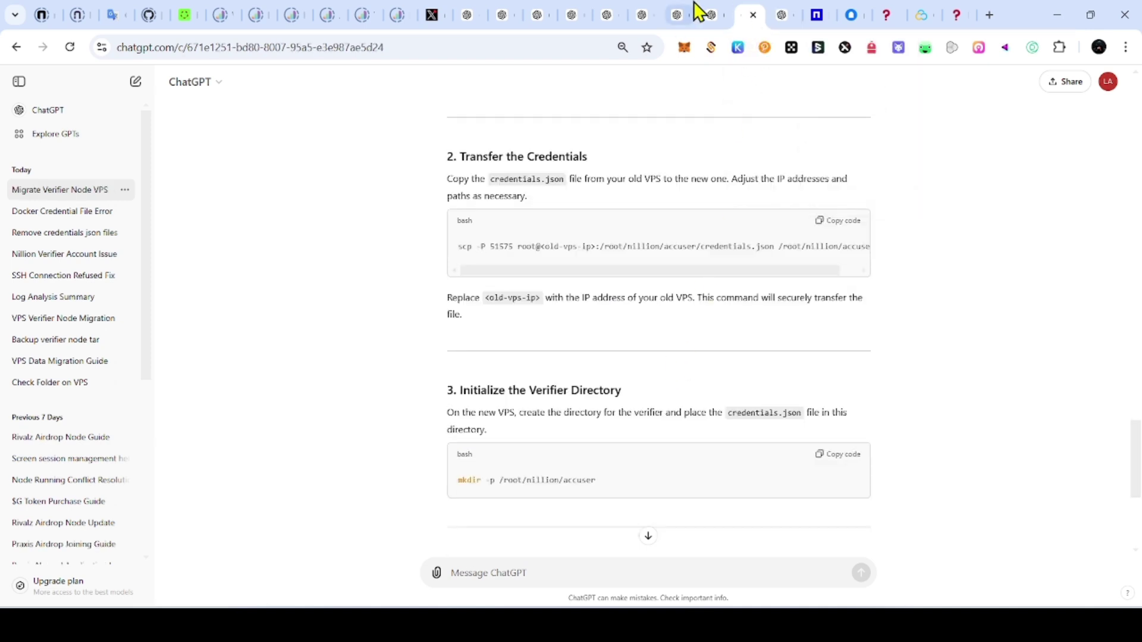
scroll(708, 238, "down", 5)
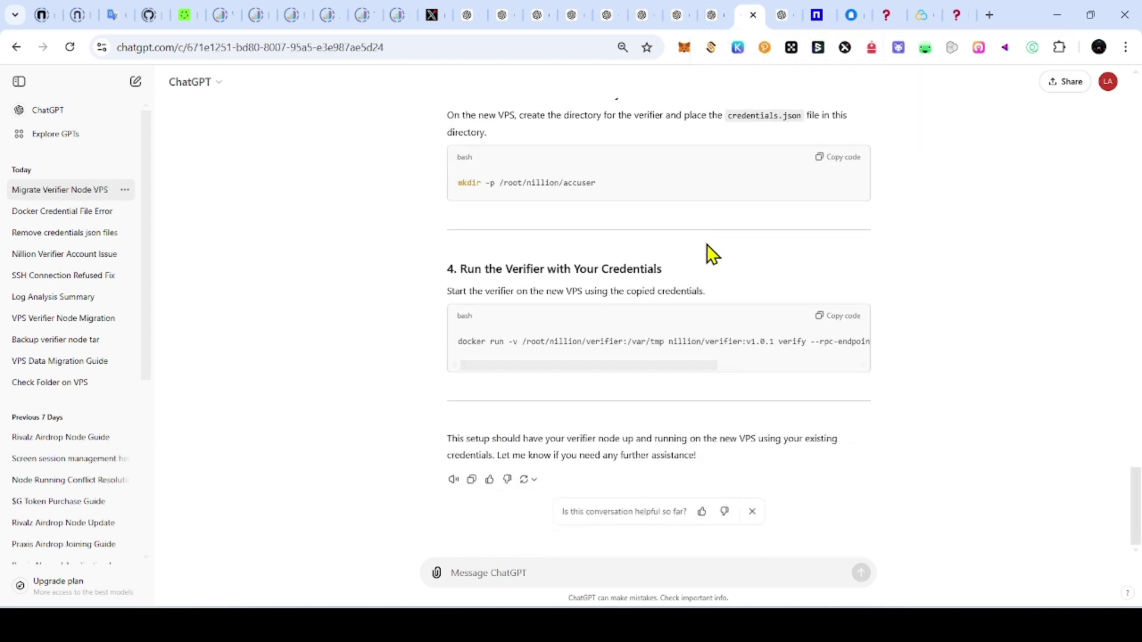
left_click_drag(538, 364, 843, 64)
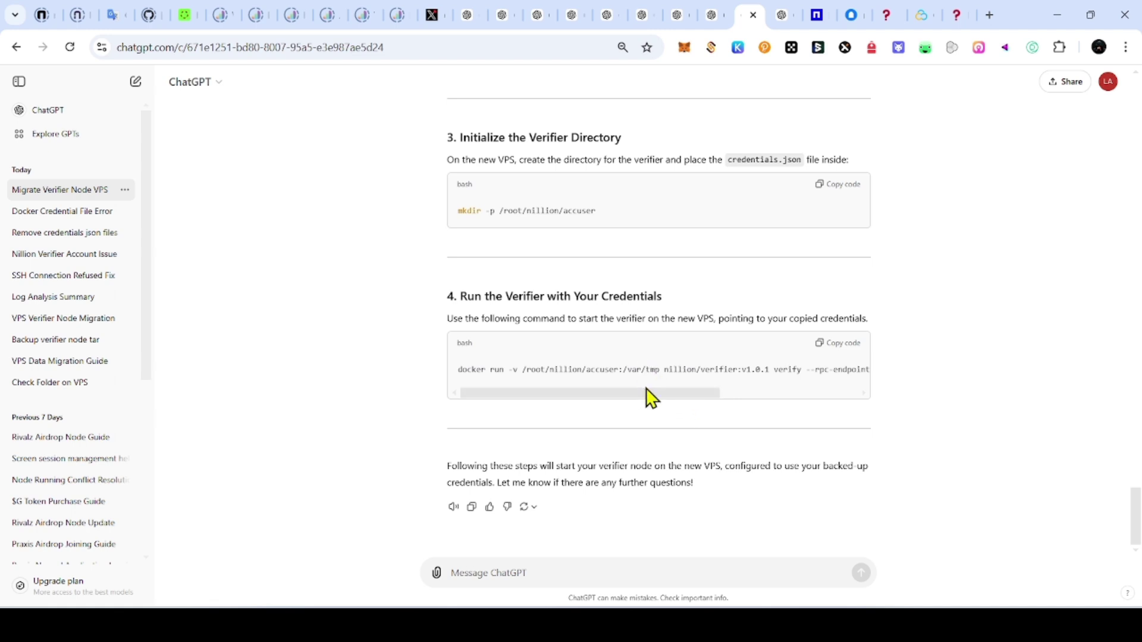
mouse_move(624, 389)
left_mouse_down()
mouse_move(705, 392)
mouse_move(537, 377)
mouse_move(618, 370)
left_mouse_up()
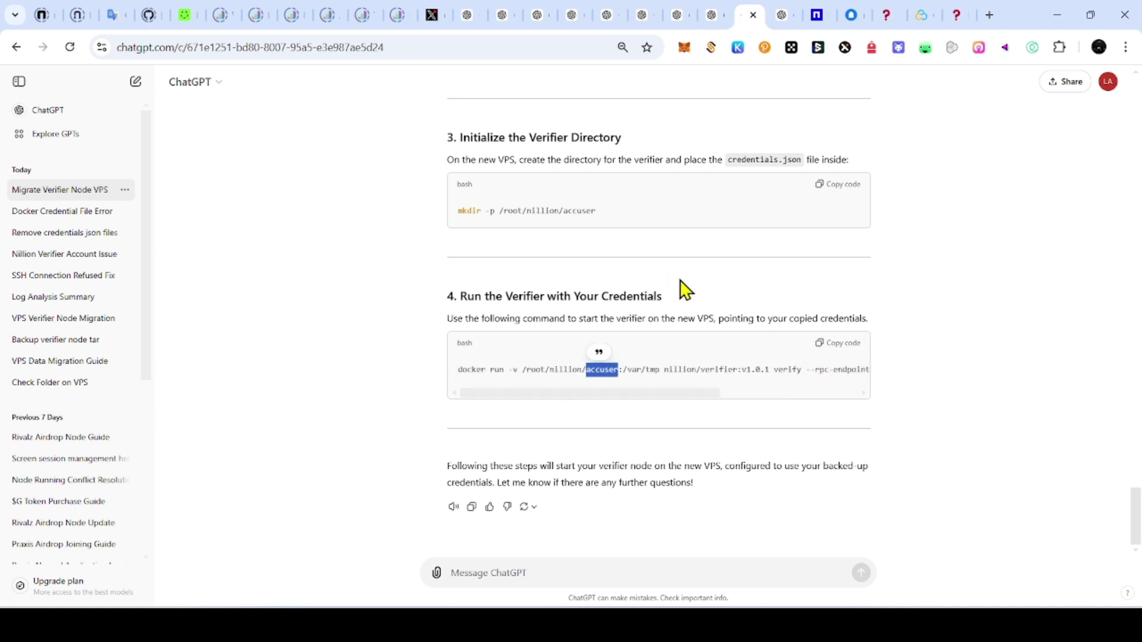
Step: Expand "7. Running the verifier" in the Nillion site's Linux verifier docs and examine the directory in its docker run command
left_click(820, 17)
scroll(922, 479, "down", 5)
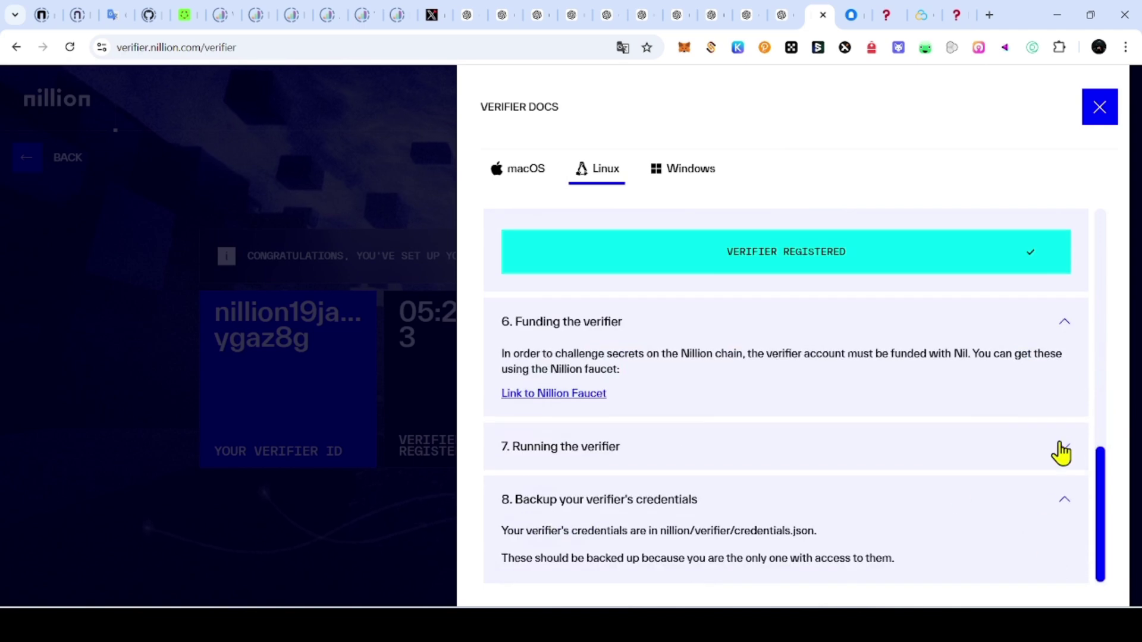
left_click(1071, 453)
left_click_drag(663, 514, 718, 513)
left_click(678, 509)
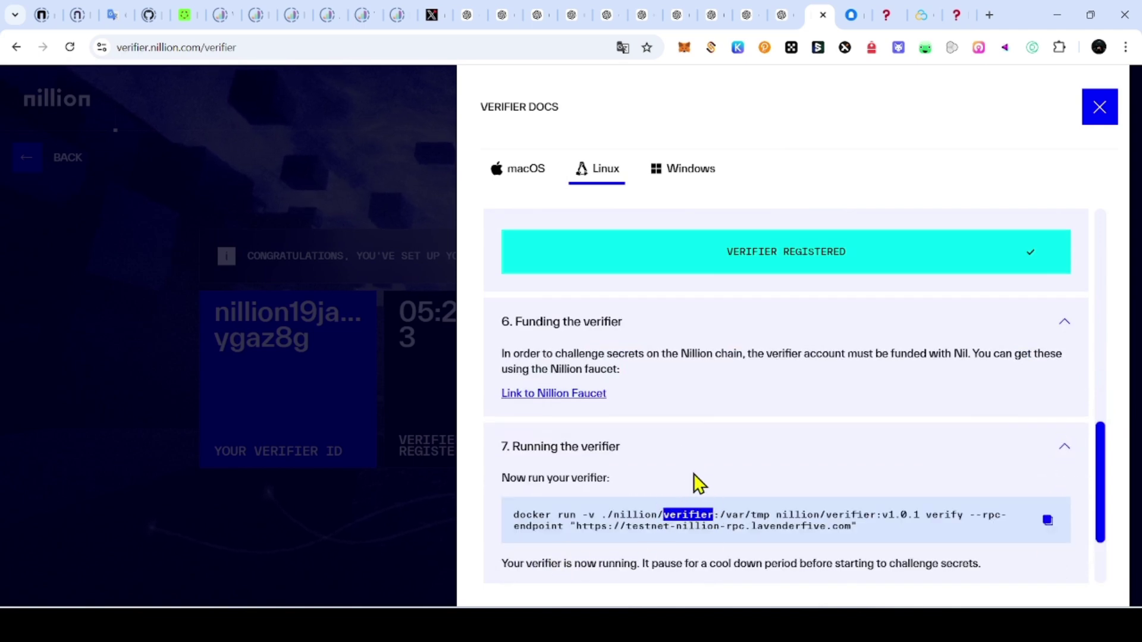
left_click(676, 498)
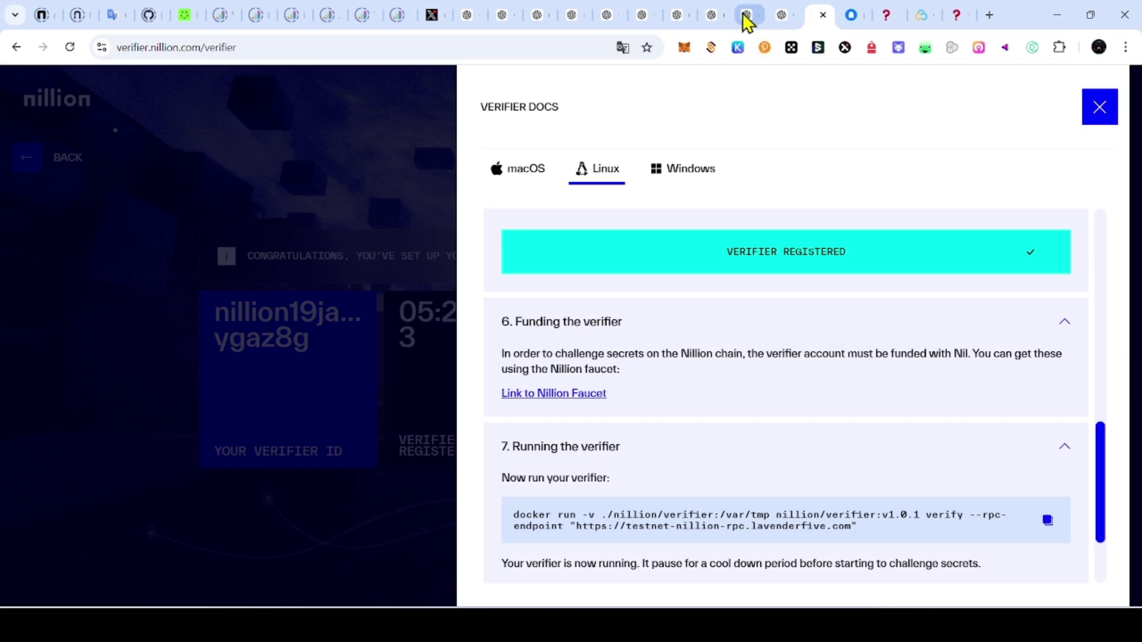
Step: Read steps 6 to 8 of the Mirror guide on the accuser credentials and the verifier command
left_click(851, 16)
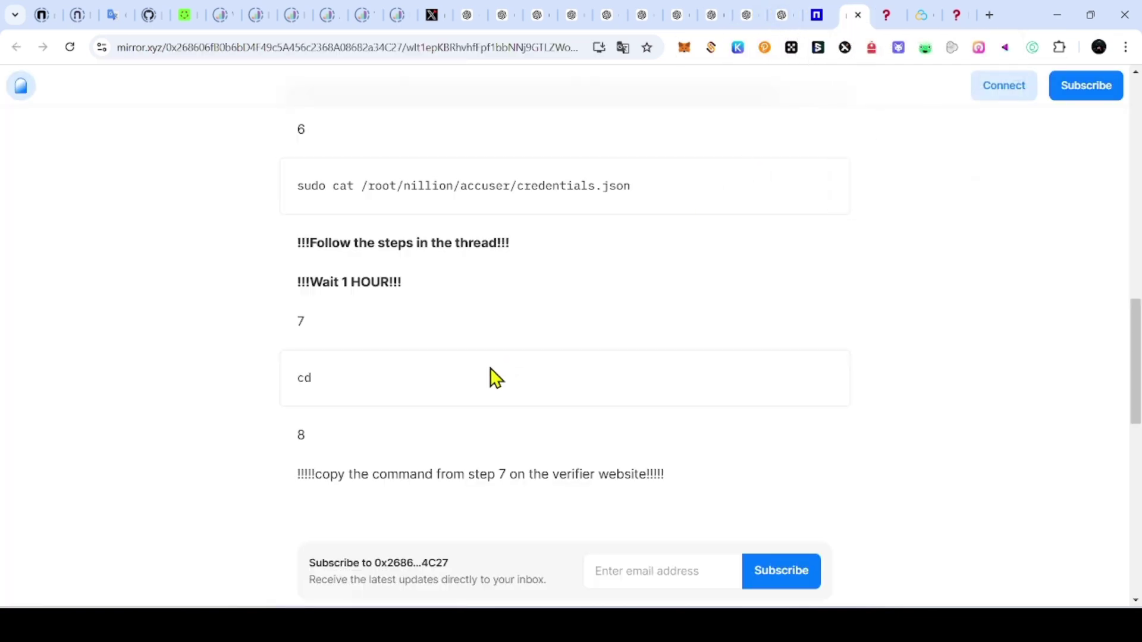
scroll(589, 365, "down", 3)
scroll(591, 368, "up", 3)
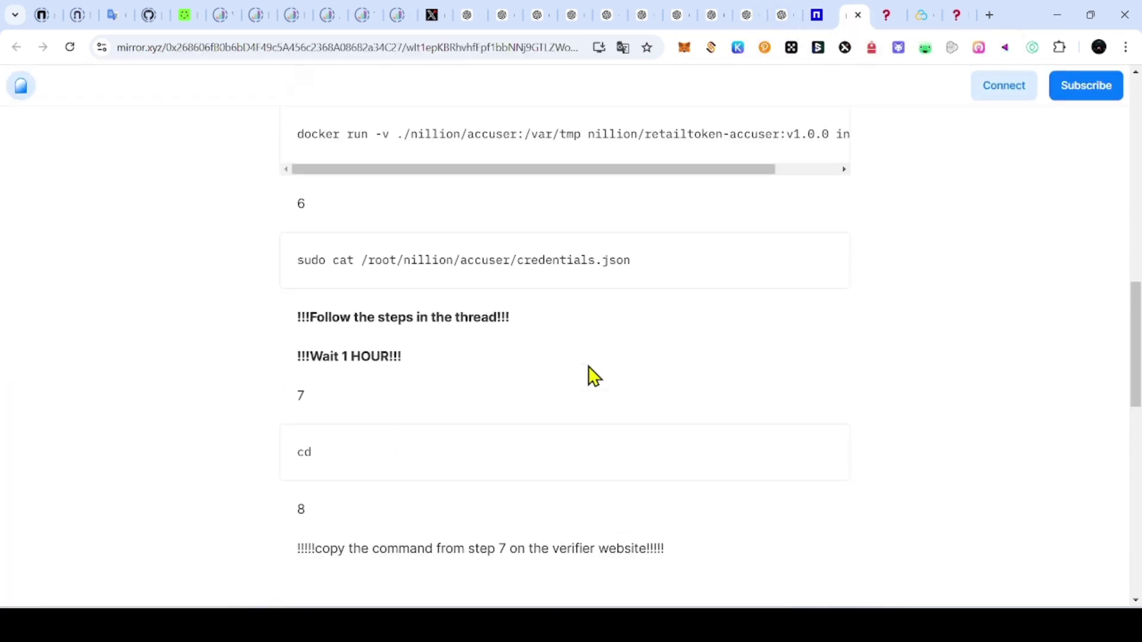
Step: Examine the accuser path in the Mac and Linux docker run command of the Nillion Verifier FAQs and copy that command
left_click(889, 18)
left_click_drag(367, 400, 547, 418)
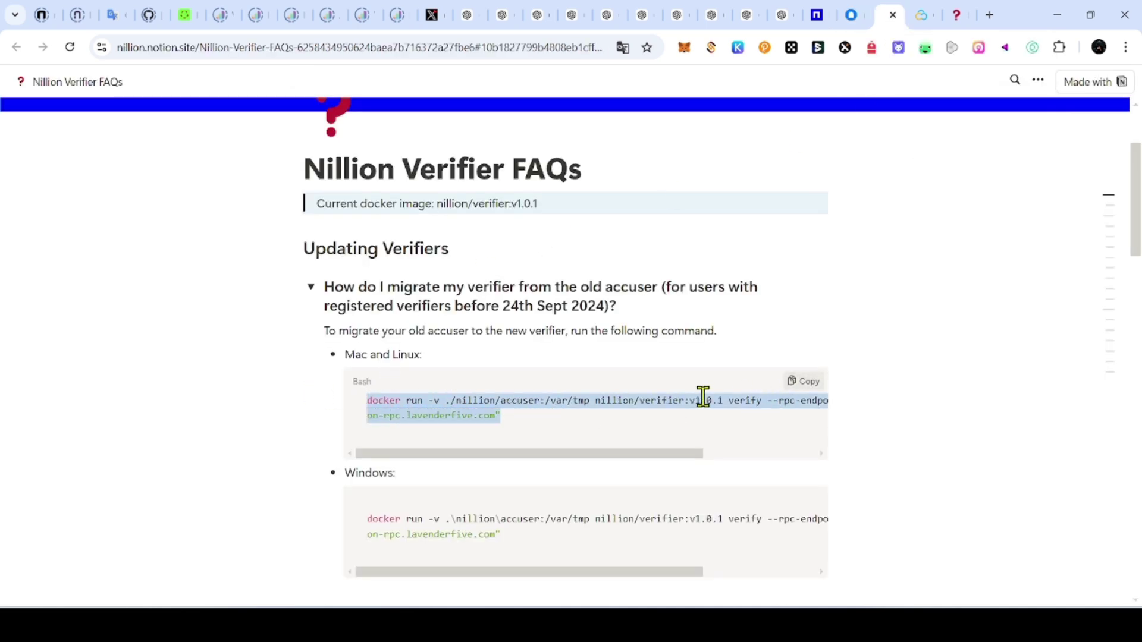
left_click(565, 402)
double_click(512, 401)
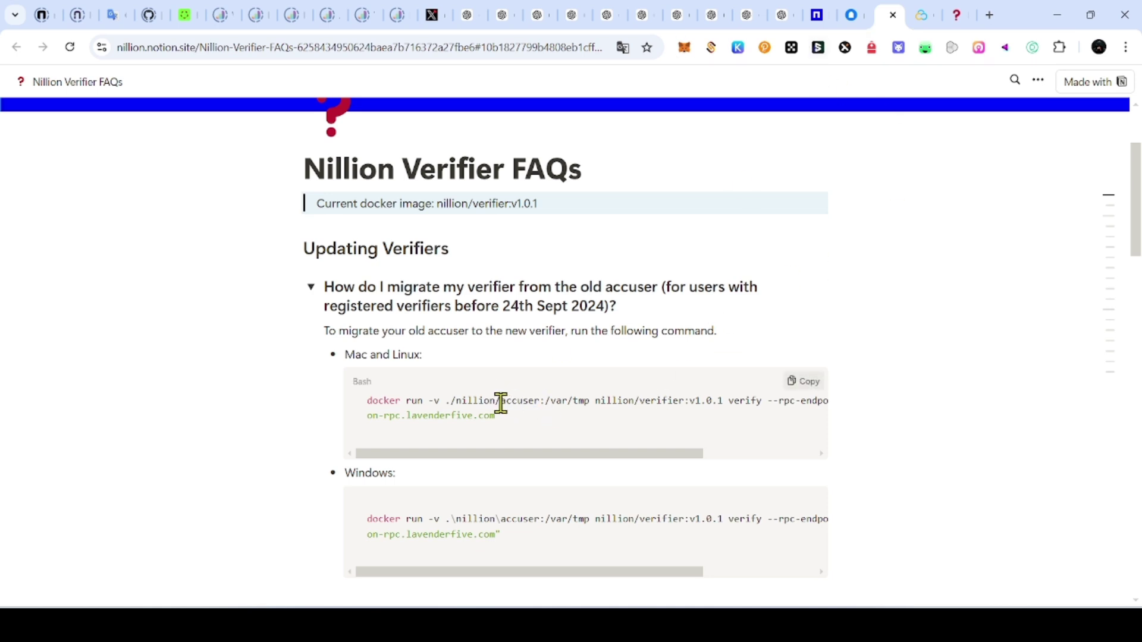
left_click_drag(500, 401, 545, 402)
left_click(532, 417)
left_click(794, 388)
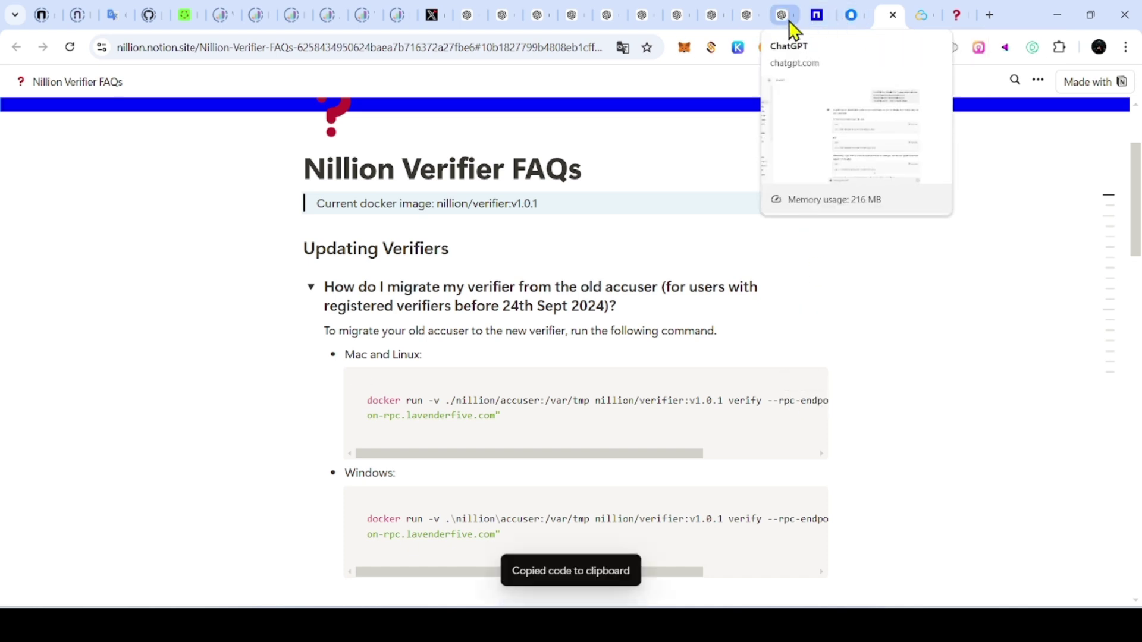
Step: Return to ChatGPT's migration guide, copy the step 4 docker run command, and check its /root/nillion/accuser mount path
mouse_move(748, 18)
left_click(713, 17)
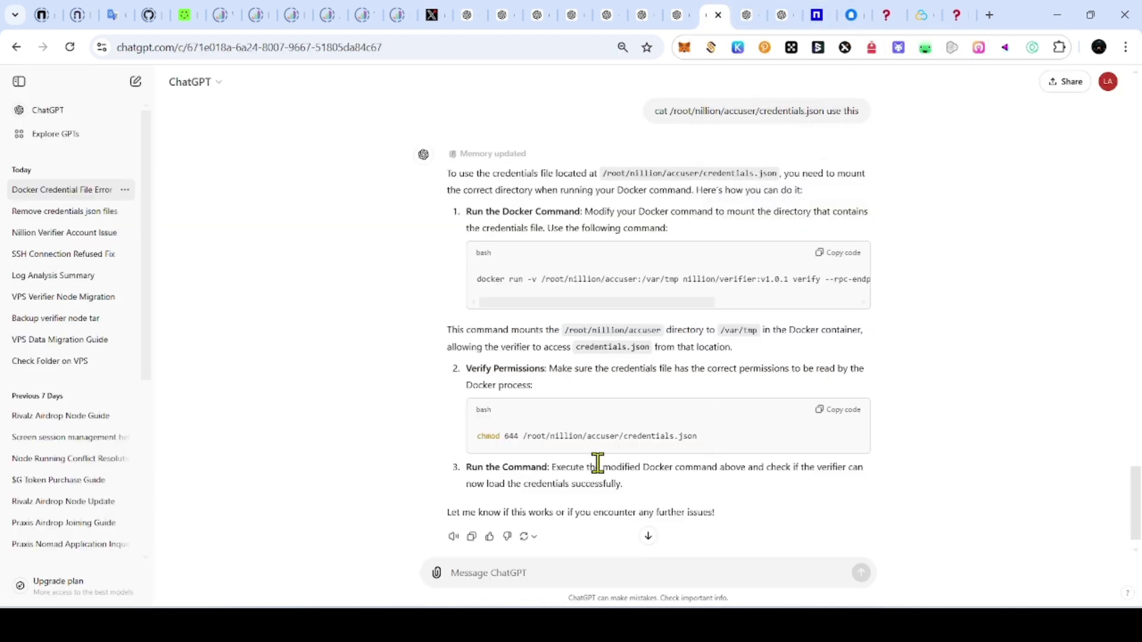
left_click(748, 16)
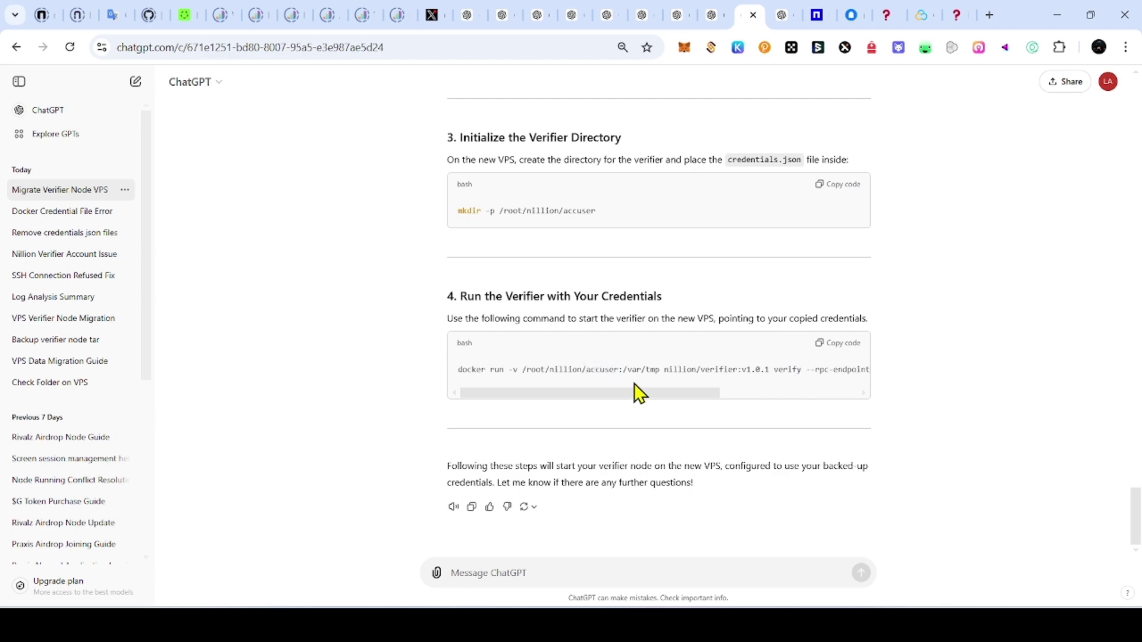
left_click(830, 344)
left_click_drag(508, 369, 632, 370)
left_click(627, 445)
Step: Compare the guide's earlier version with the prompt that asked for the ./nillion/accuser docker command in step 4
scroll(627, 445, "up", 15)
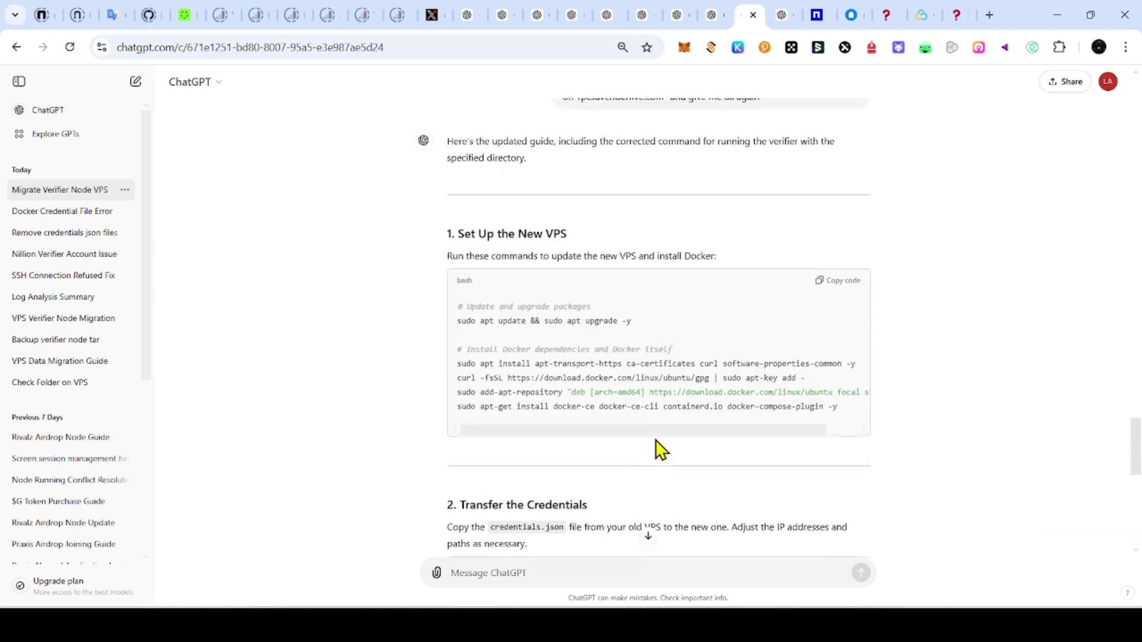
scroll(636, 450, "up", 1)
left_click_drag(581, 267, 722, 255)
scroll(684, 439, "up", 15)
scroll(695, 387, "down", 14)
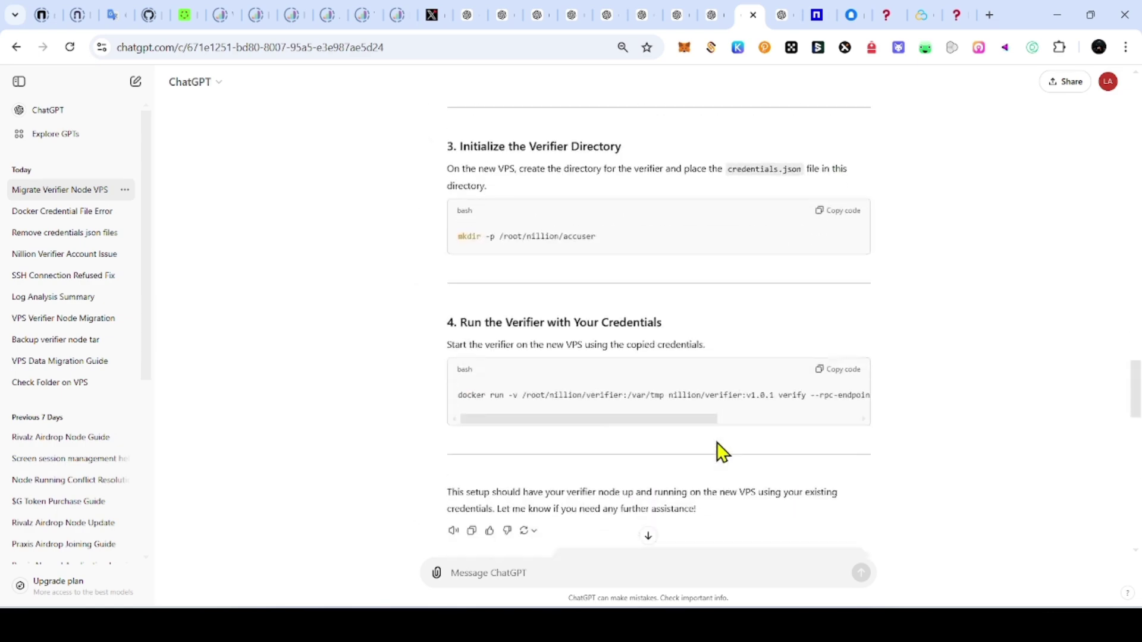
scroll(716, 452, "up", 6)
scroll(716, 441, "down", 6)
scroll(716, 444, "up", 14)
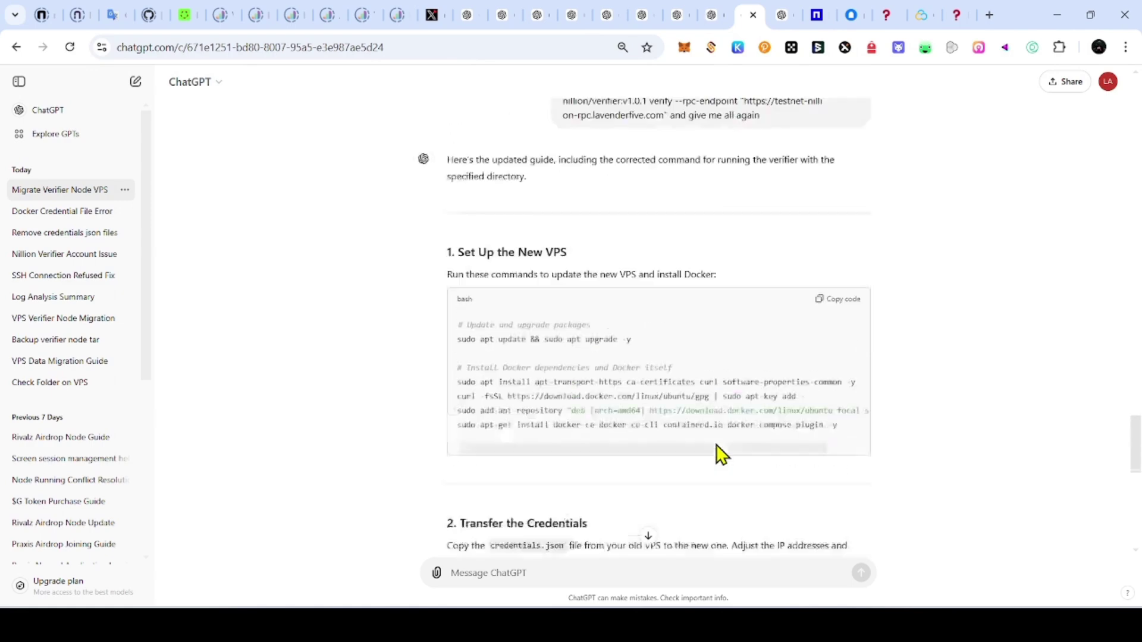
left_click_drag(662, 297, 705, 321)
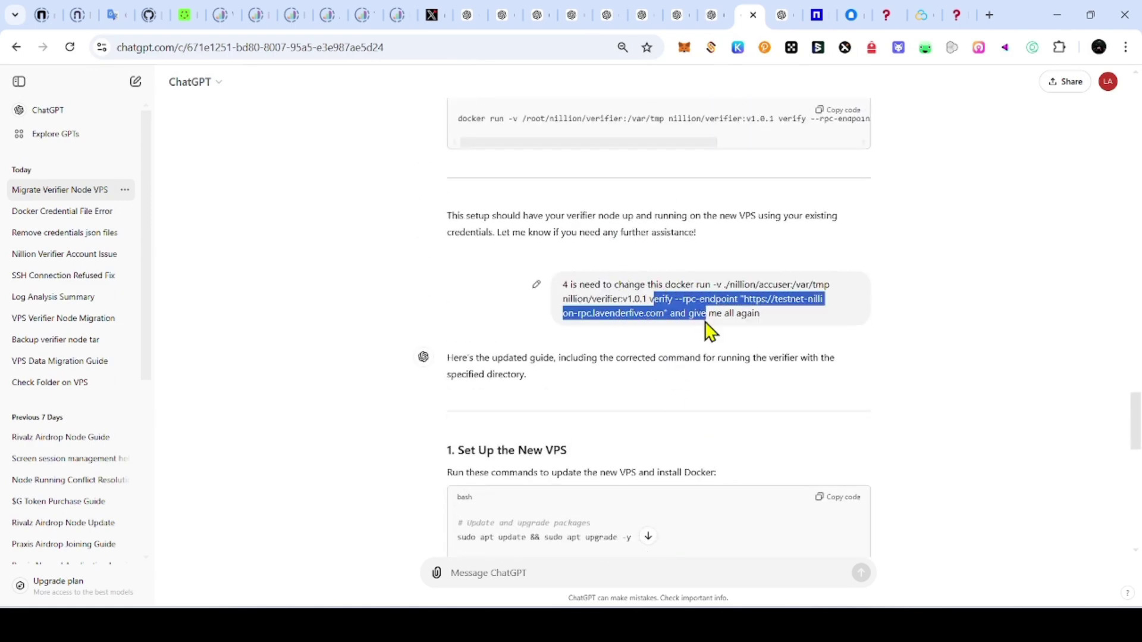
left_click(597, 281)
left_click_drag(597, 283, 690, 301)
left_click(830, 393)
scroll(706, 524, "down", 12)
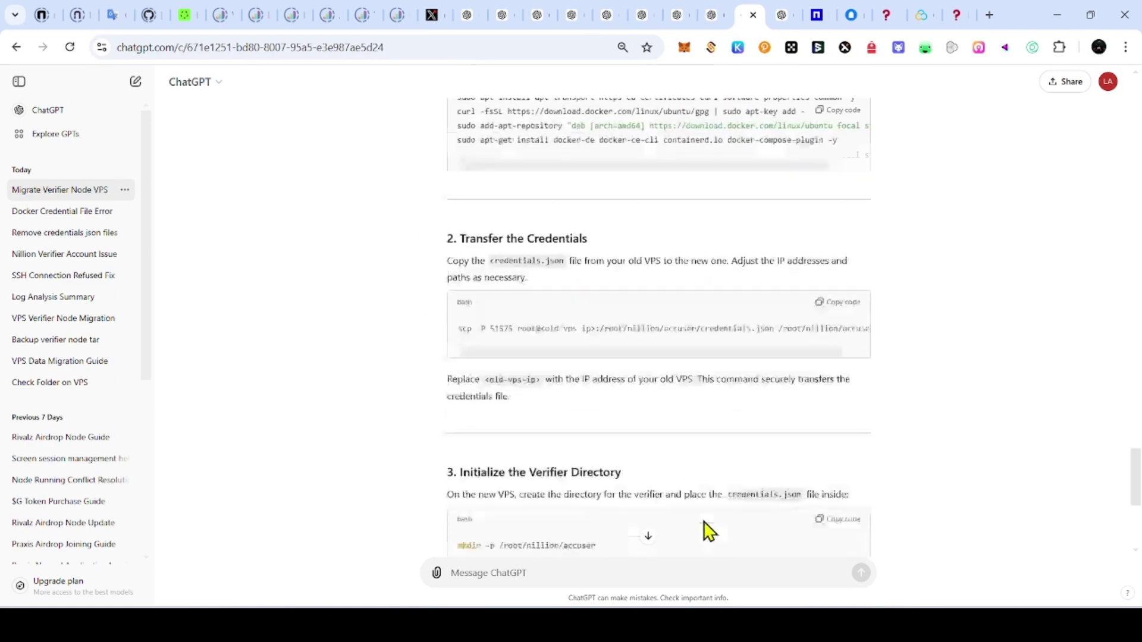
Step: Copy the guide's step 4 docker run command and run it on Story Node to start nillion/verifier:v1.0.1 with /root/nillion/accuser mounted
left_click(821, 344)
left_click_drag(602, 373, 735, 373)
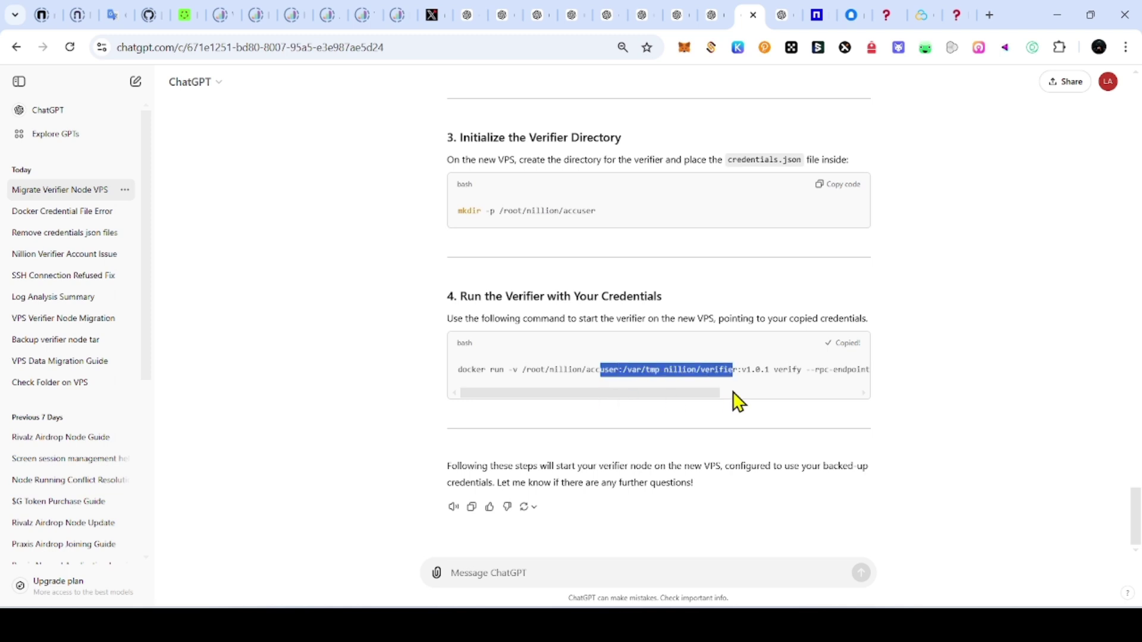
left_click(827, 348)
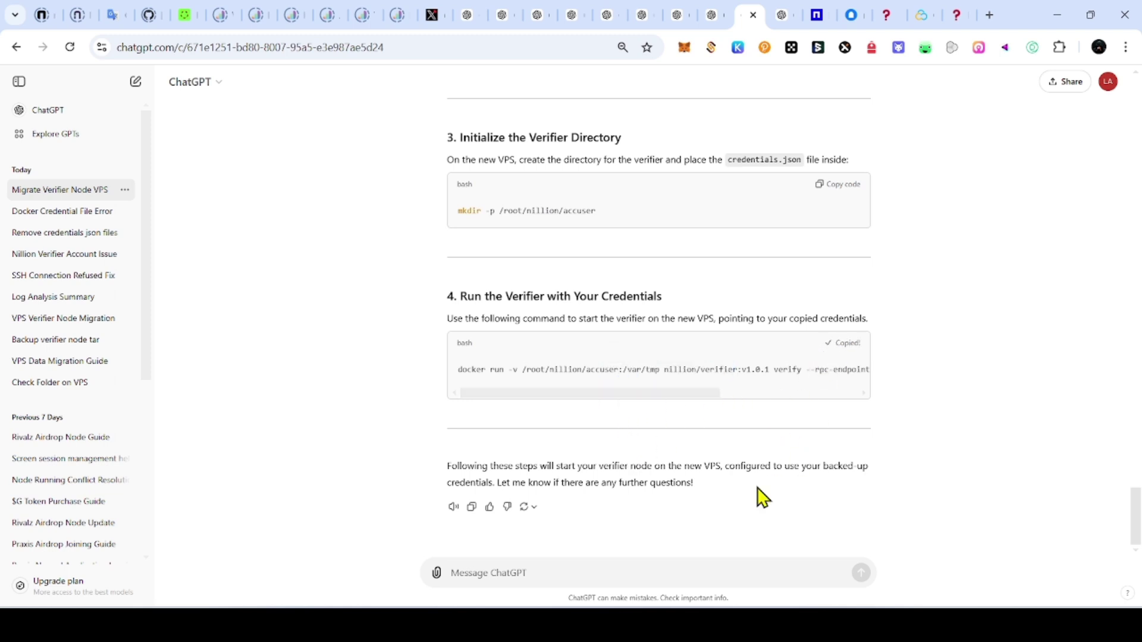
key("alt+Tab")
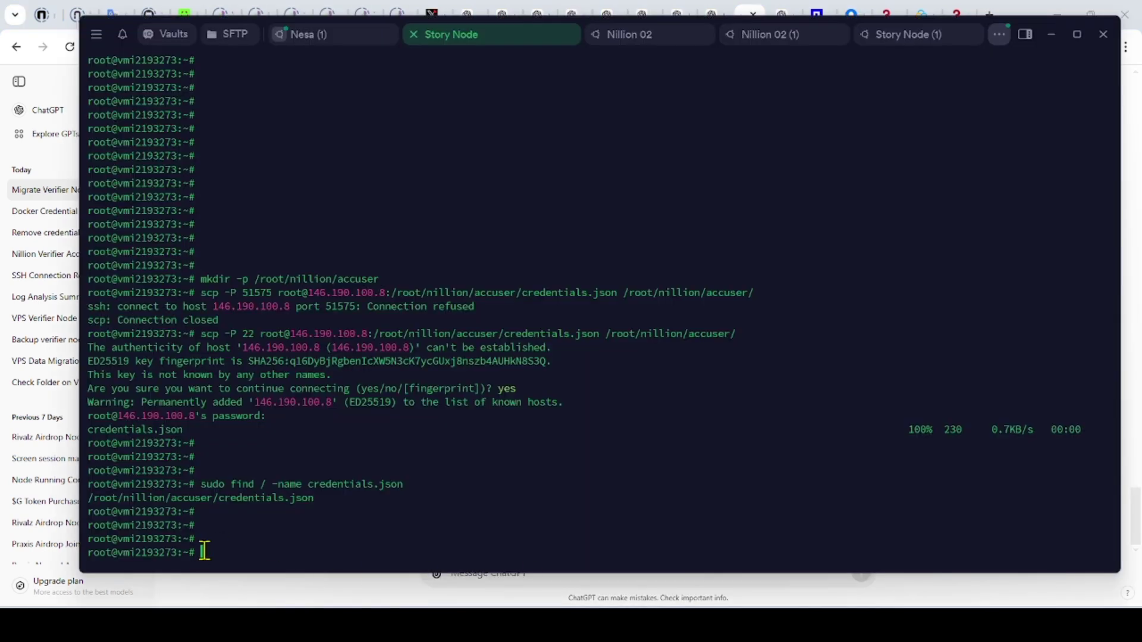
key("ctrl+v")
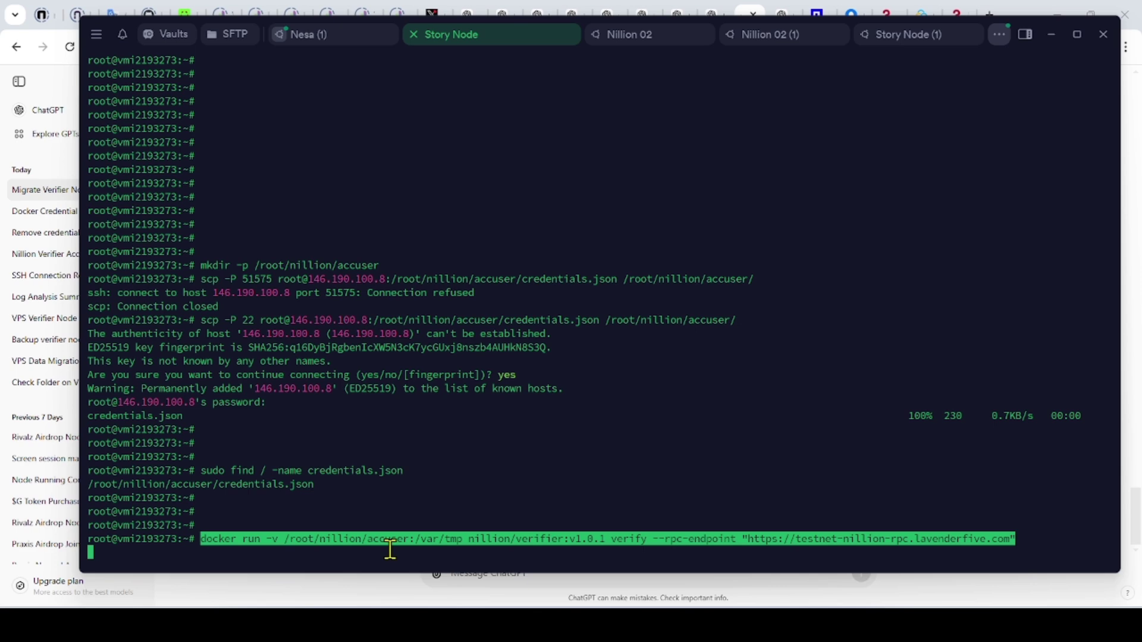
key("Return")
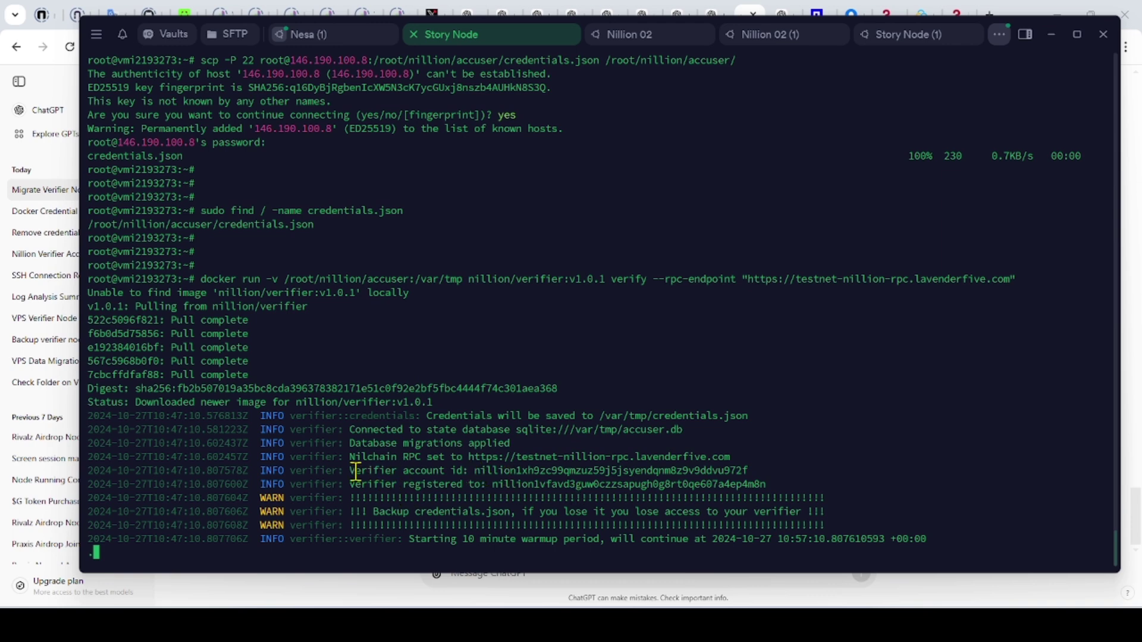
Step: Compare the verifier account id in Story Node's container output with the verifier ID on the Nillion verifier page
left_click_drag(356, 472, 463, 472)
left_click_drag(476, 471, 755, 471)
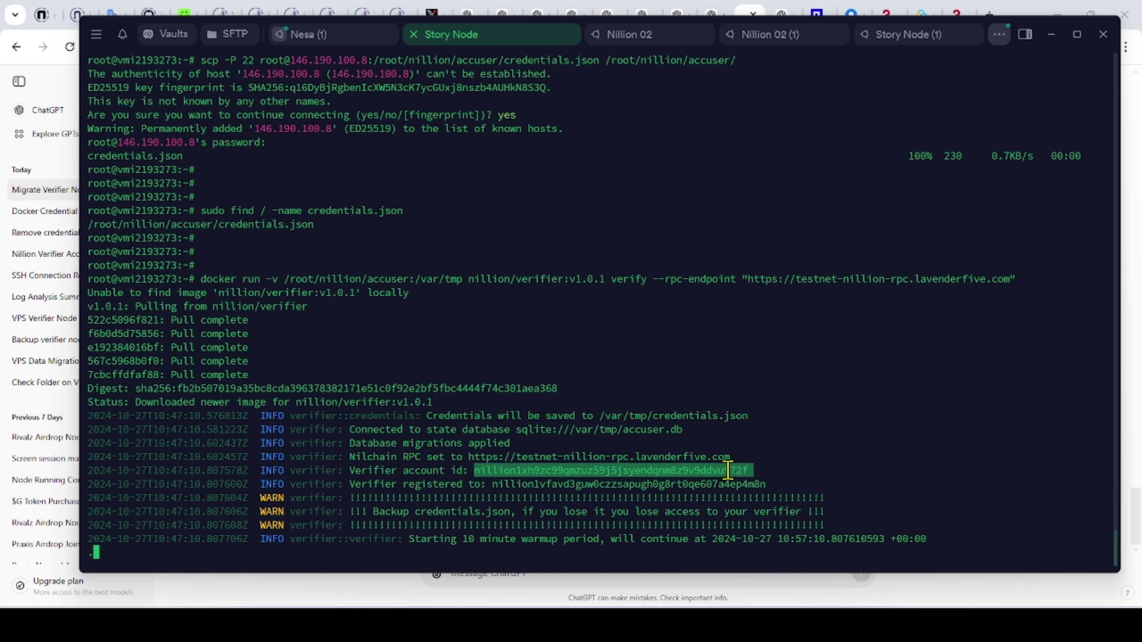
left_click(742, 472)
key("alt+Tab")
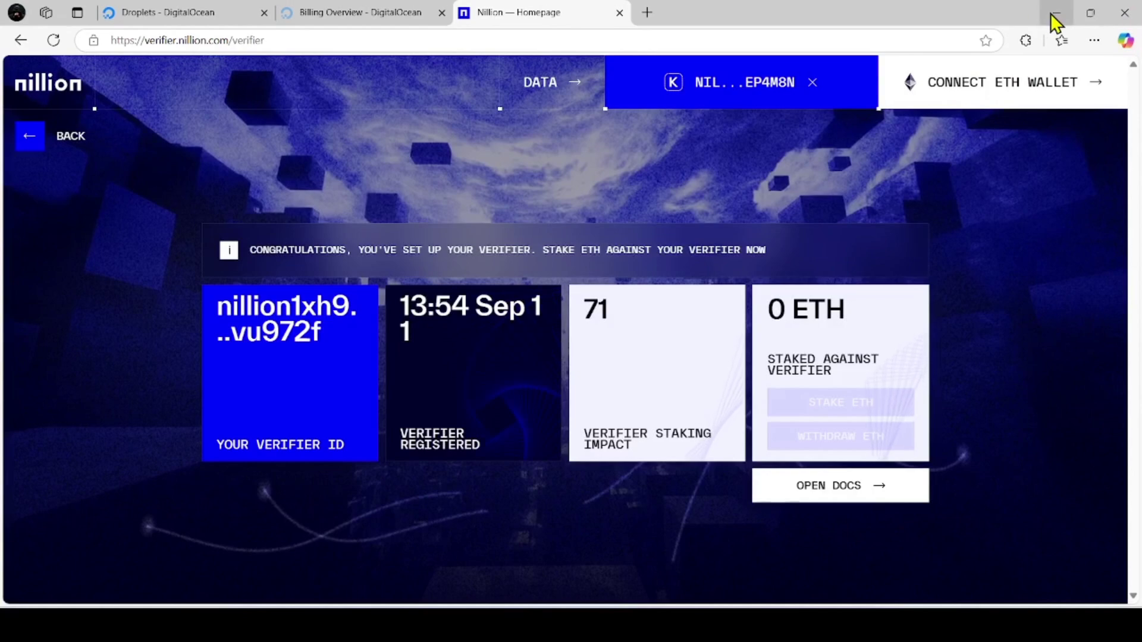
key("alt+Tab")
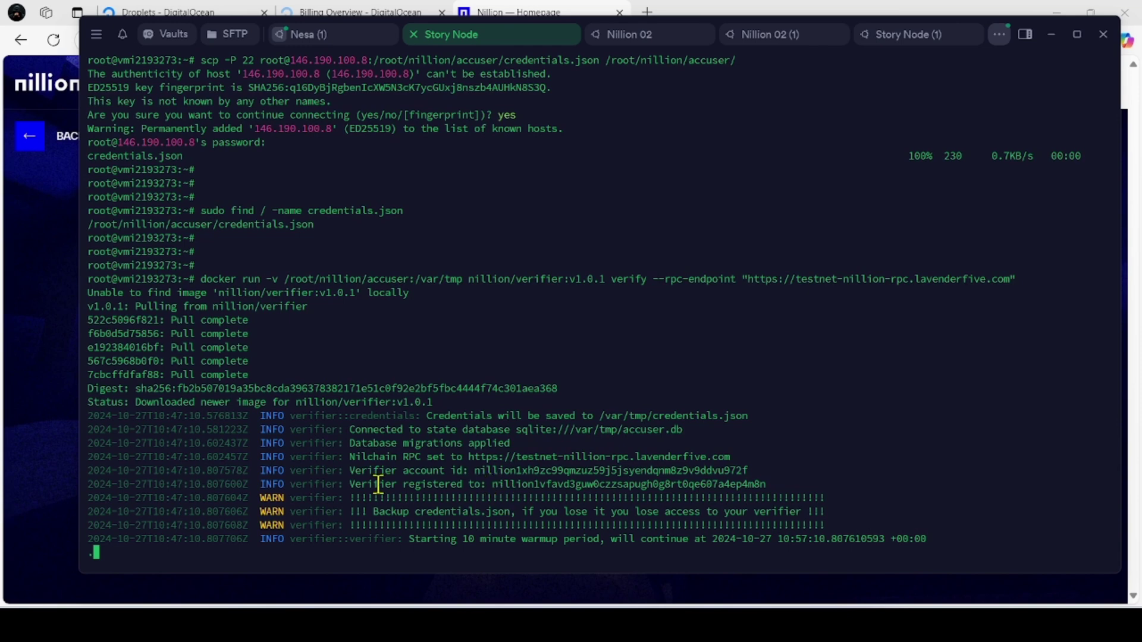
Step: Compare the registered-to address in Story Node's log with the wallet connected on the Nillion verifier page
left_click_drag(350, 485, 776, 485)
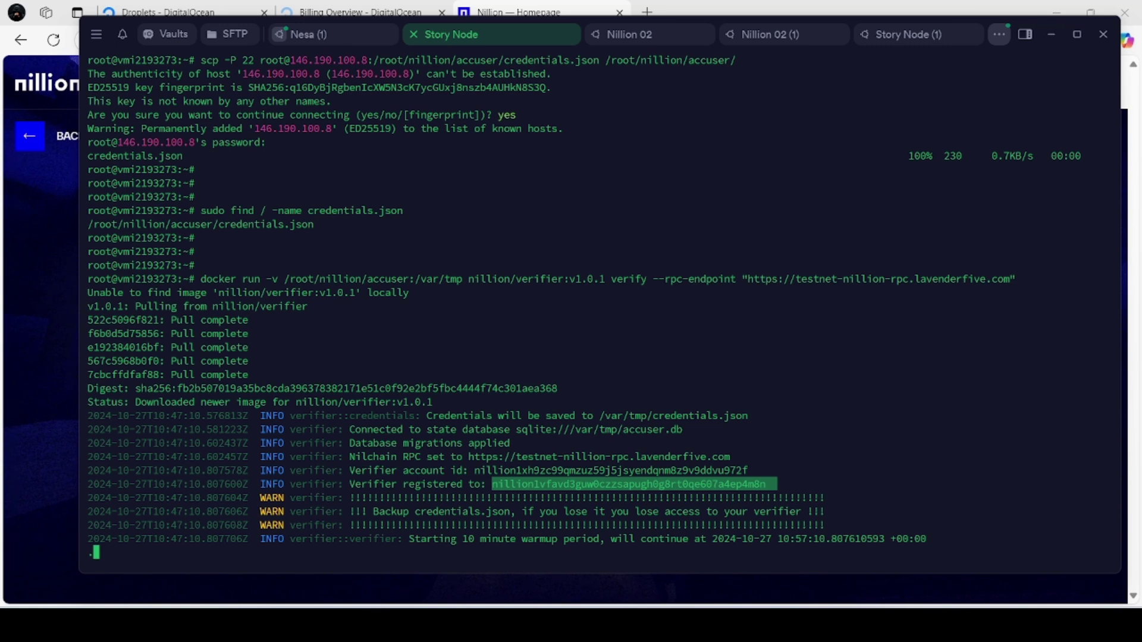
key("alt+Tab")
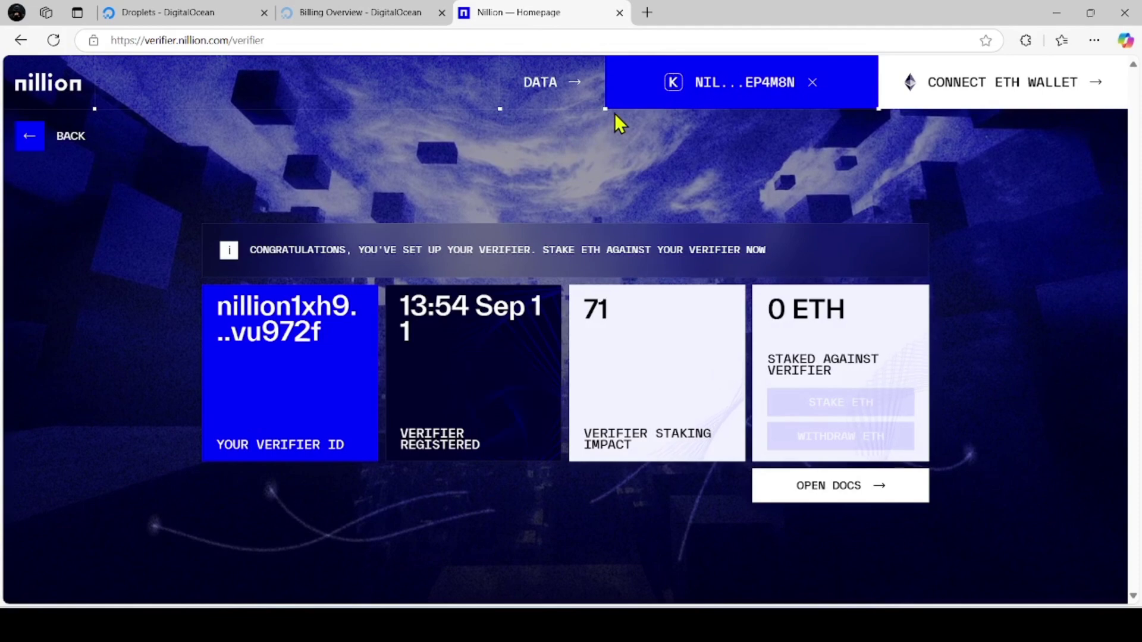
left_click(669, 625)
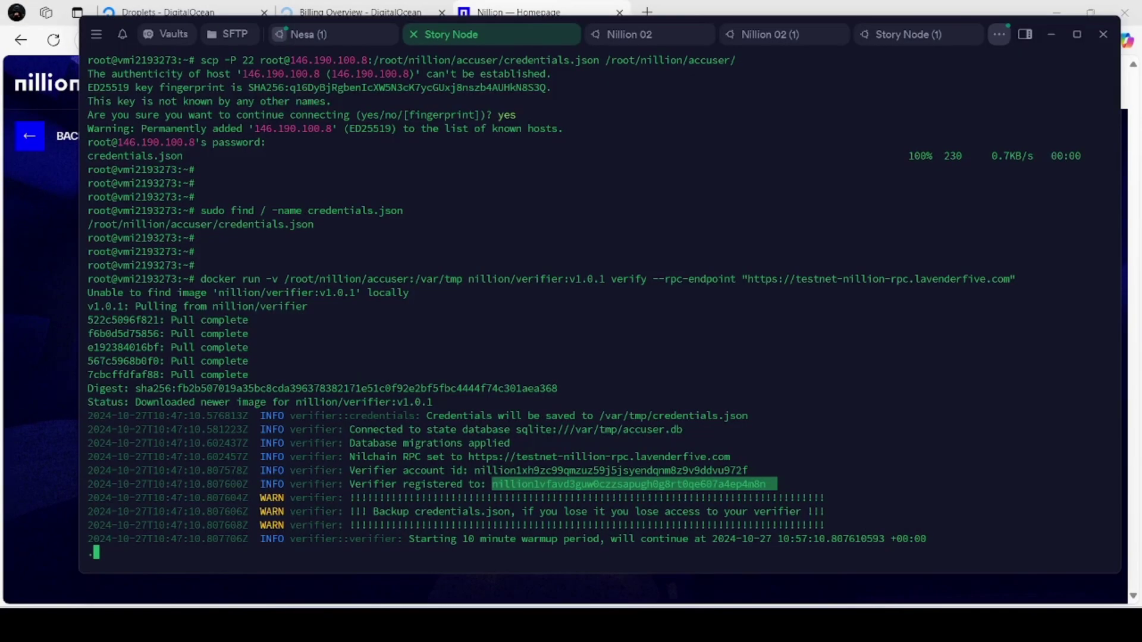
left_click(438, 470)
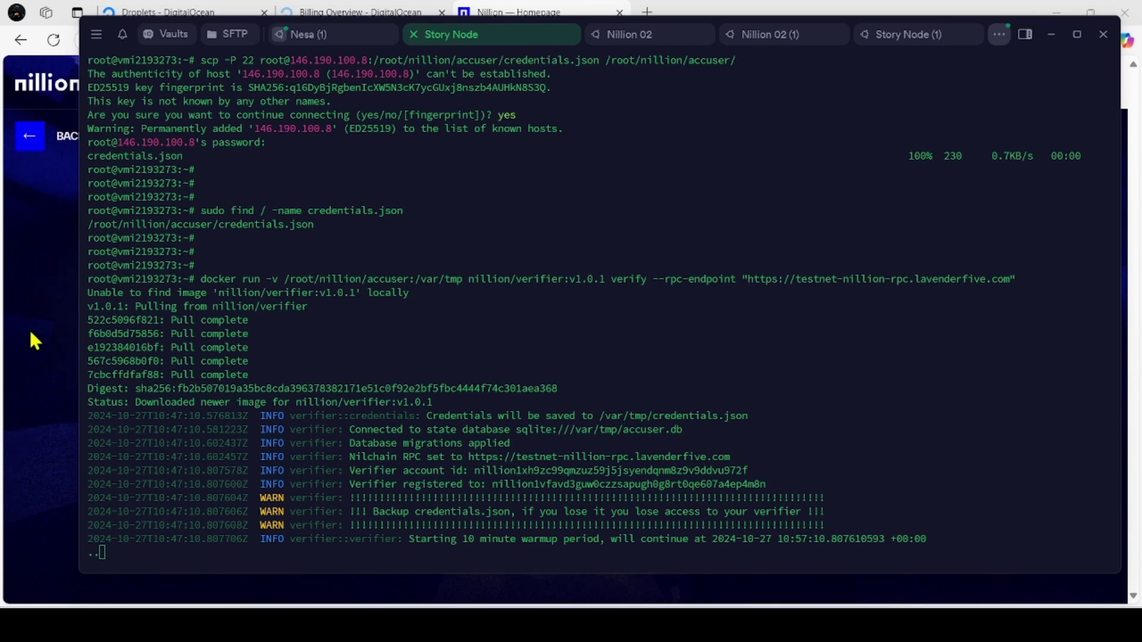
Step: Switch to Discord and read the Nillion verifier-program discussion about the credentials error and the ChatGPT solution
key("alt+Tab")
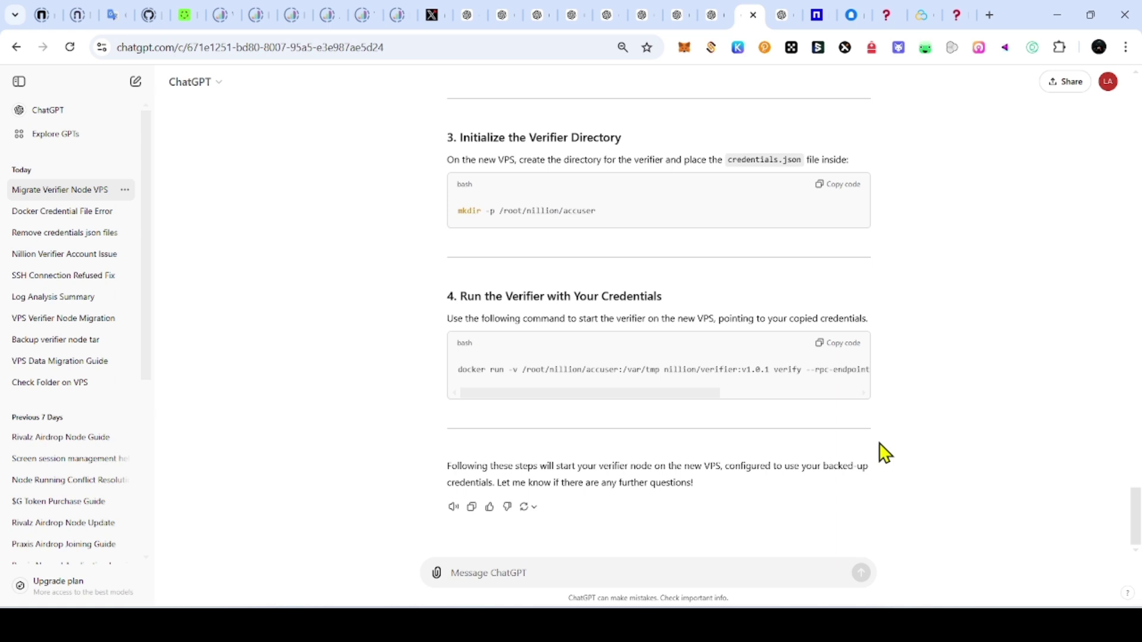
key("alt+Tab")
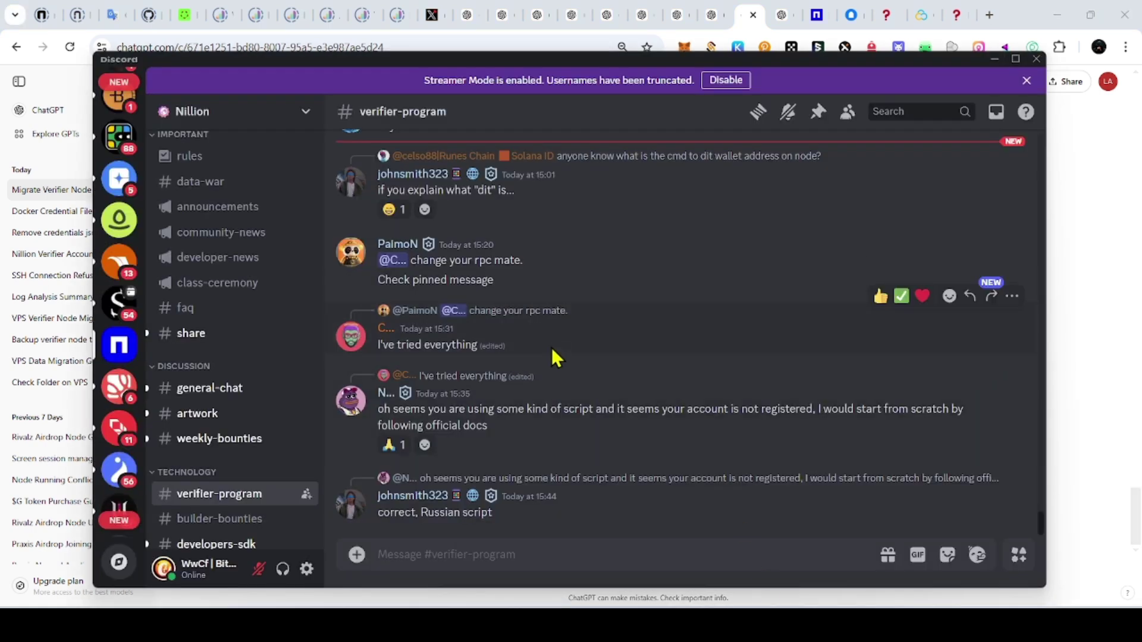
scroll(580, 378, "up", 10)
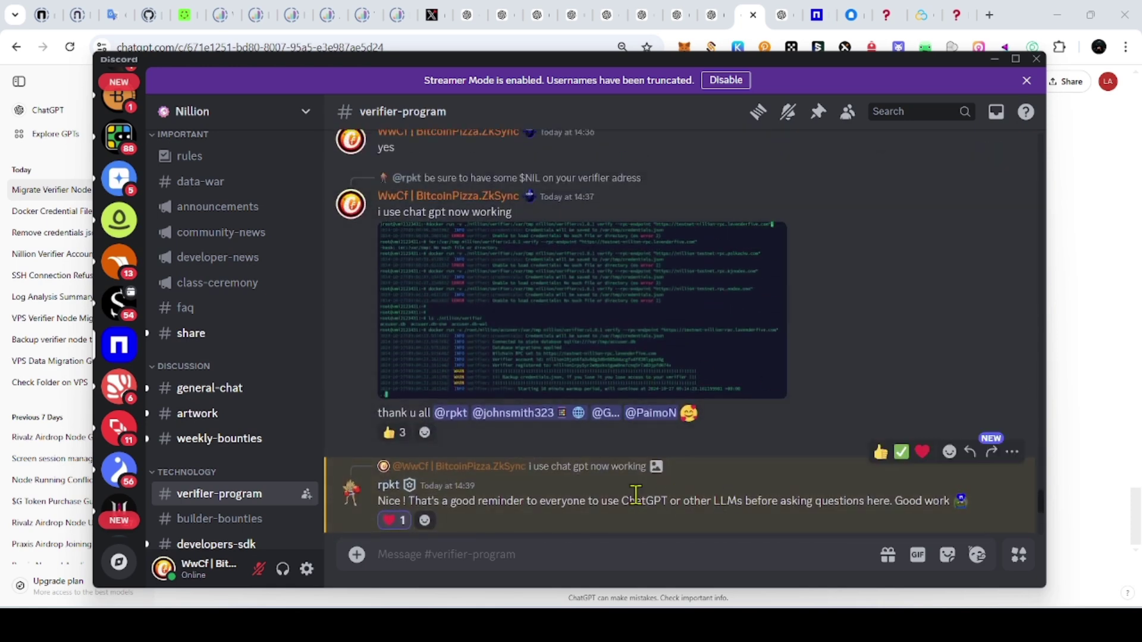
scroll(538, 295, "up", 3)
scroll(523, 333, "up", 4)
scroll(517, 357, "down", 10)
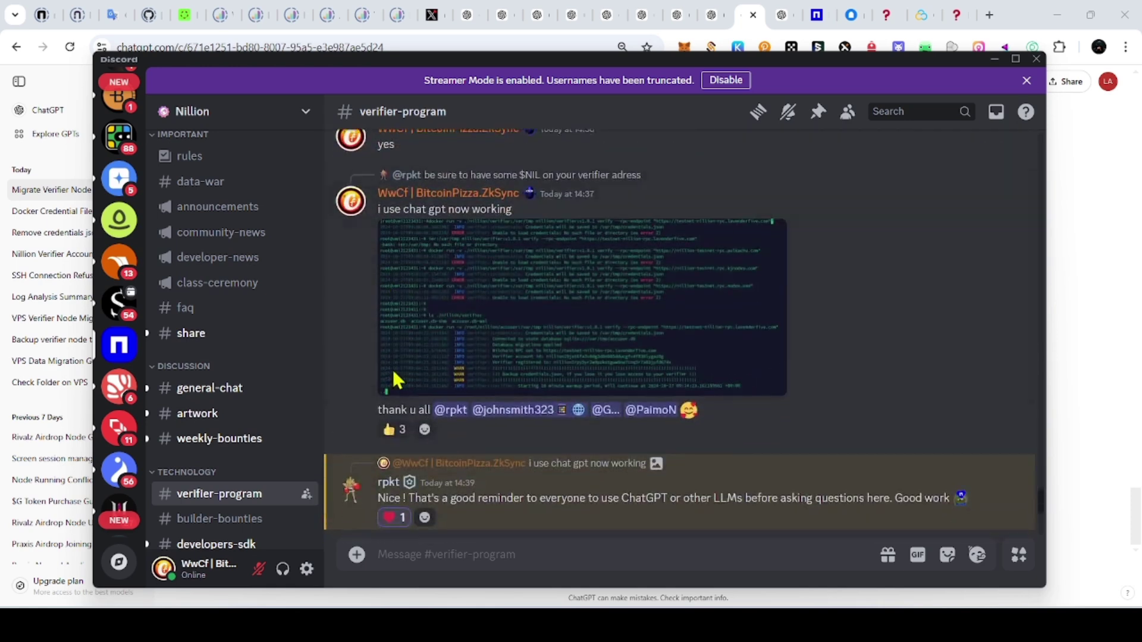
scroll(483, 294, "up", 1)
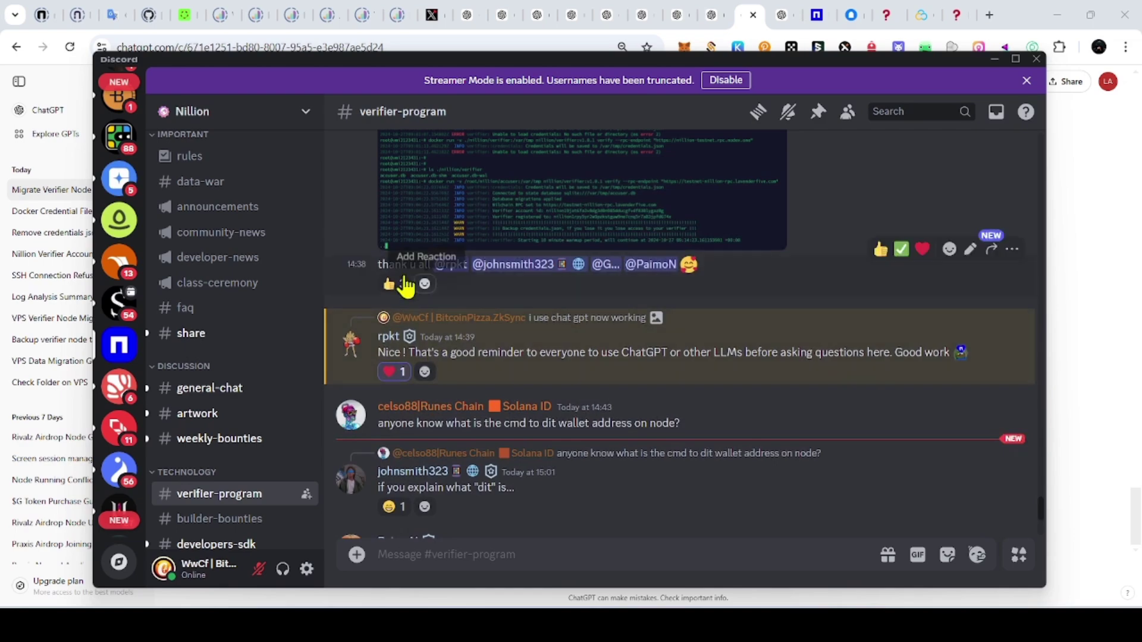
scroll(571, 333, "up", 8)
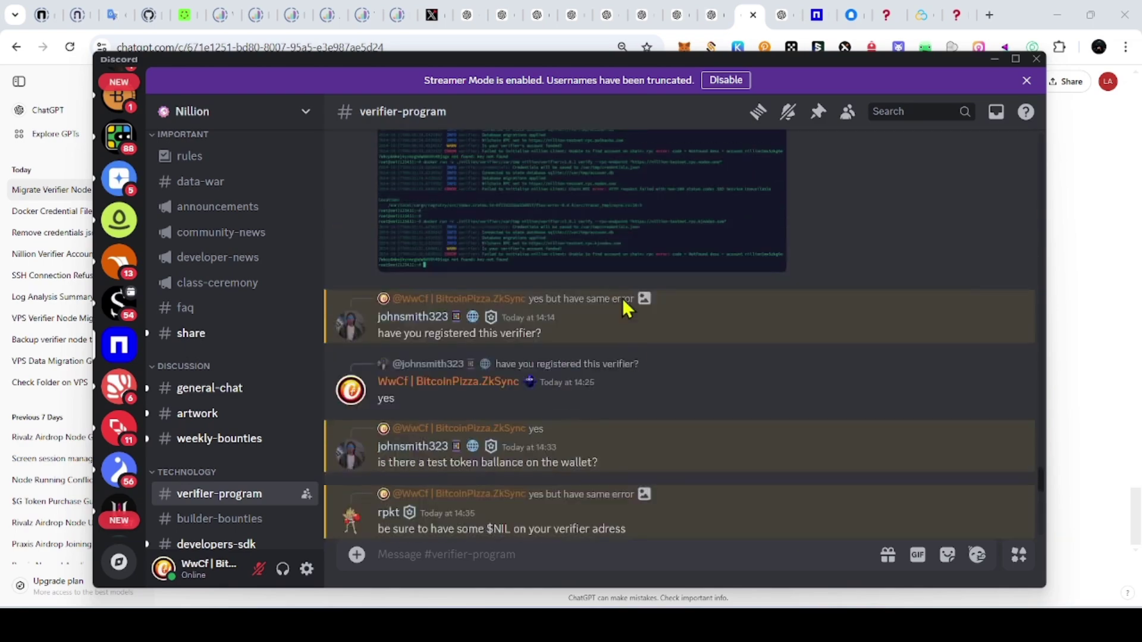
scroll(622, 298, "down", 5)
scroll(622, 330, "down", 5)
left_click(994, 59)
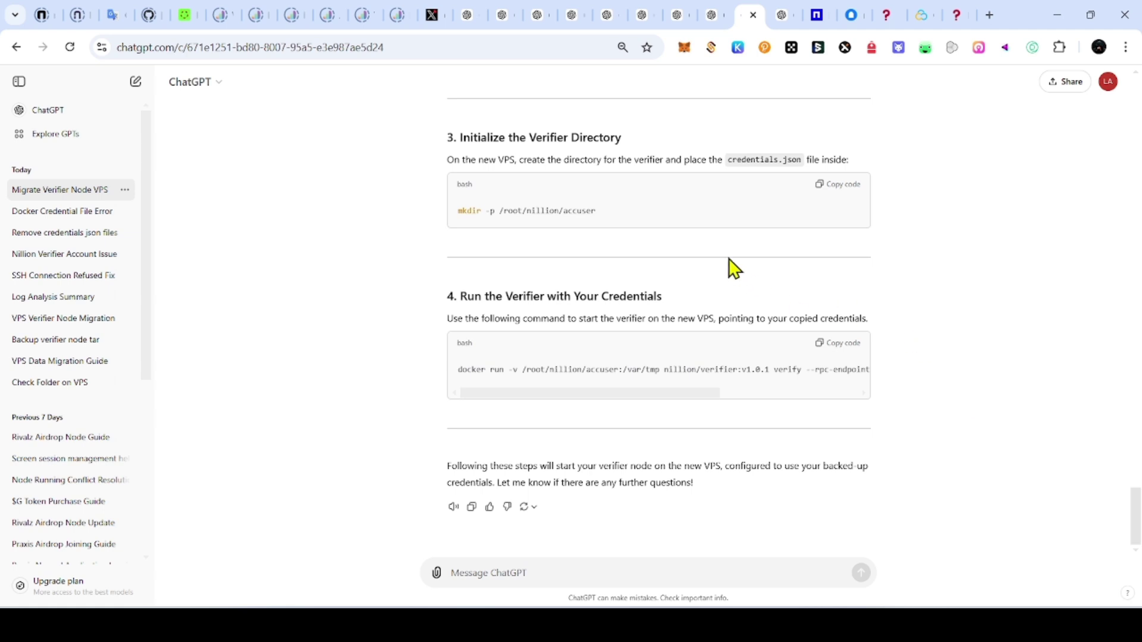
Step: Review ChatGPT's migration guide, checking the old VPS IP note in the transfer step and the mkdir command in step 3
left_click_drag(460, 137, 660, 148)
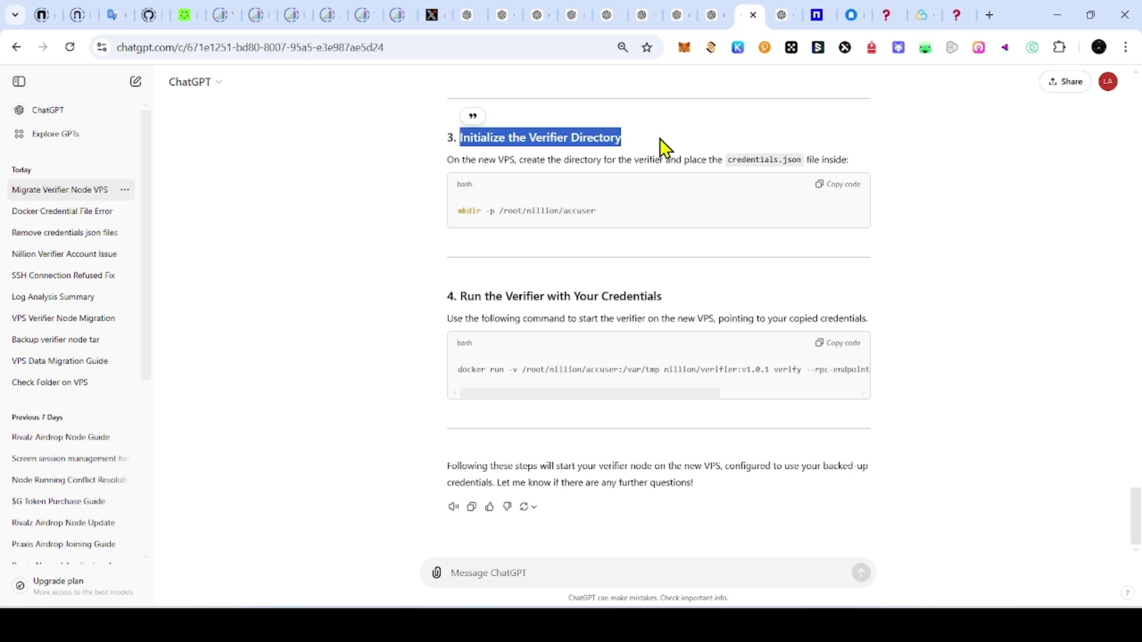
left_click(661, 148)
scroll(667, 307, "up", 3)
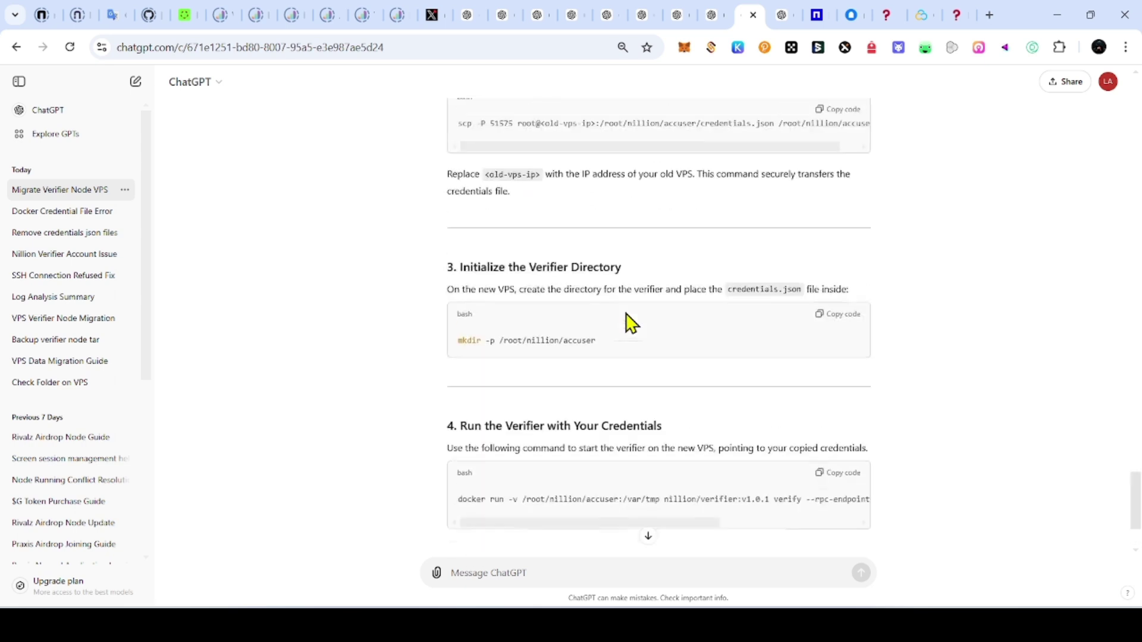
left_click_drag(448, 202, 524, 214)
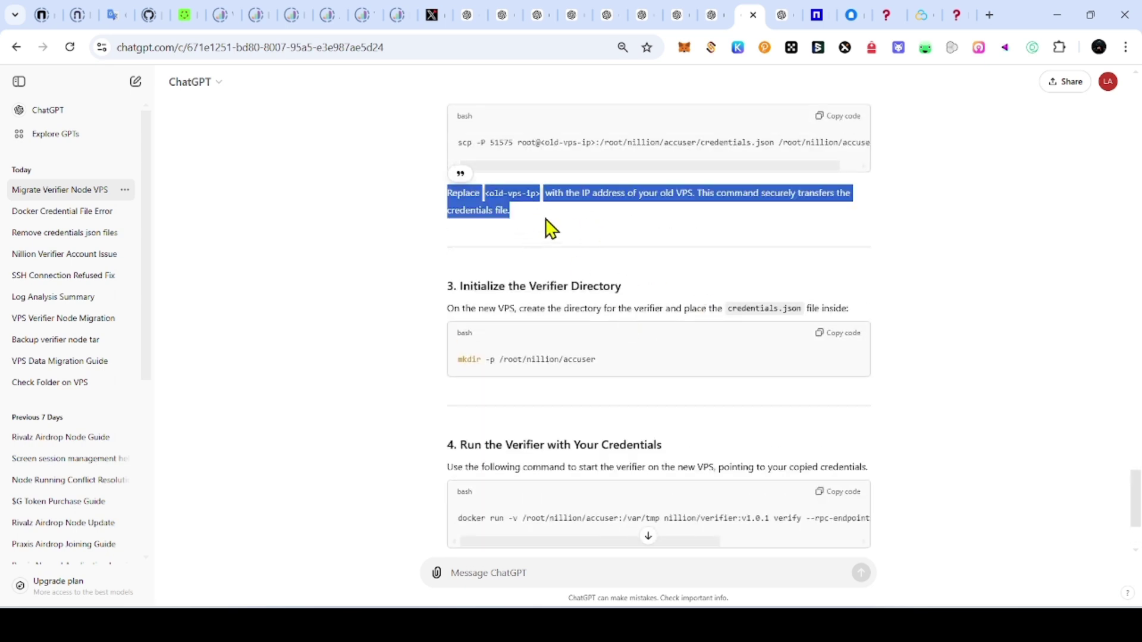
left_click(546, 219)
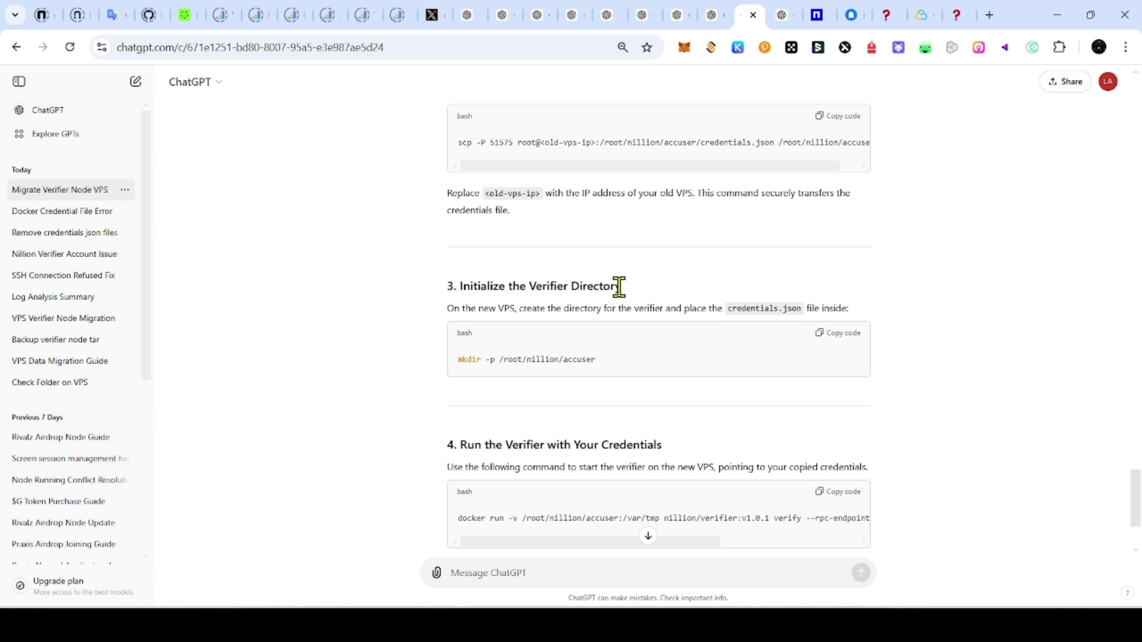
left_click_drag(512, 215, 445, 205)
left_click(549, 226)
left_click_drag(596, 360, 484, 305)
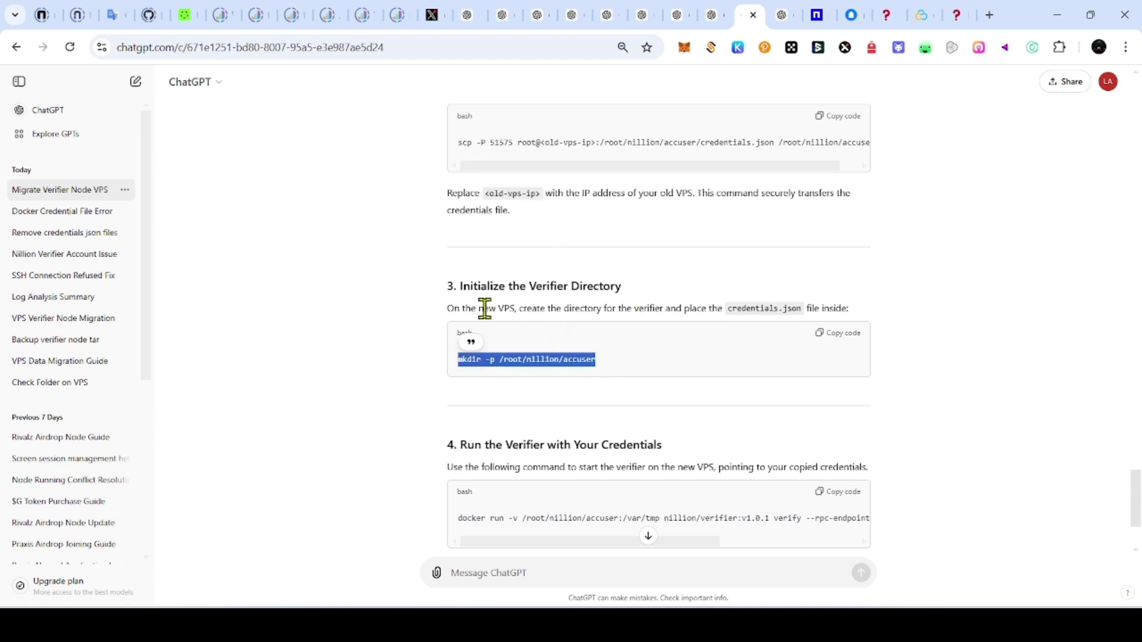
left_click(479, 288)
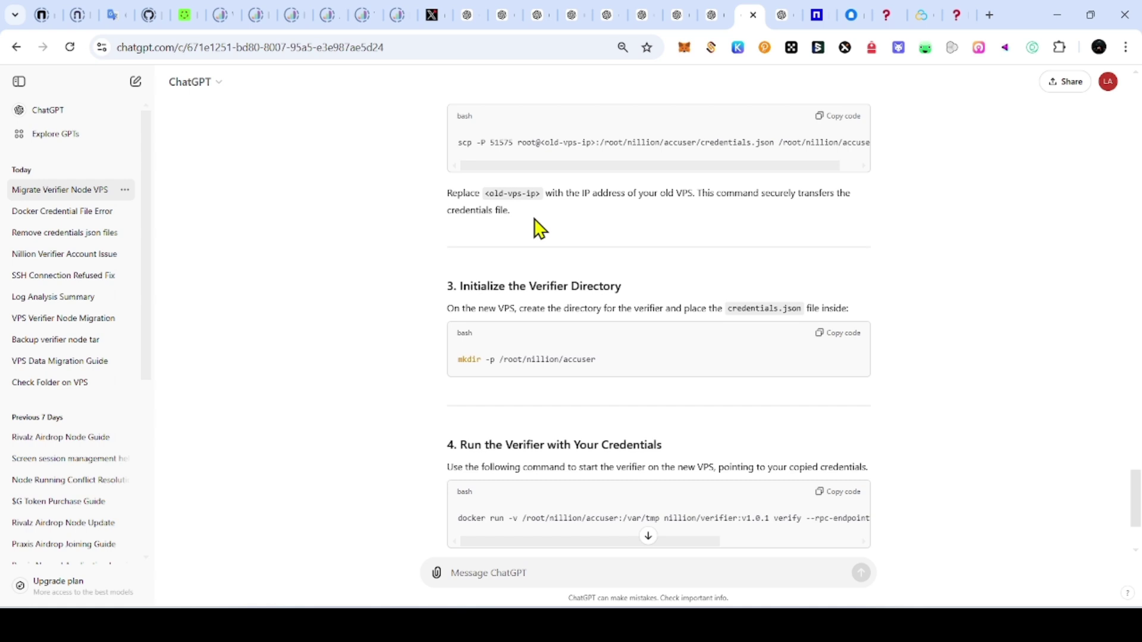